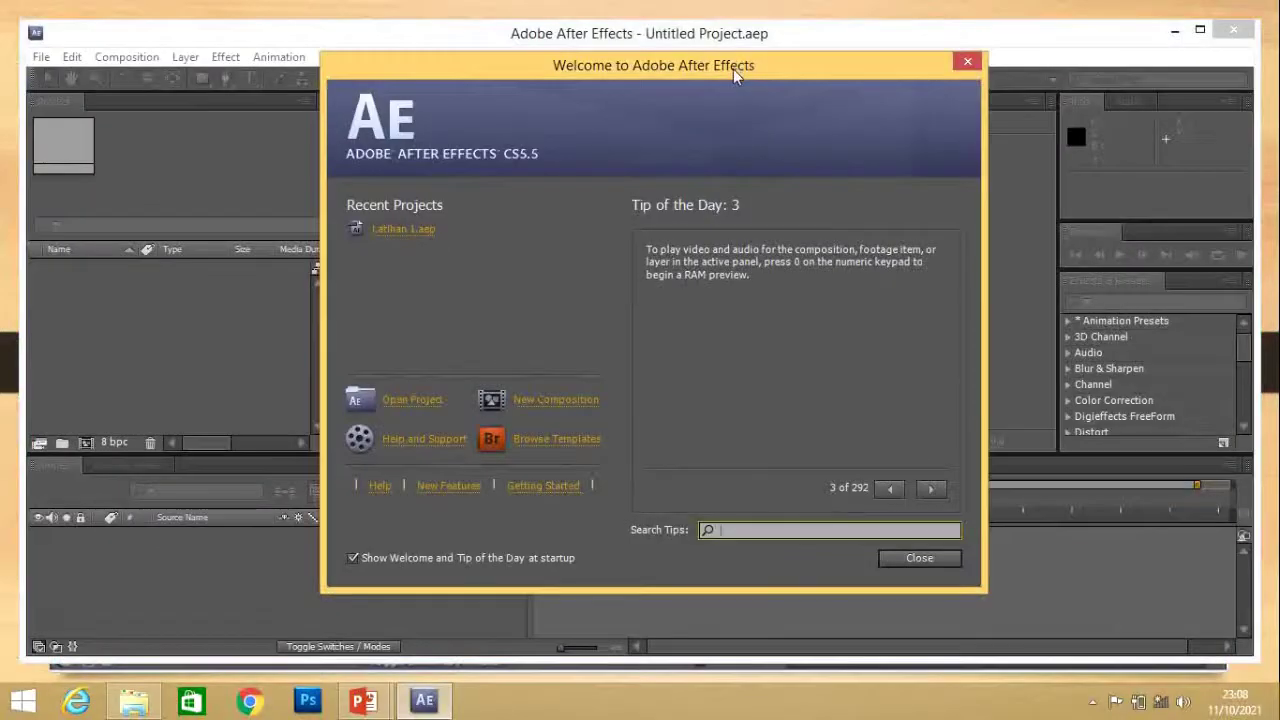
Start a new composition from the welcome screen and name it Opening Video
mouse_move(733, 69)
left_mouse_down()
mouse_move(651, 77)
mouse_move(772, 77)
left_mouse_up()
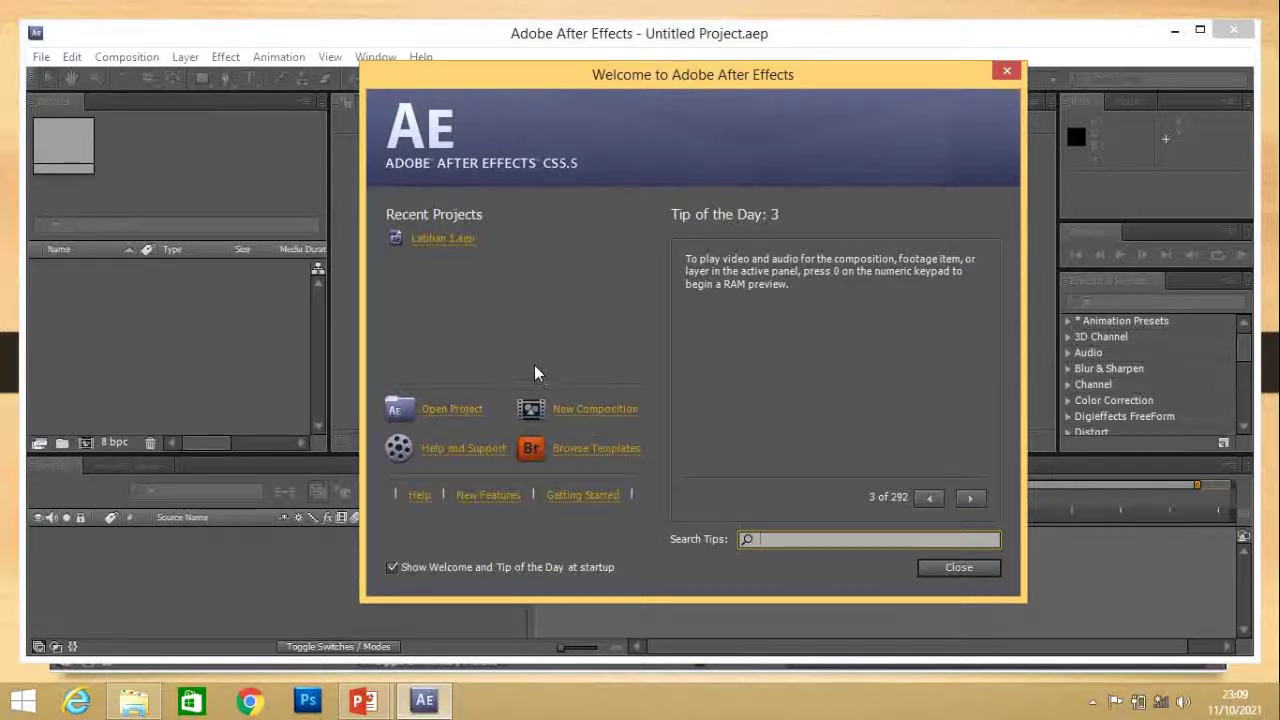
left_click(586, 410)
left_click_drag(444, 139, 728, 133)
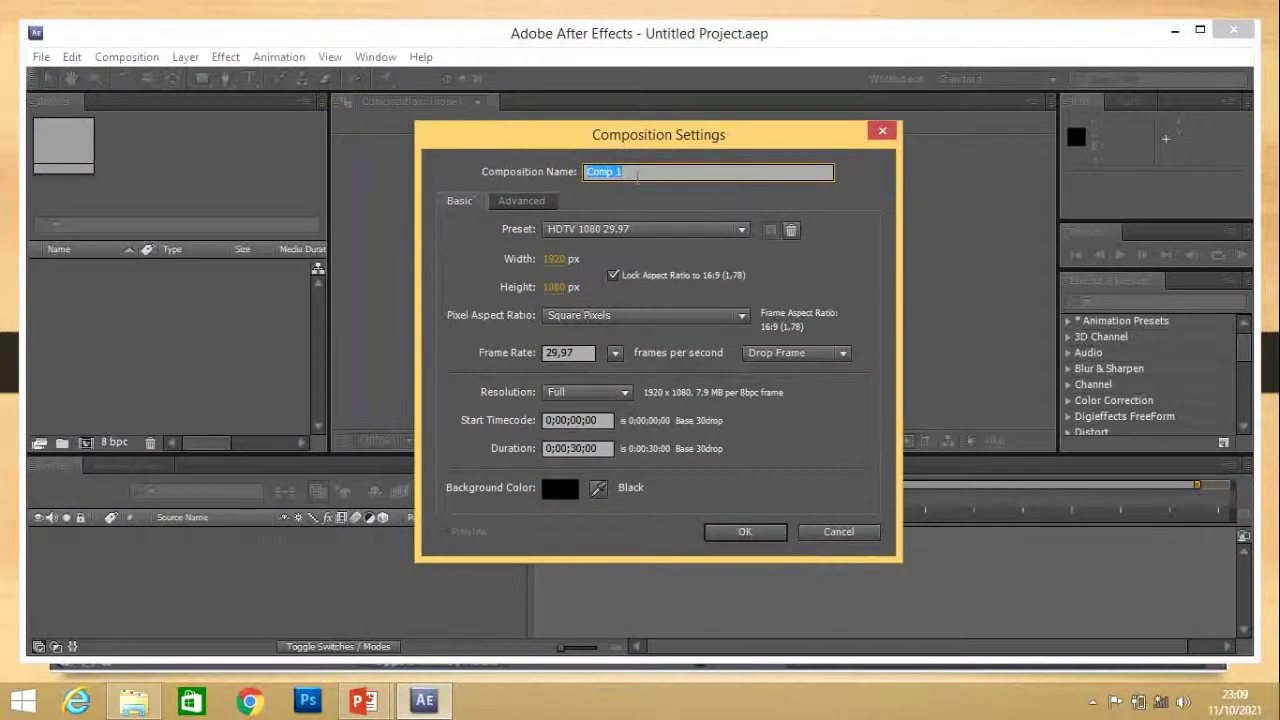
type("Opening Video")
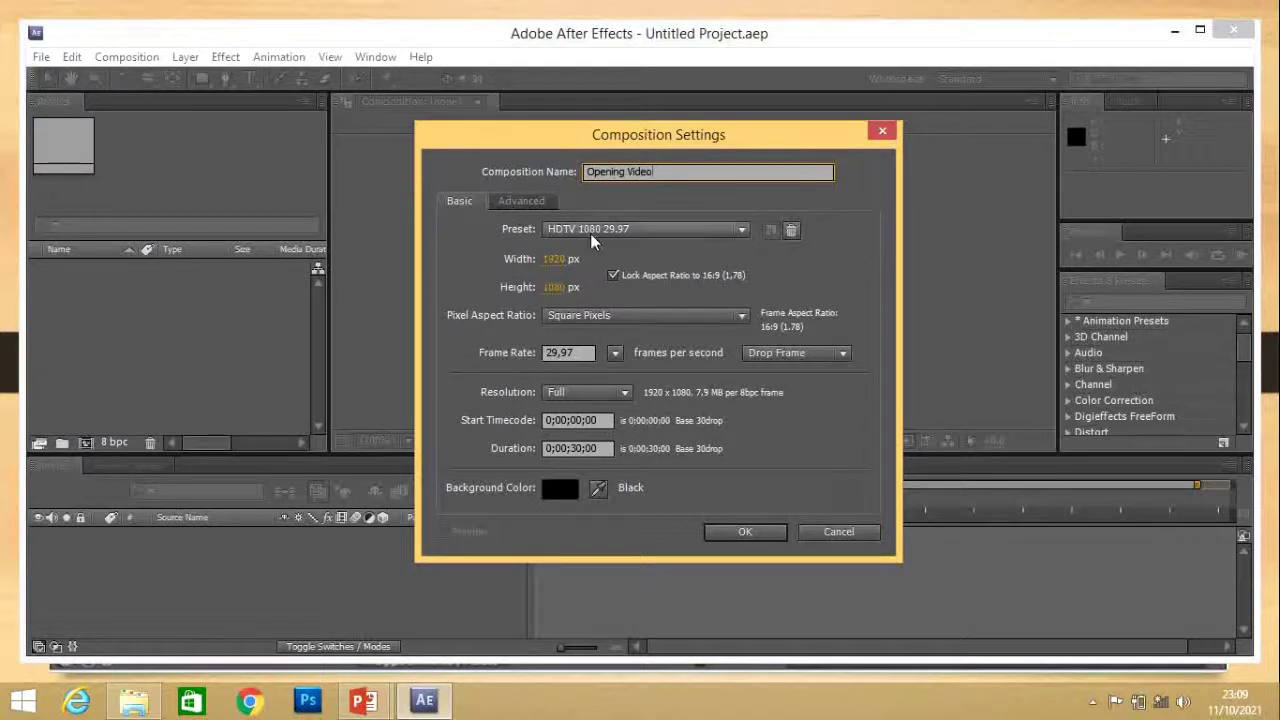
Apply the PAL D1/DV preset to the Opening Video composition and create it
left_click(742, 229)
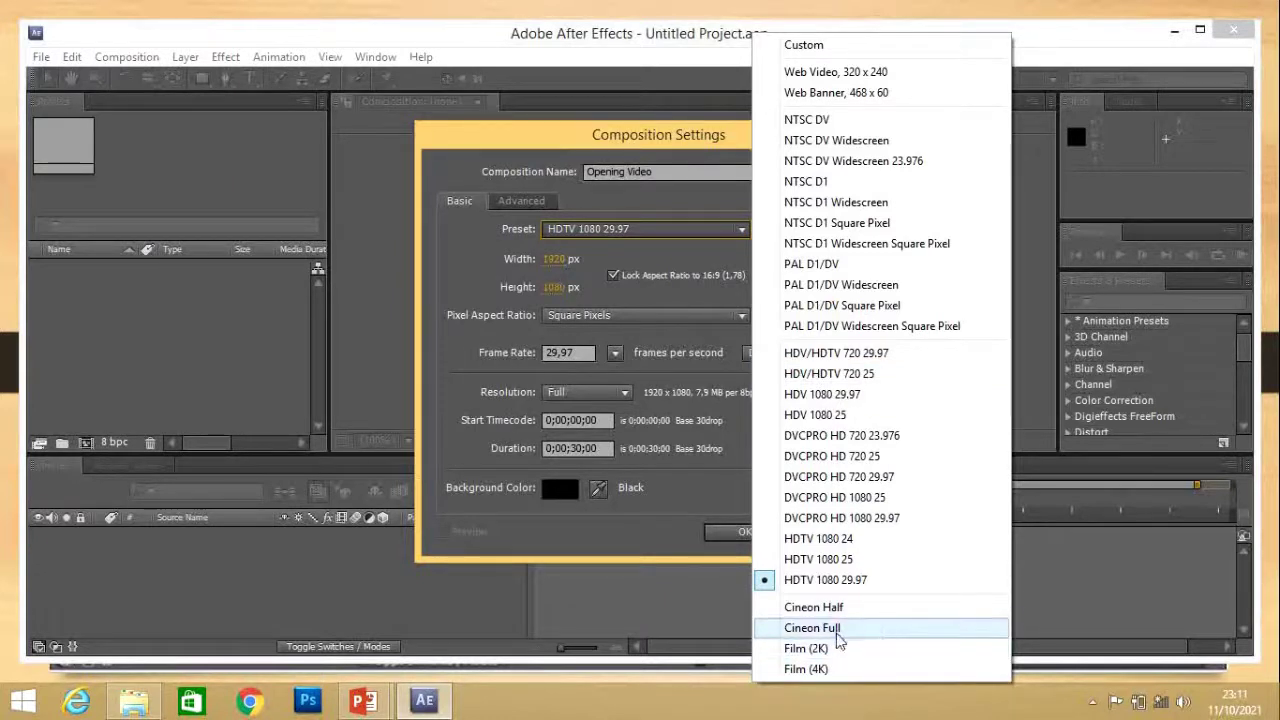
left_click(855, 652)
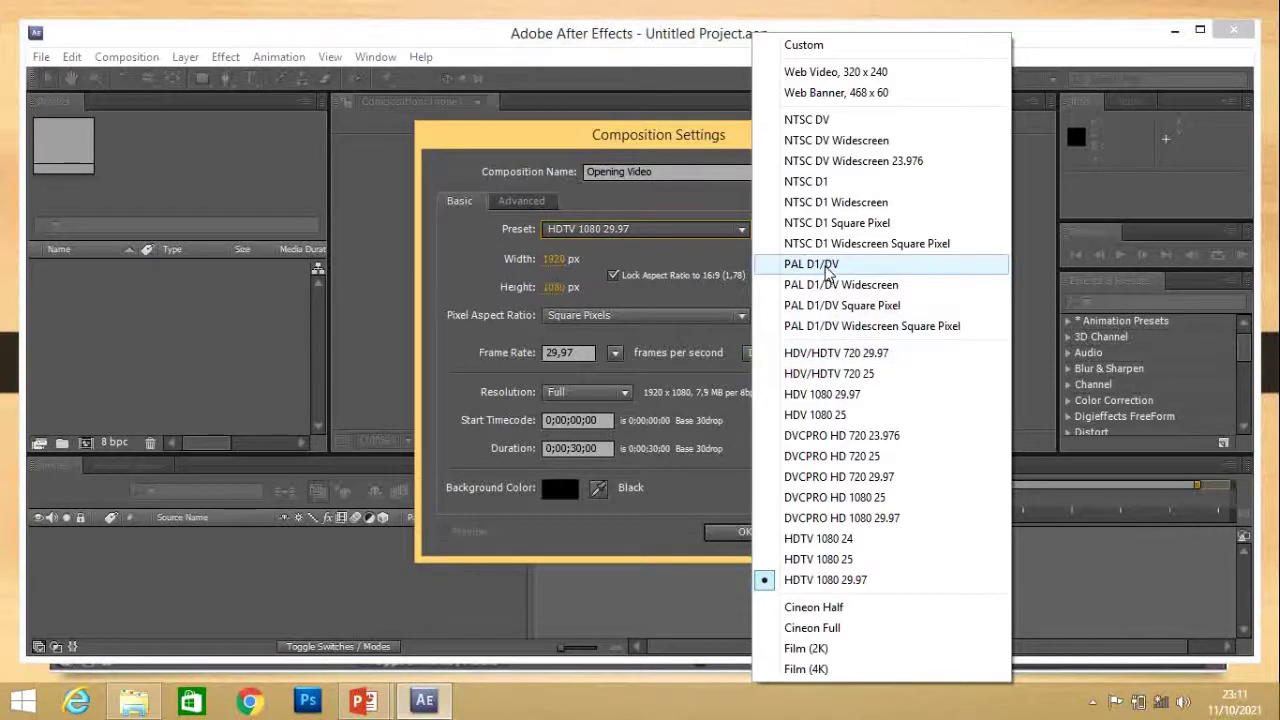
left_click(827, 268)
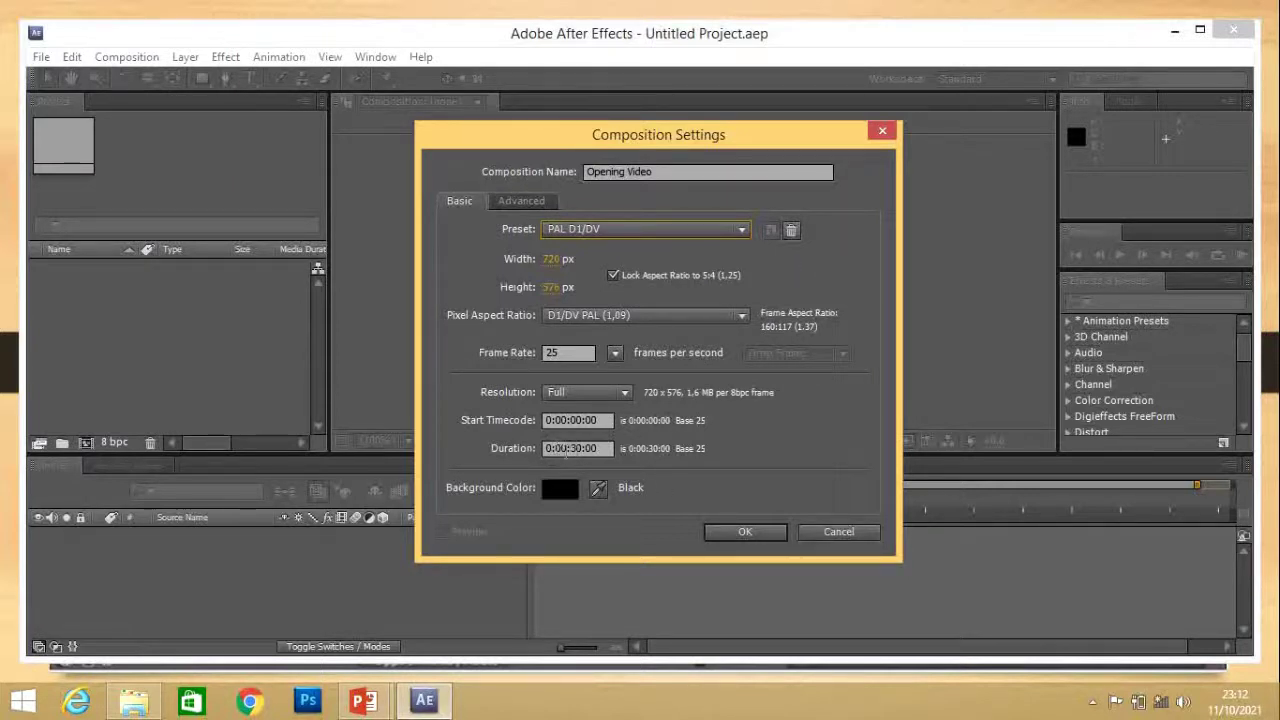
left_click(585, 448)
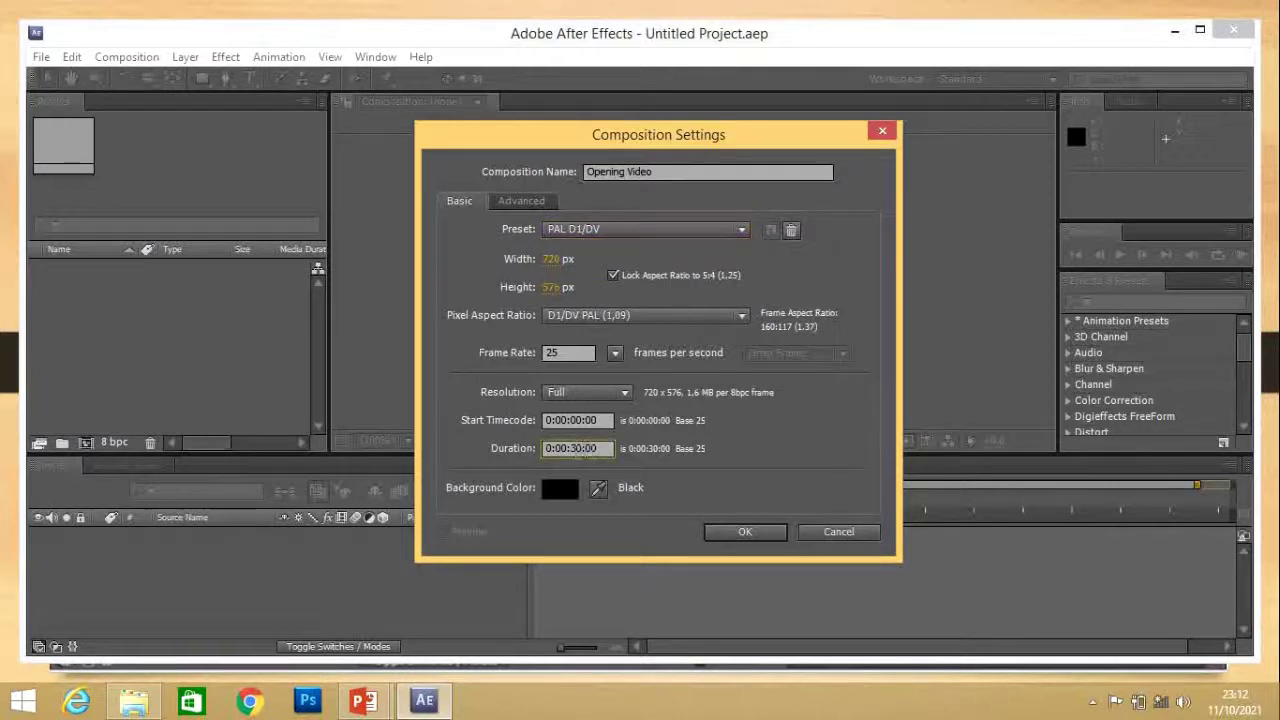
left_click(626, 395)
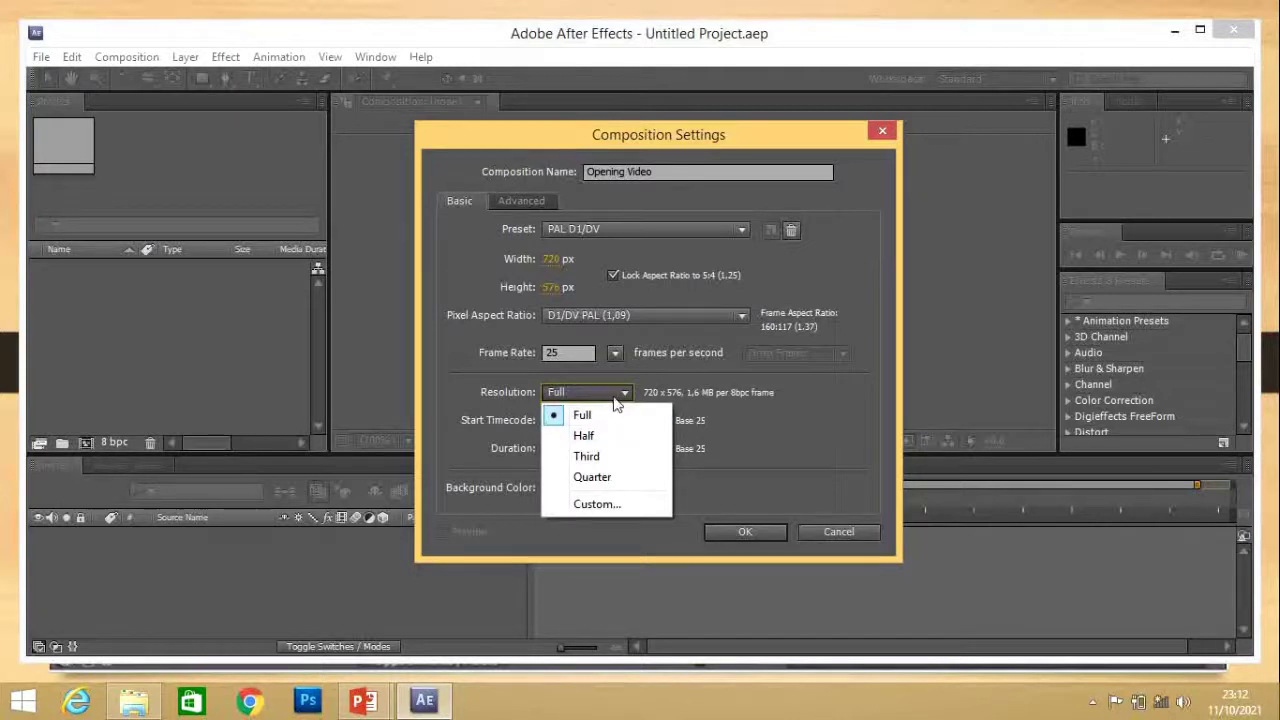
left_click(624, 396)
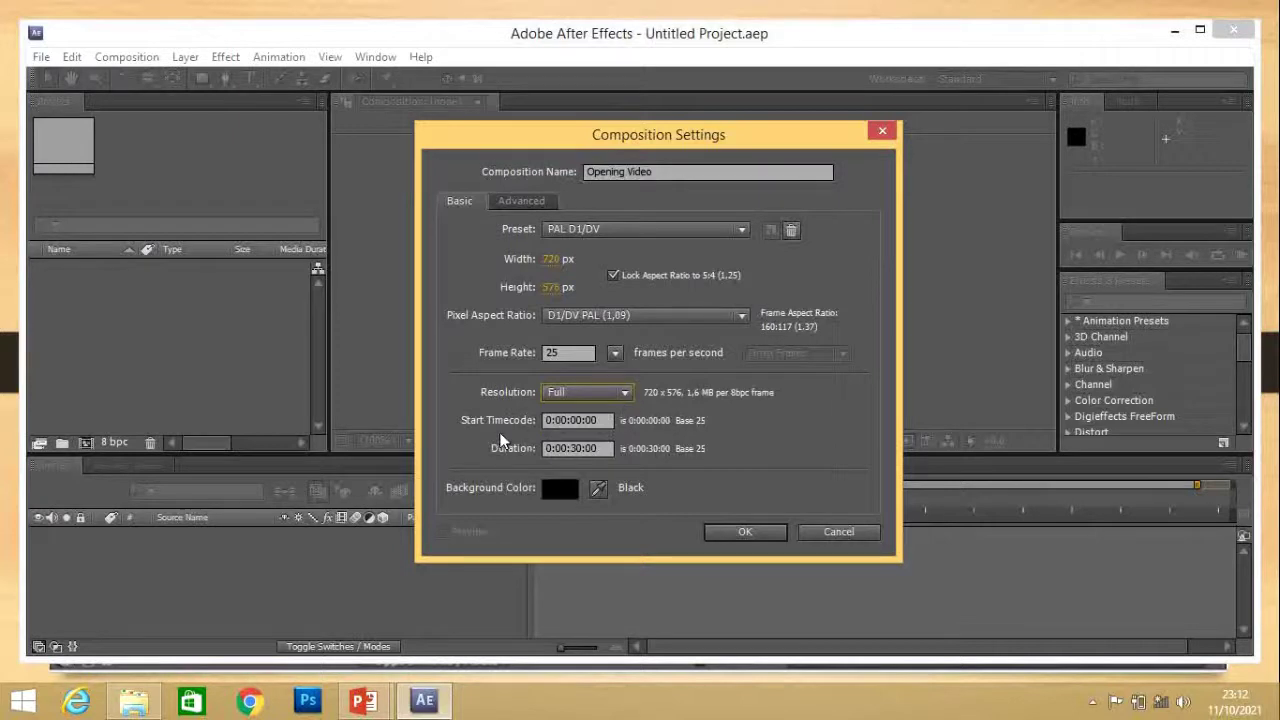
left_click(577, 448)
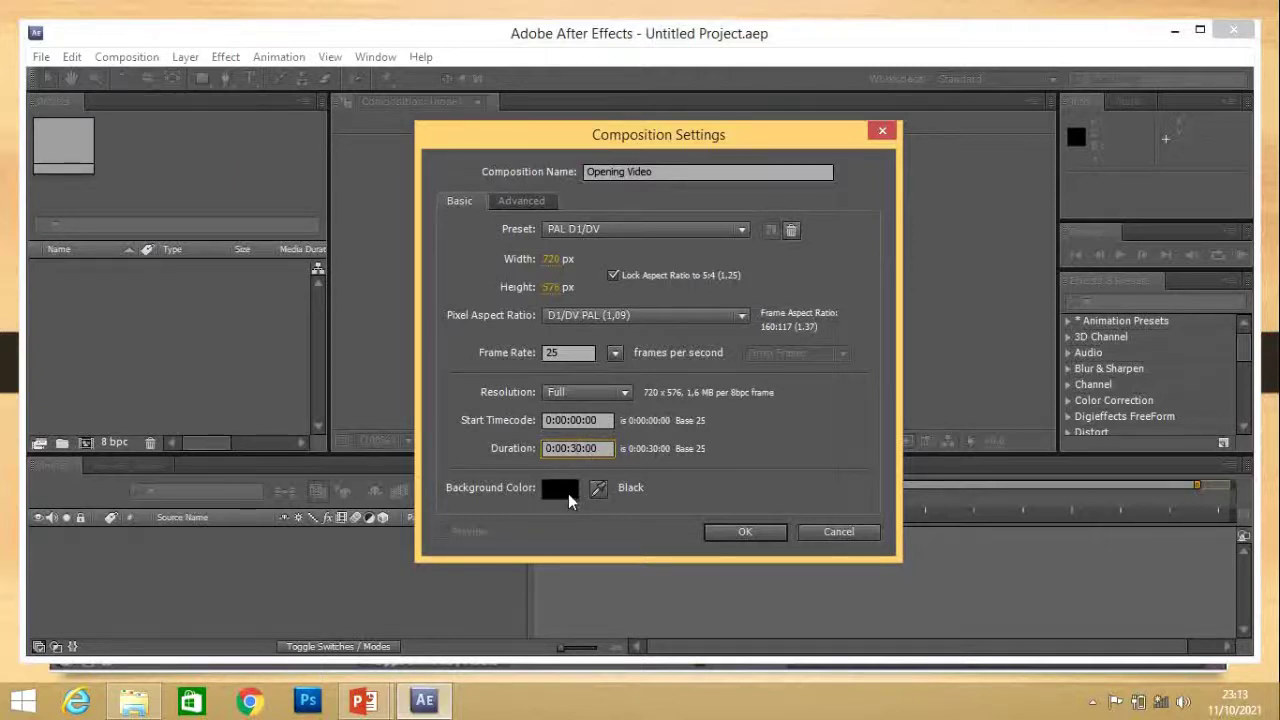
left_click(745, 533)
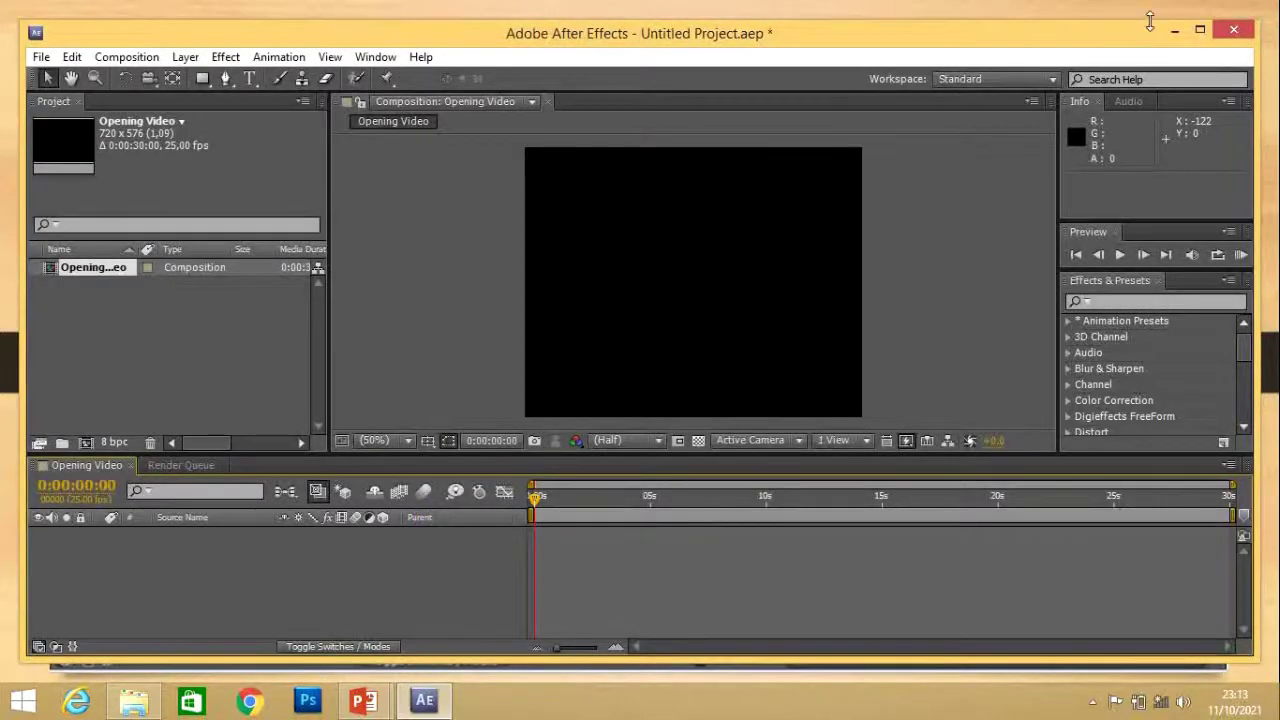
Maximize the After Effects window, consult the interface overview slides and look through the program's main menus
double_click(500, 33)
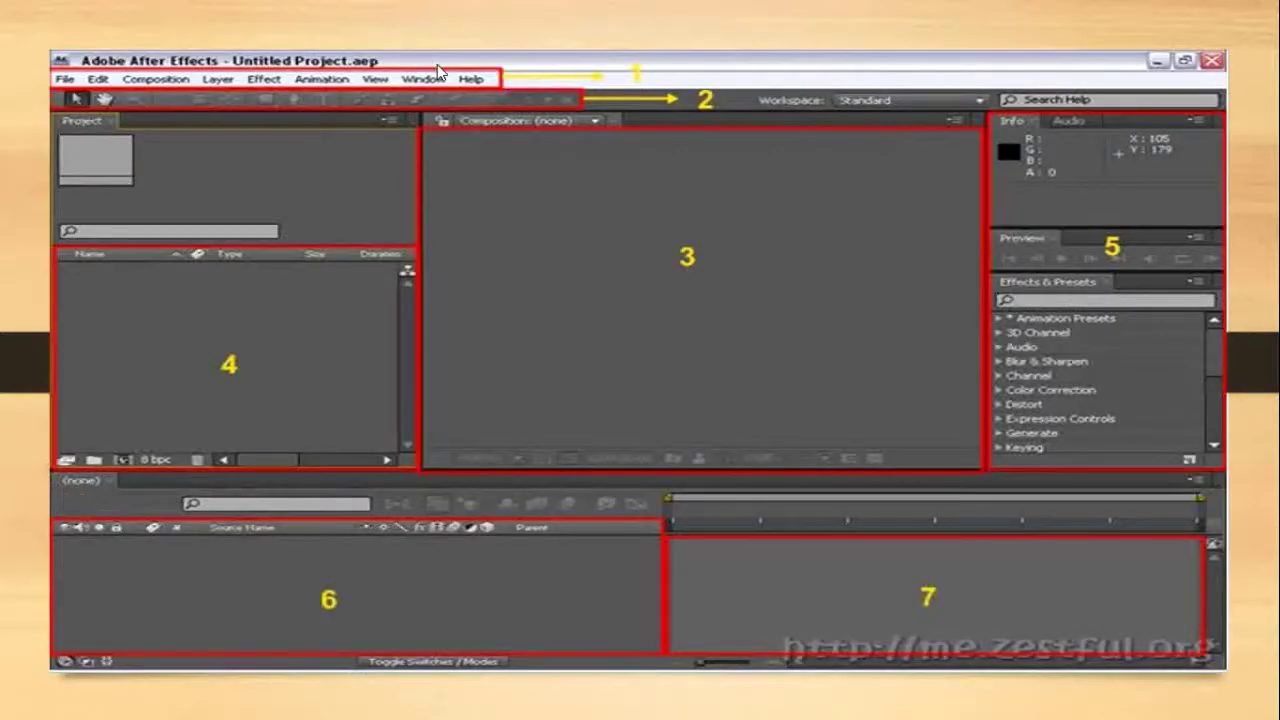
left_click(438, 76)
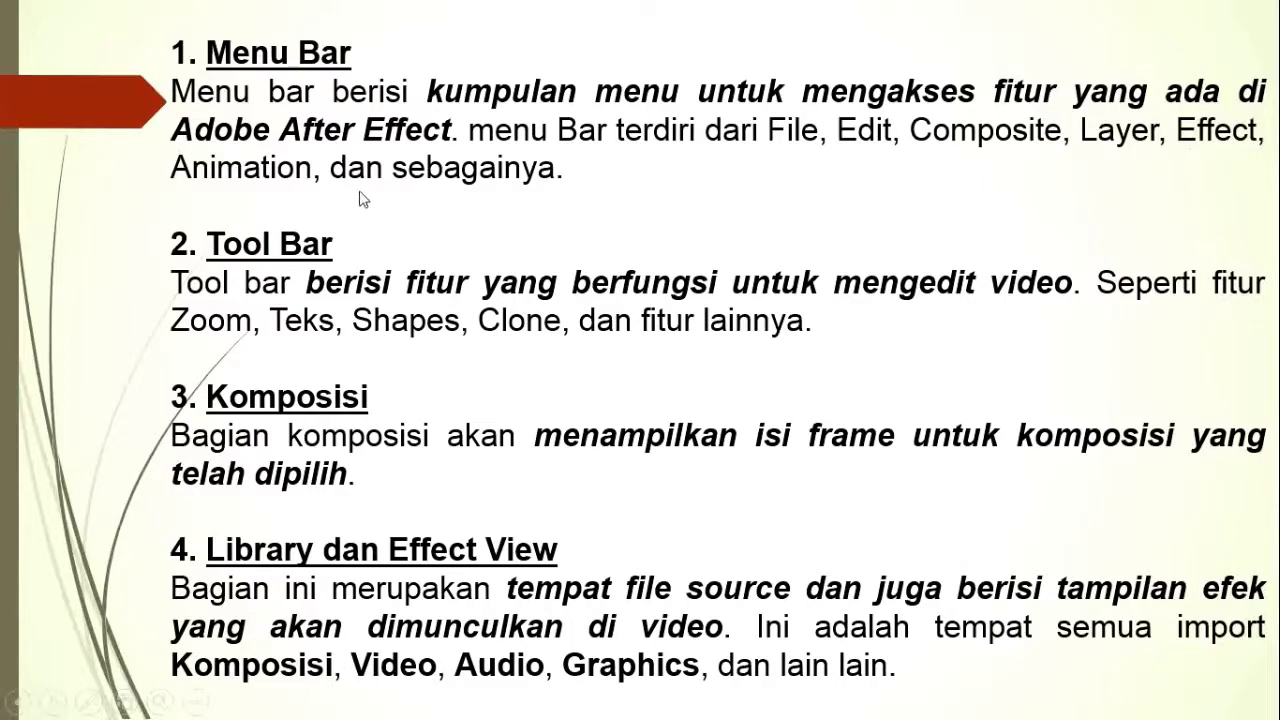
key("alt+Tab")
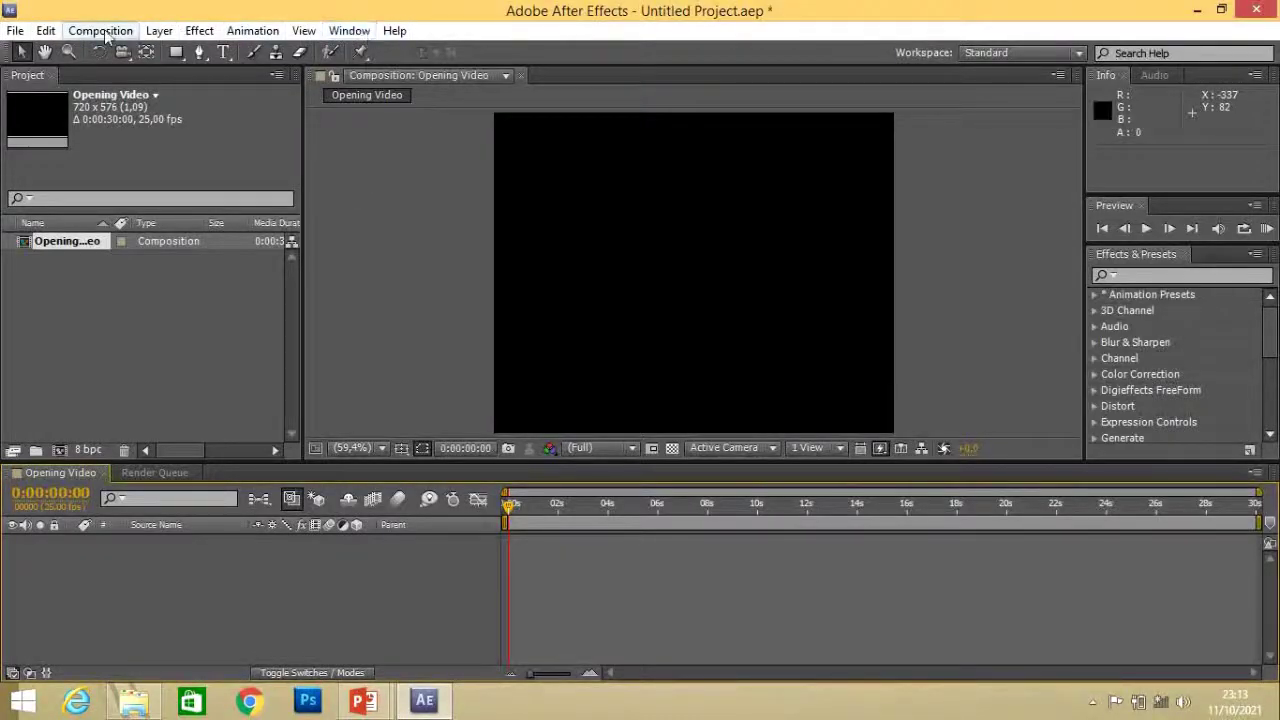
left_click(16, 30)
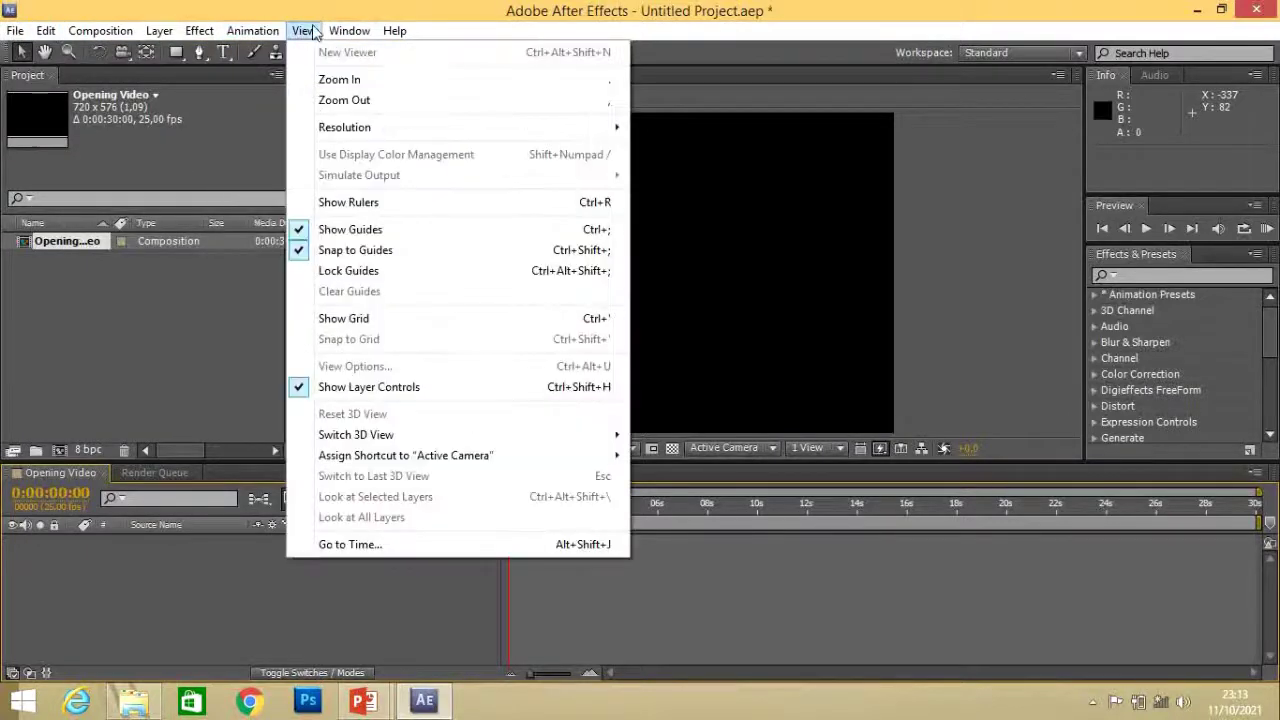
mouse_move(90, 30)
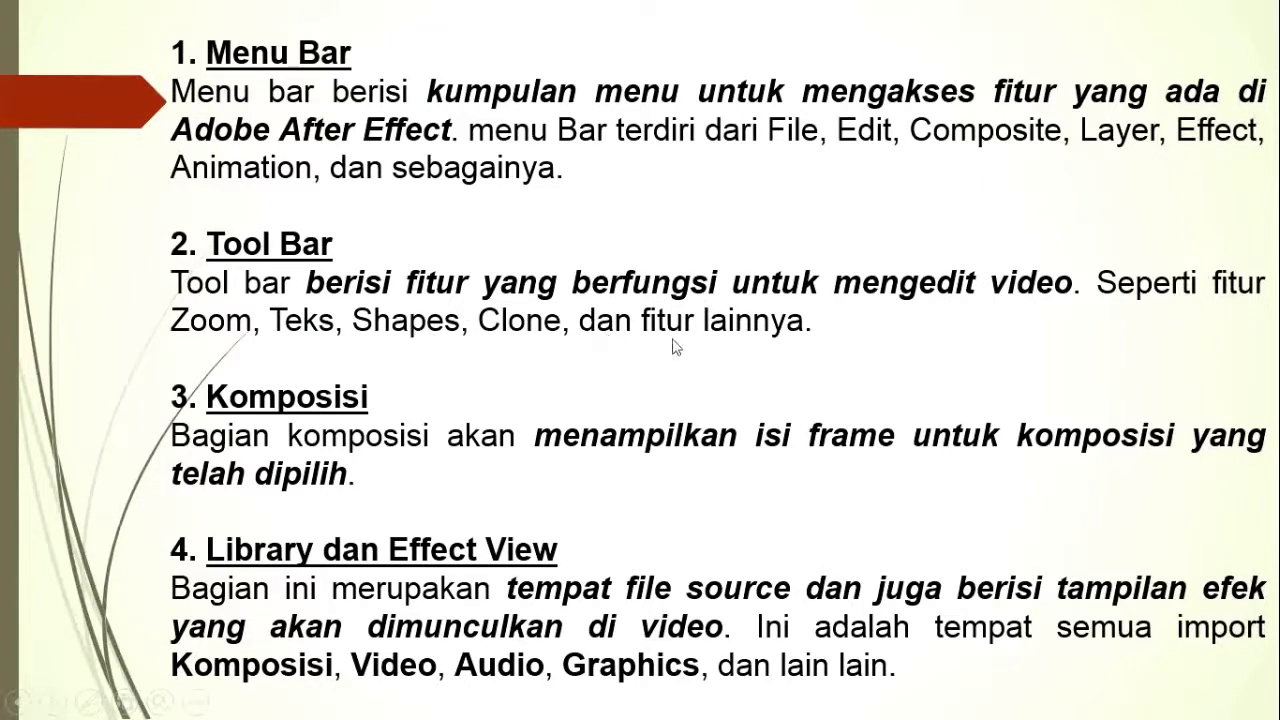
Examine the shape tool variants with their fill and stroke options, then compare the composition area with the slide's descriptions
key("alt+Tab")
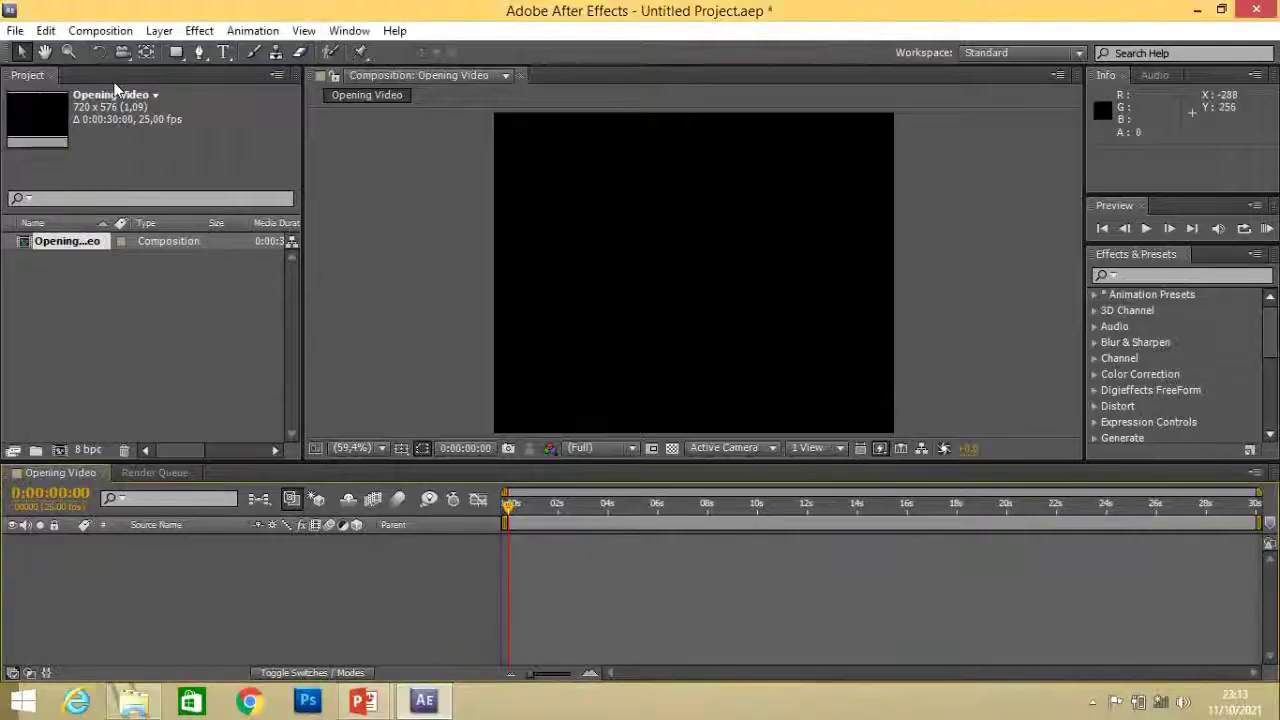
left_click(181, 57)
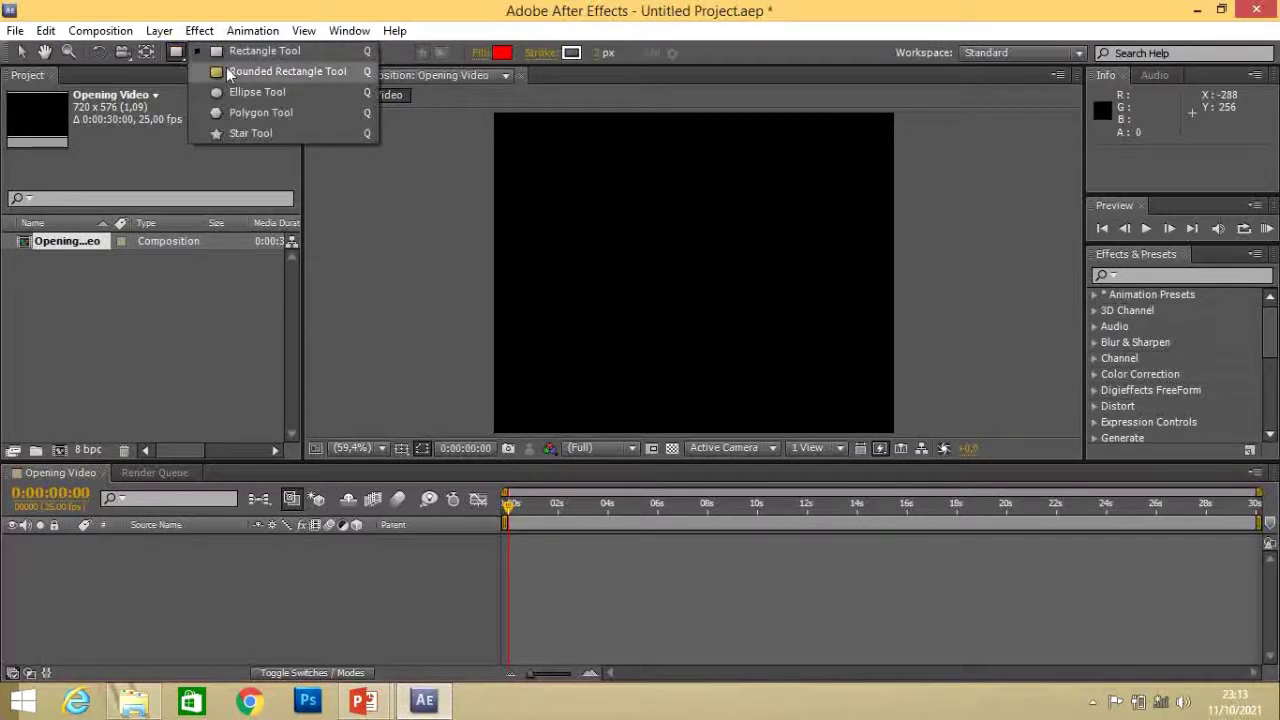
left_click(249, 15)
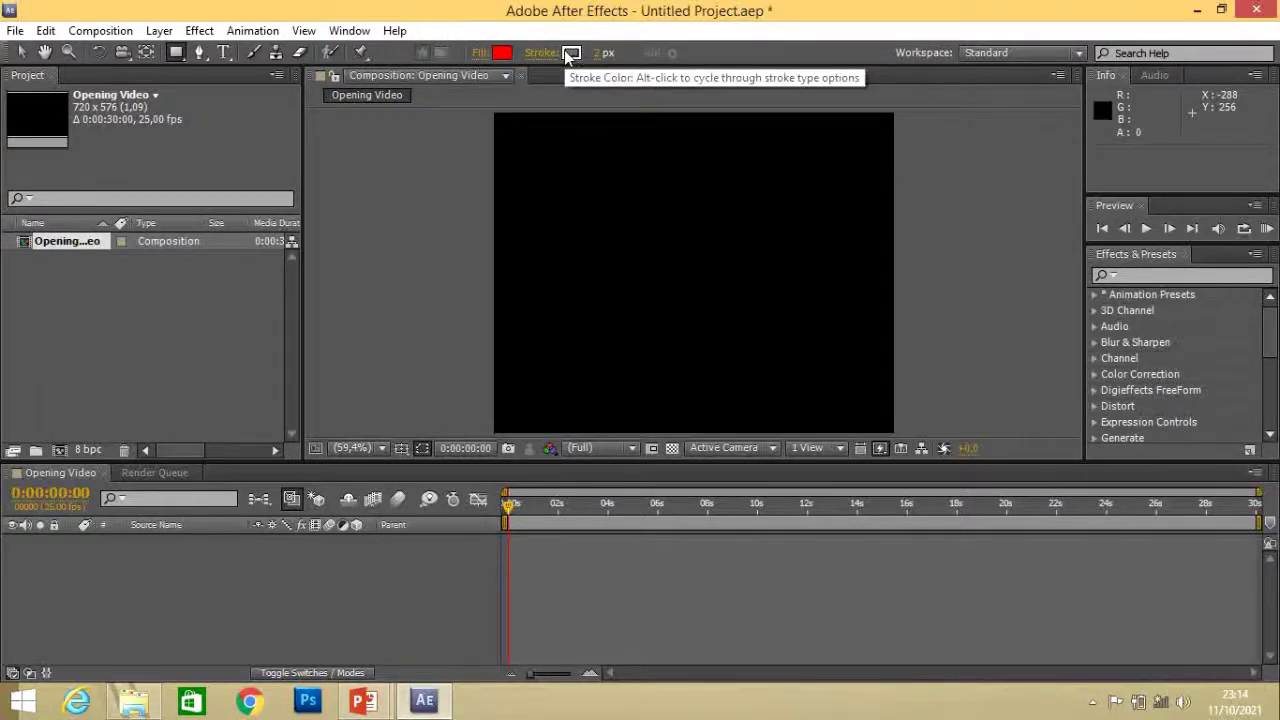
key("alt+Tab")
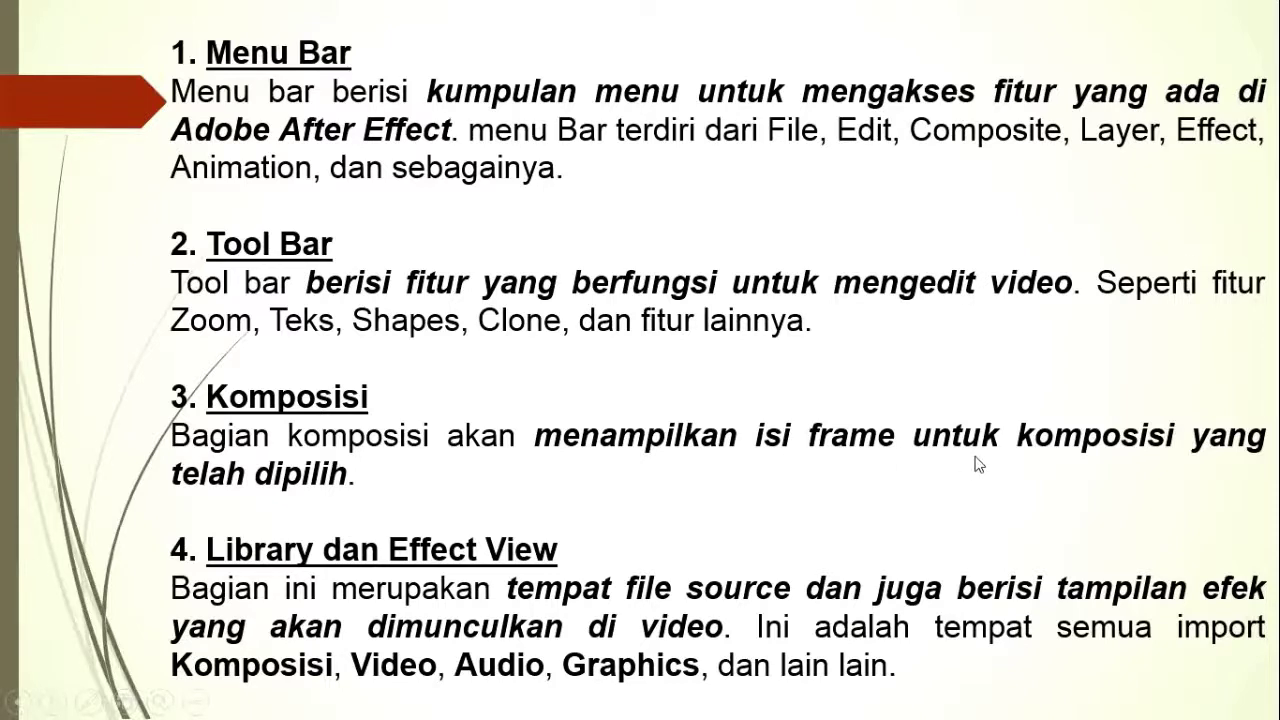
key("alt+Tab")
key("alt+Tab")
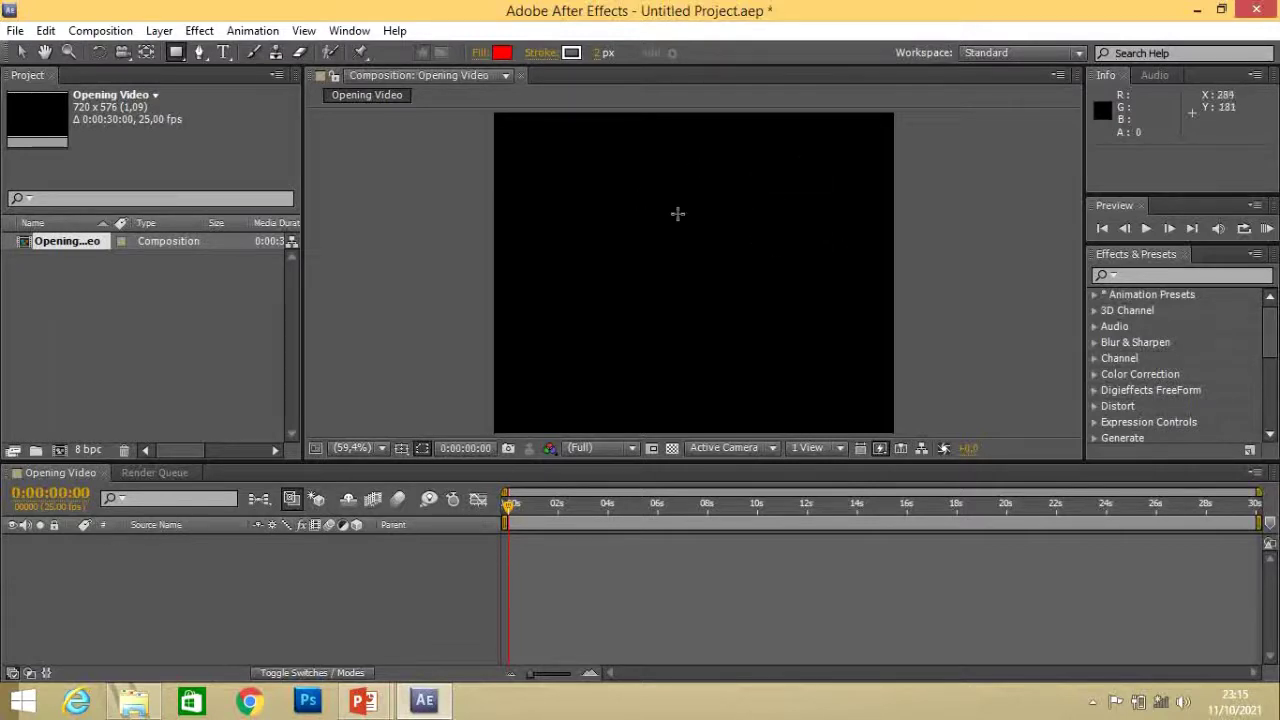
key("alt+Tab")
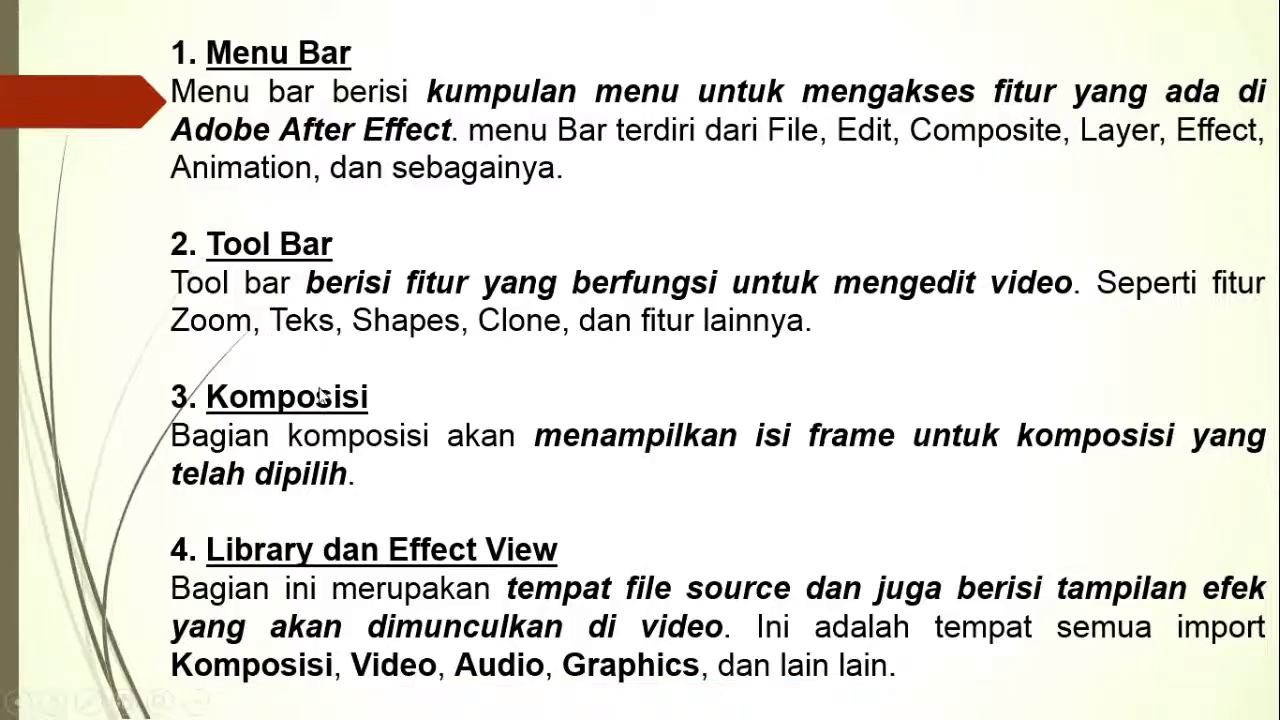
key("alt+Tab")
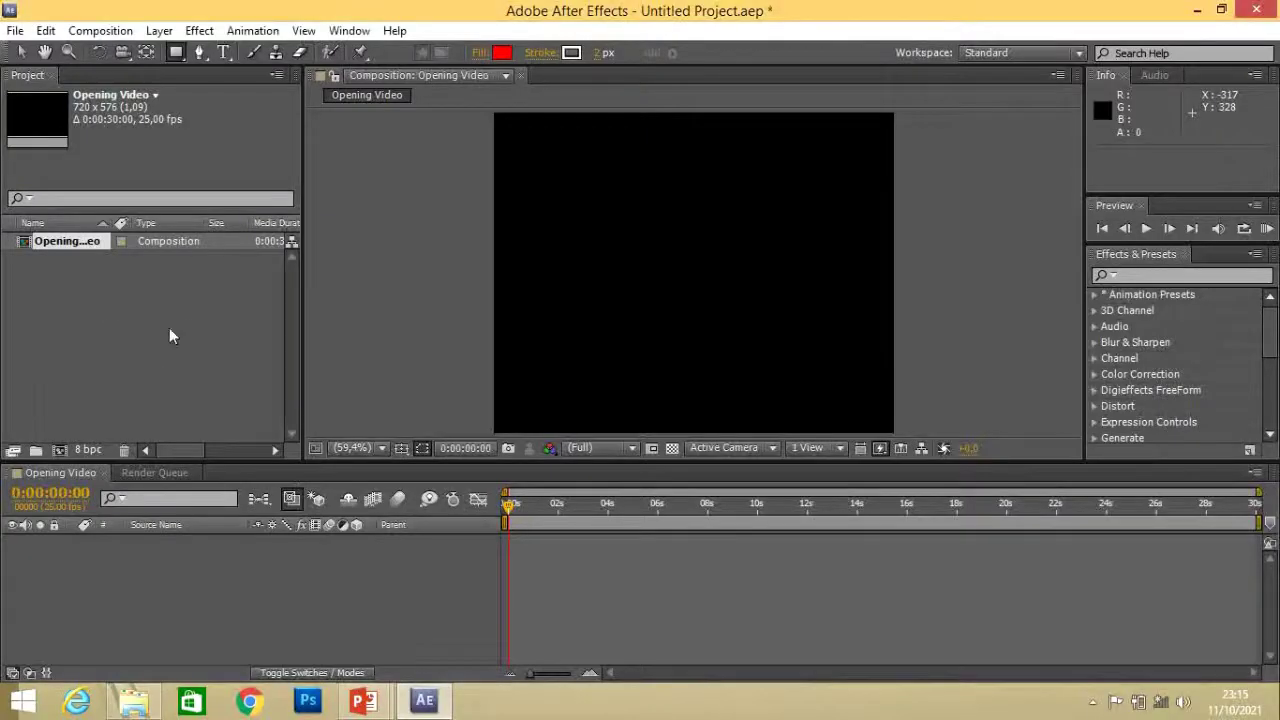
Start importing multiple files and browse to the Latihan-1 folder inside H-1 Intro
left_click(15, 31)
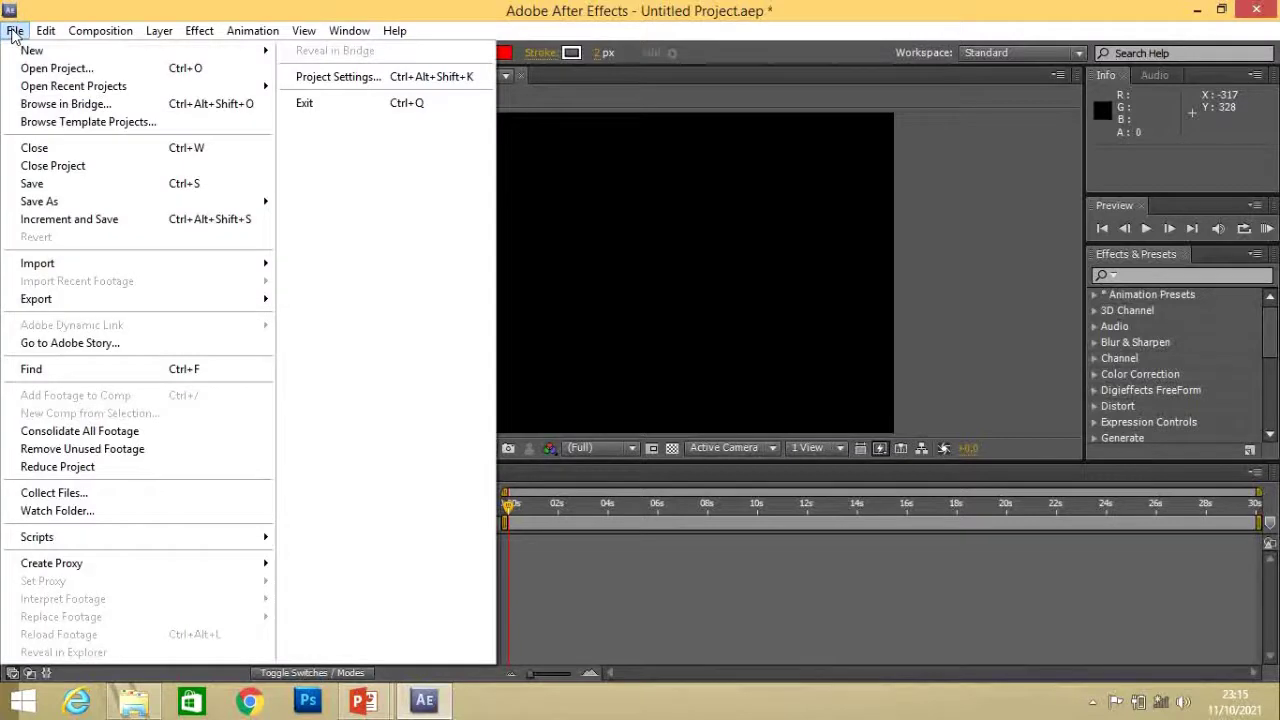
mouse_move(148, 273)
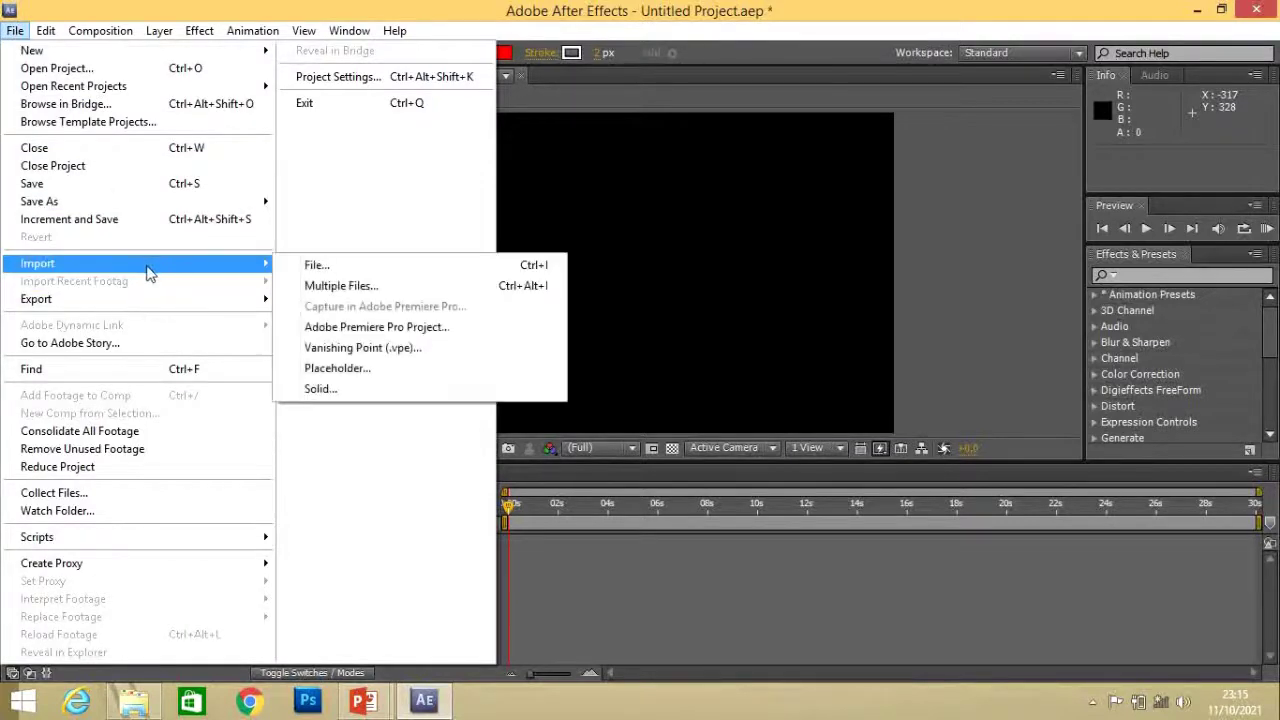
left_click(359, 286)
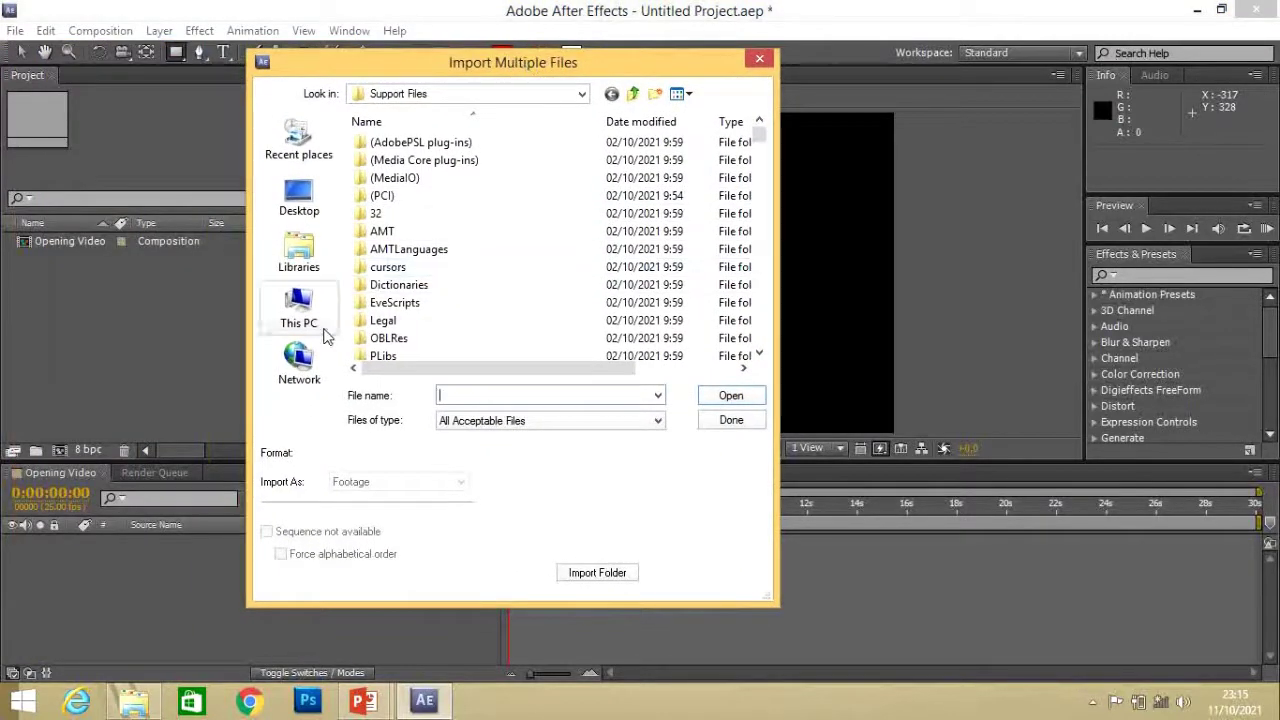
left_click(299, 310)
scroll(560, 250, "down", 2)
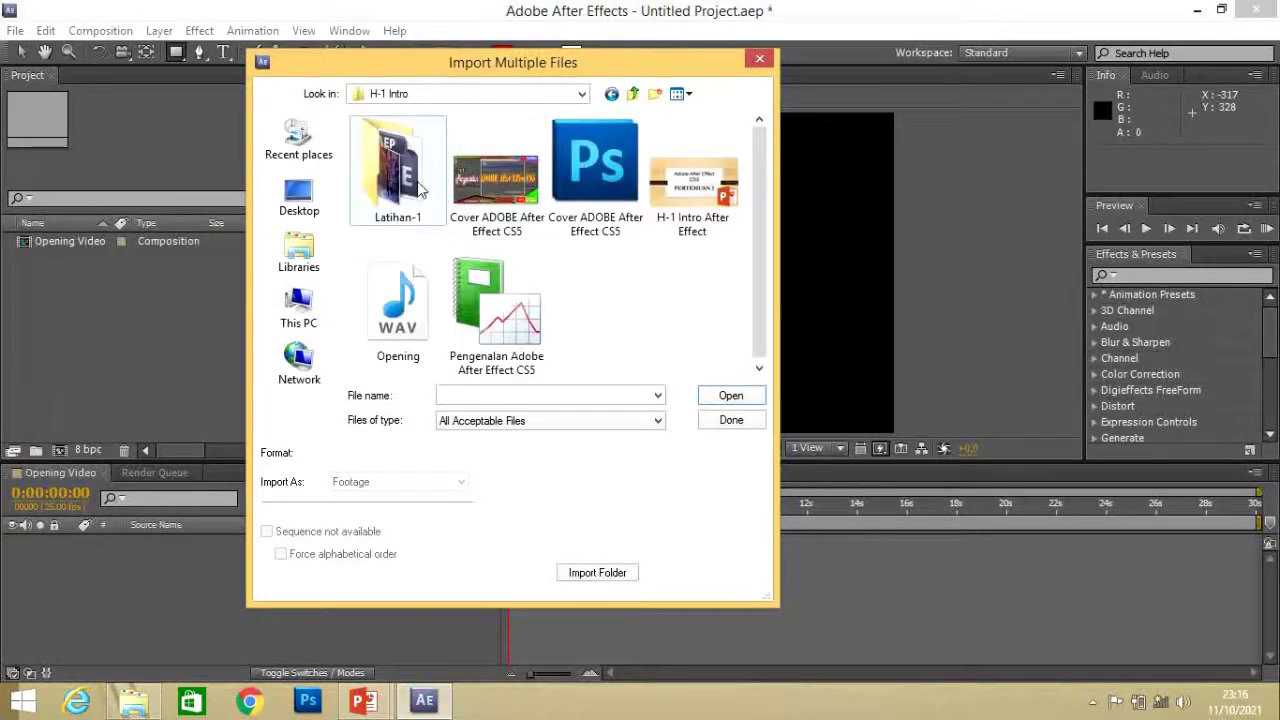
double_click(431, 192)
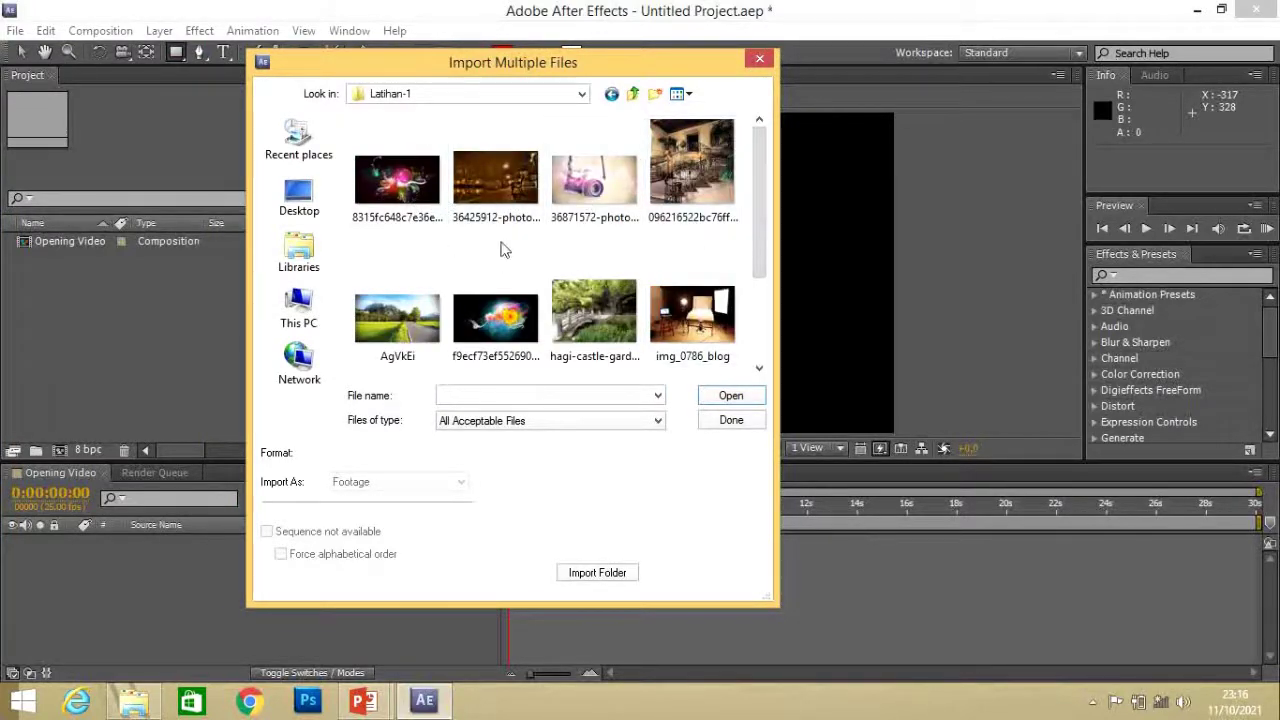
mouse_move(605, 76)
left_mouse_down()
mouse_move(776, 95)
mouse_move(638, 70)
mouse_move(604, 81)
left_mouse_up()
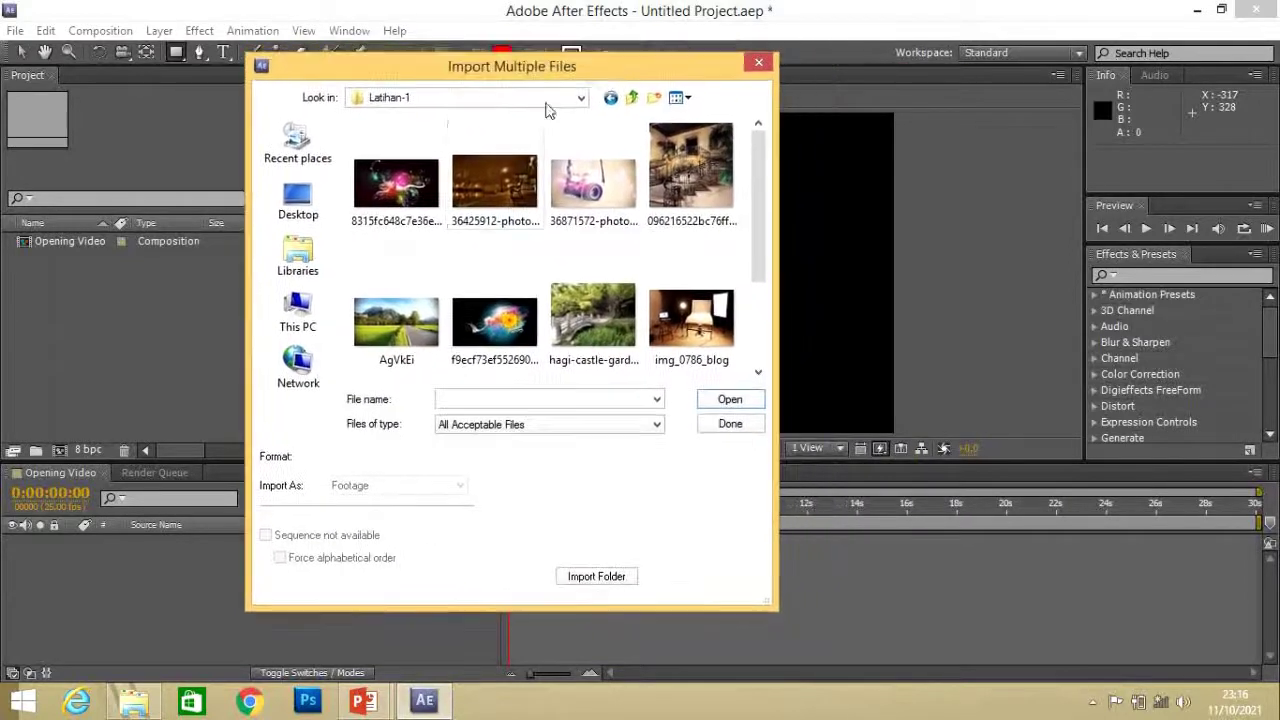
Import the eight JPEG images from the Latihan-1 folder into the project as footage
left_click(428, 222)
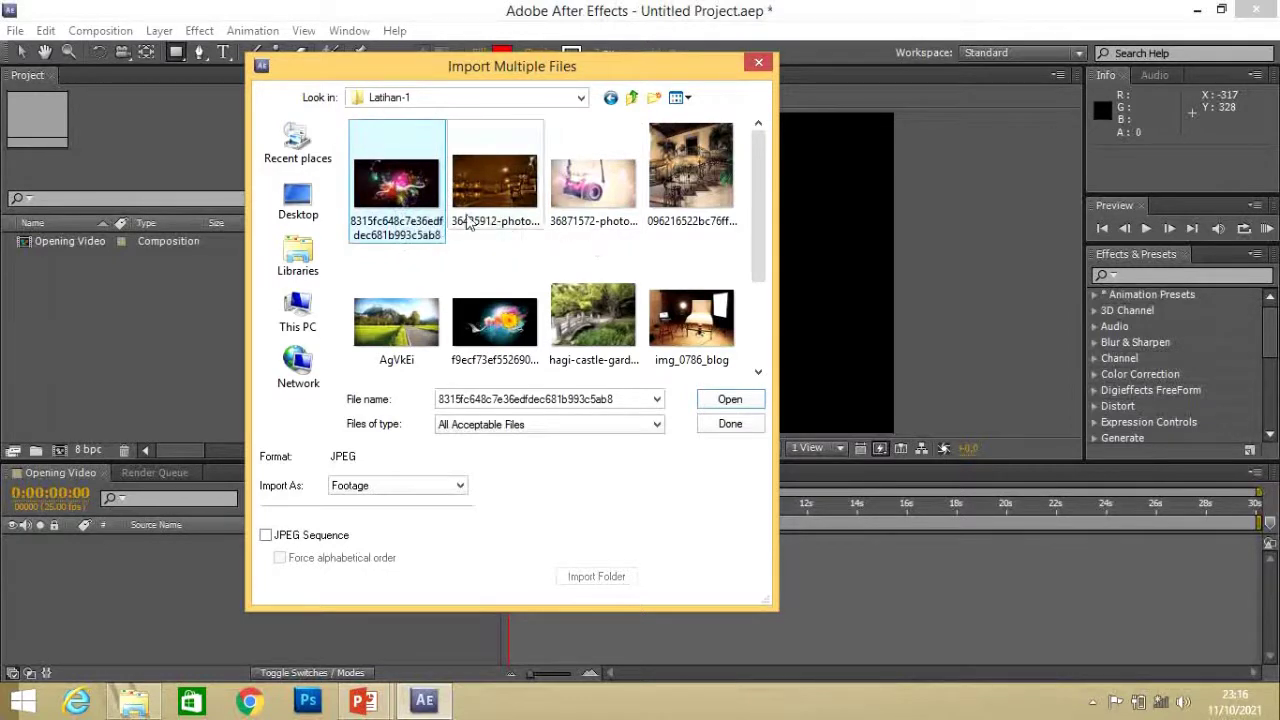
left_click(510, 200, "ctrl")
left_click(600, 195, "ctrl")
left_click(690, 190, "ctrl")
left_click(705, 310, "ctrl")
left_click(620, 325, "ctrl")
left_click(515, 325, "ctrl")
left_click(405, 335, "ctrl")
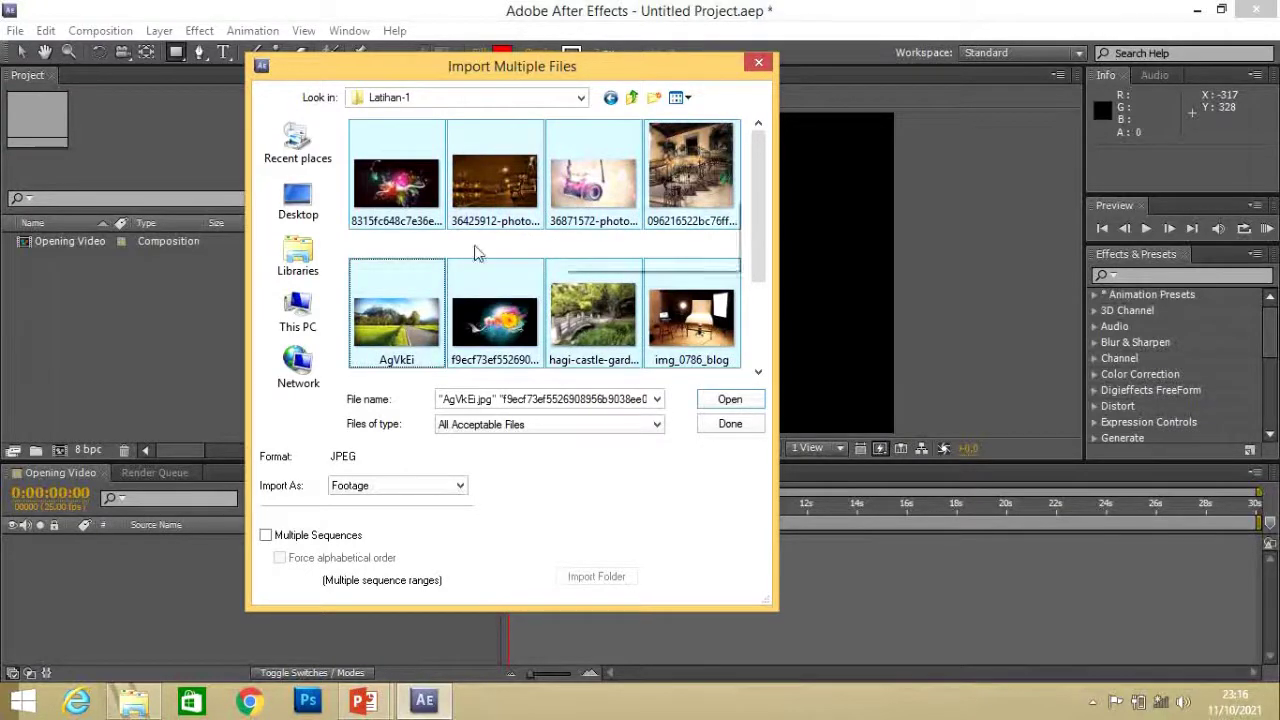
left_click(731, 402)
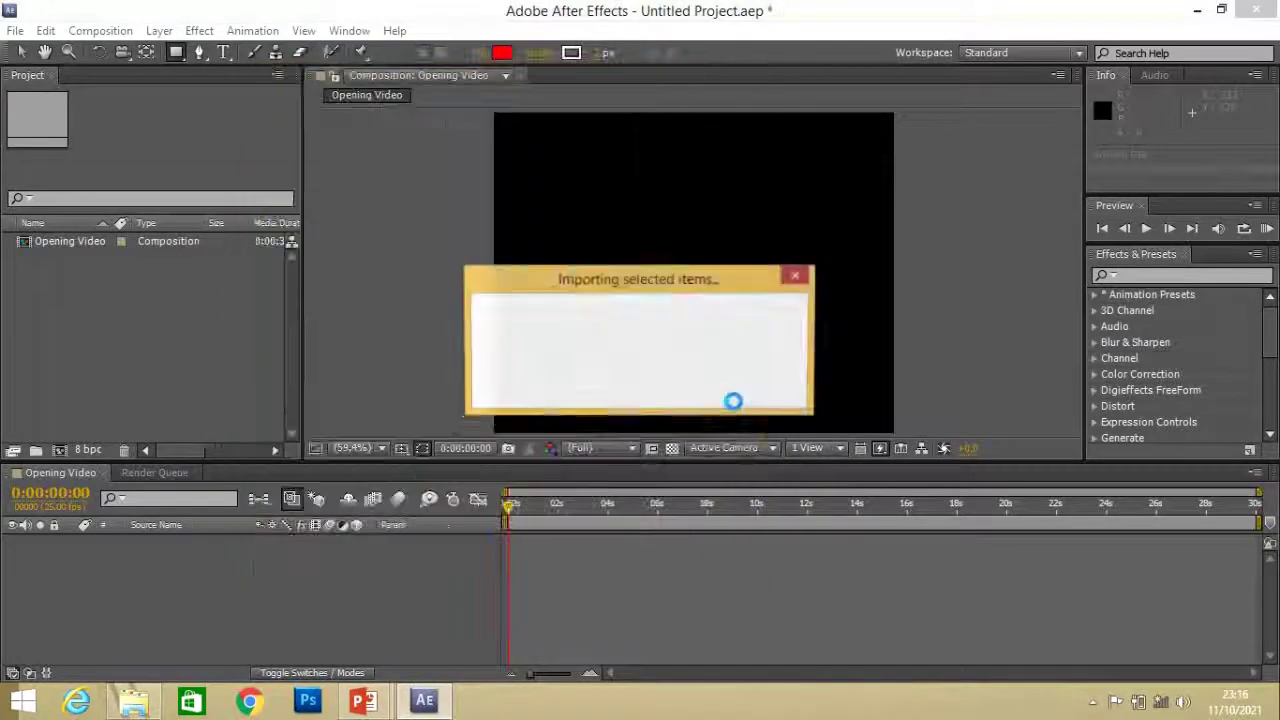
left_click(130, 407)
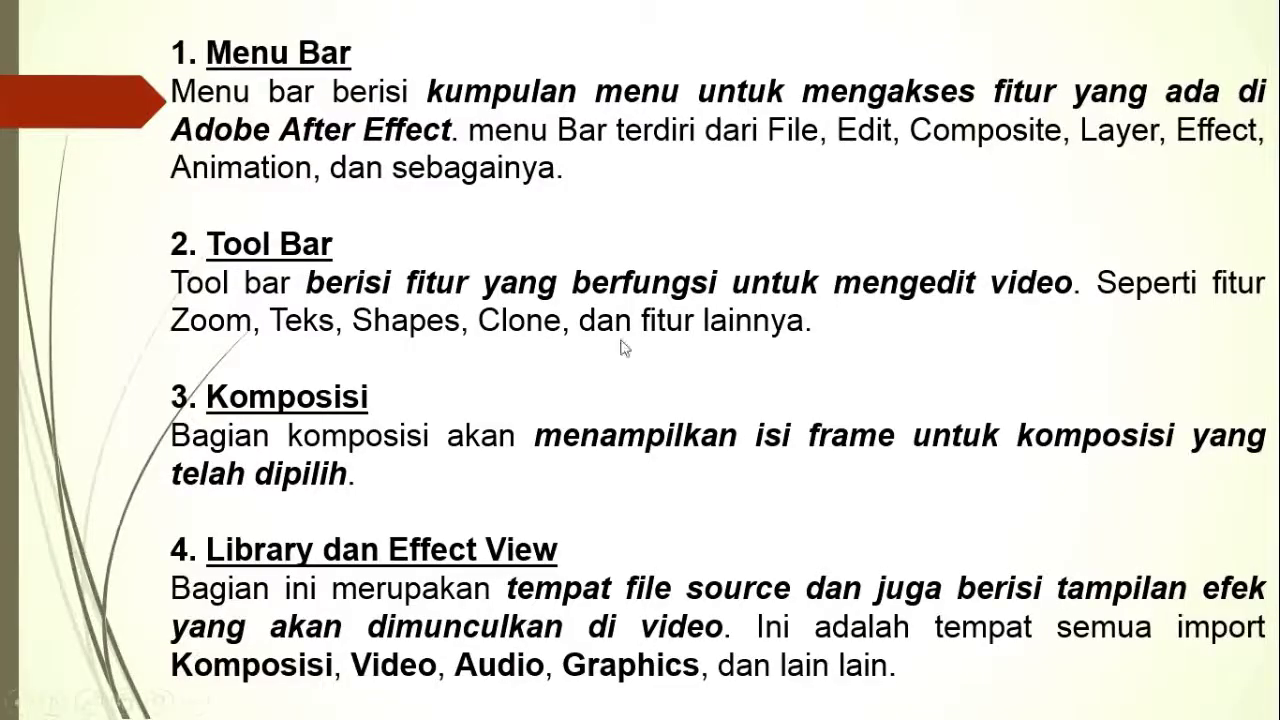
Advance the presentation to the slide on palettes, layers and the timeline, and switch back to After Effects
left_click(567, 502)
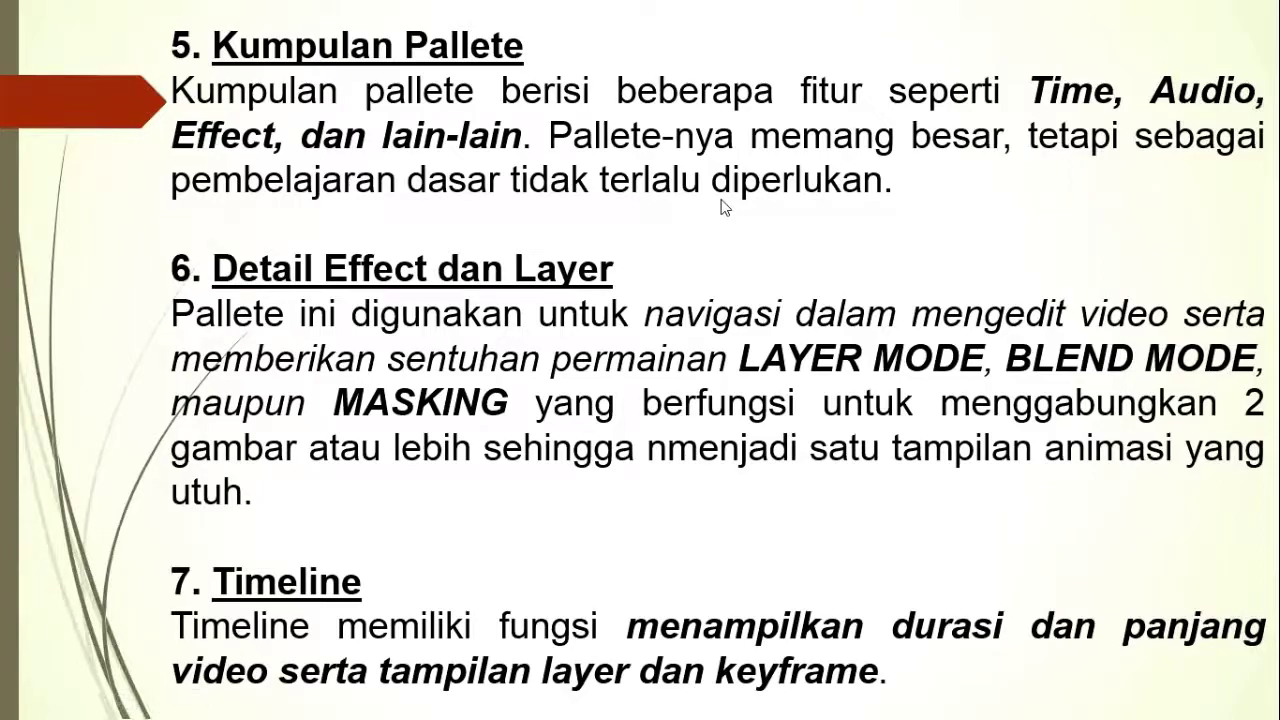
key("alt+Tab")
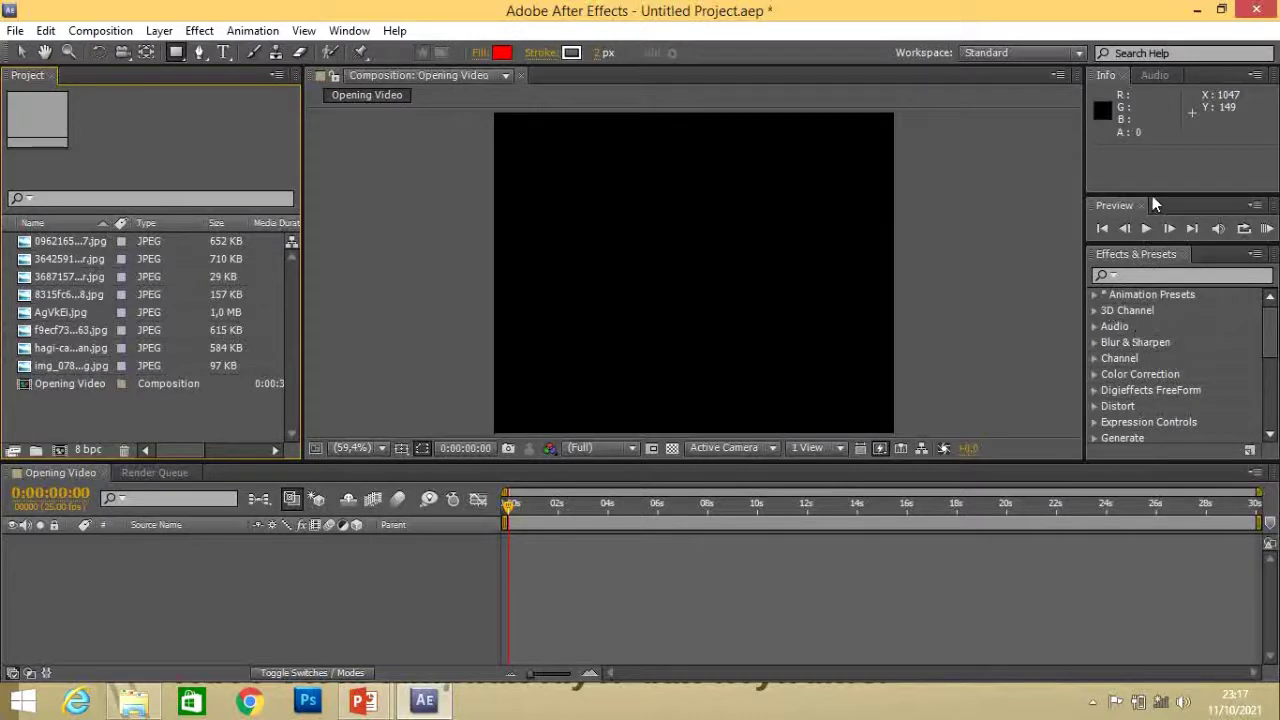
left_click(1146, 229)
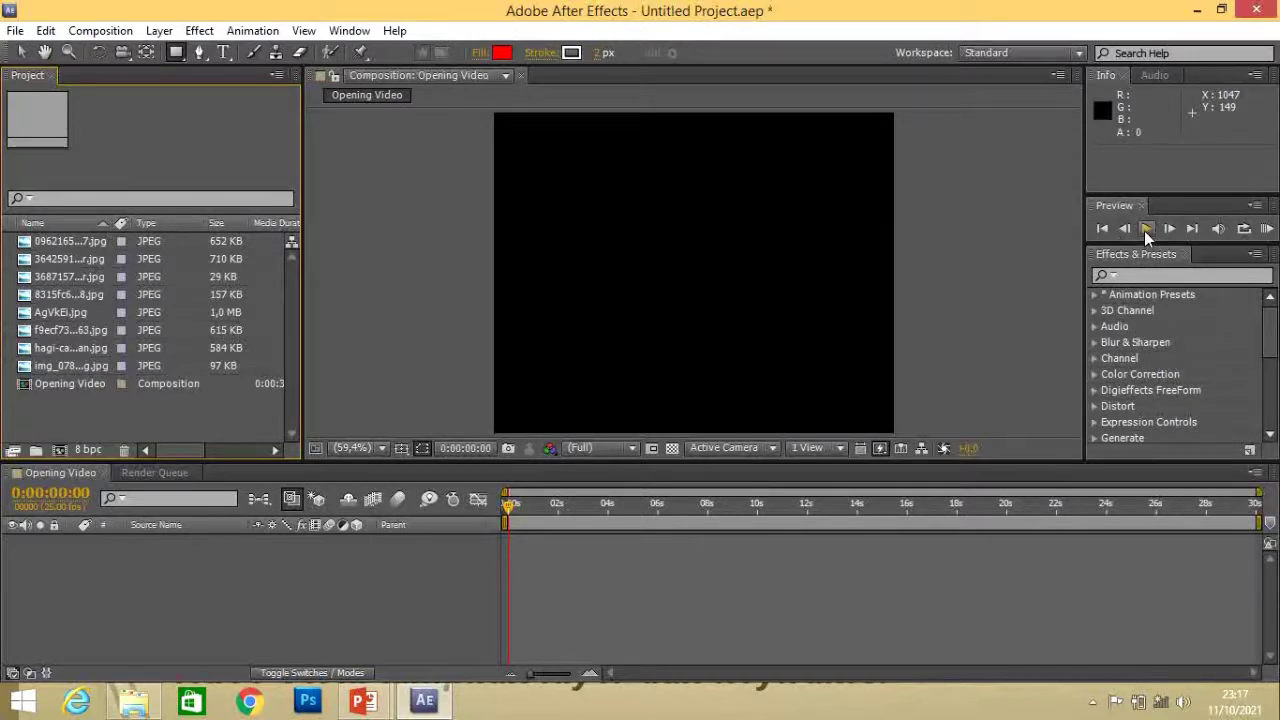
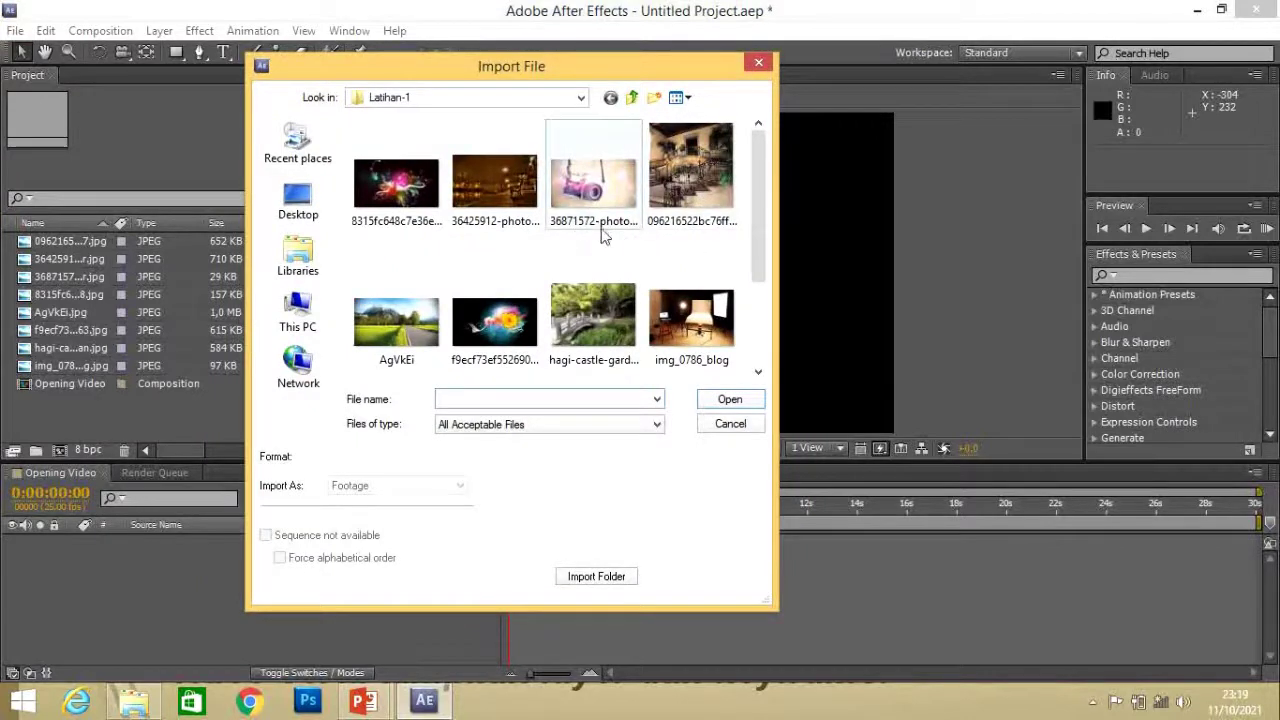
left_click(735, 426)
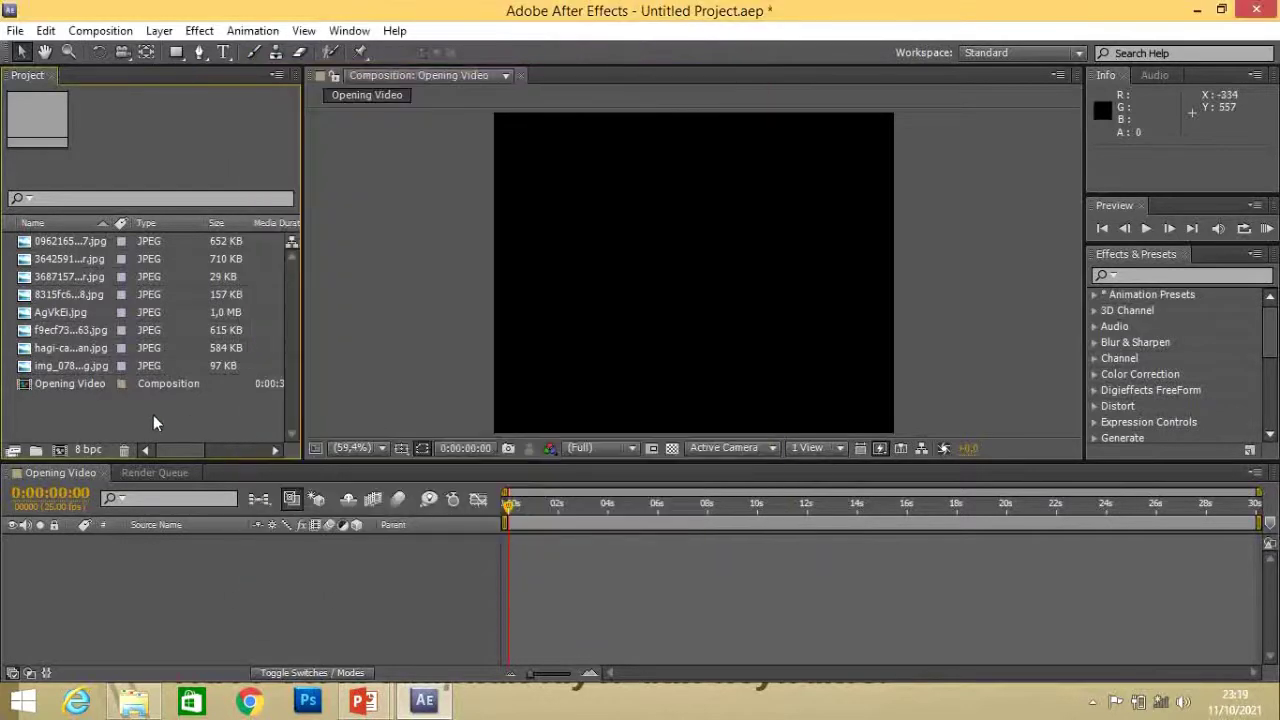
Add the staircase image (0962165….jpg) from the project footage to the Opening Video composition
left_click(66, 243)
left_click(72, 259)
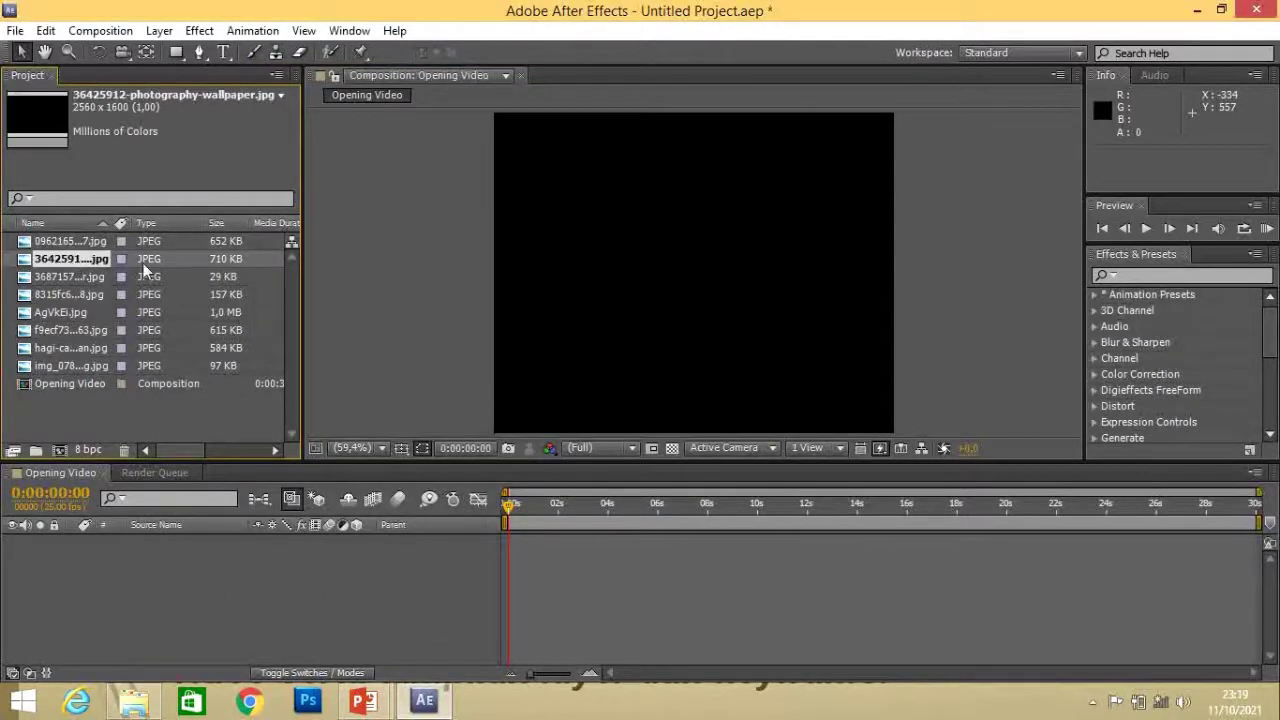
left_click(86, 244)
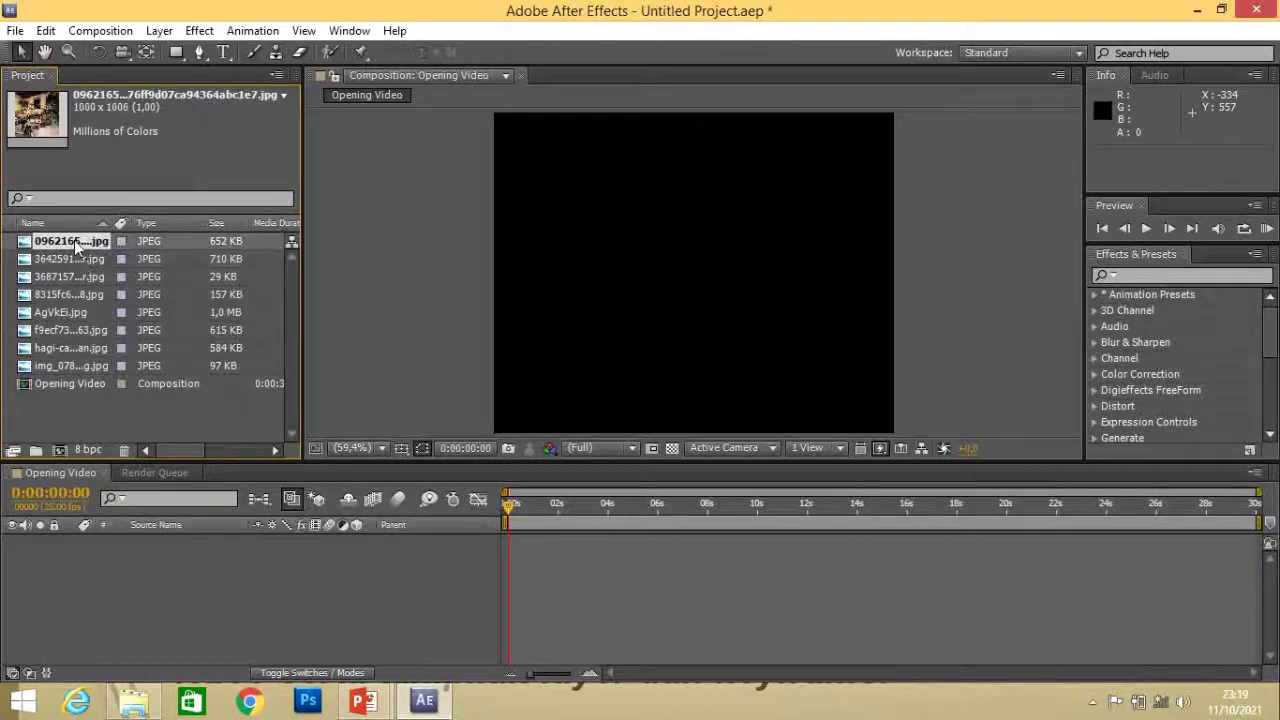
left_click_drag(58, 248, 740, 337)
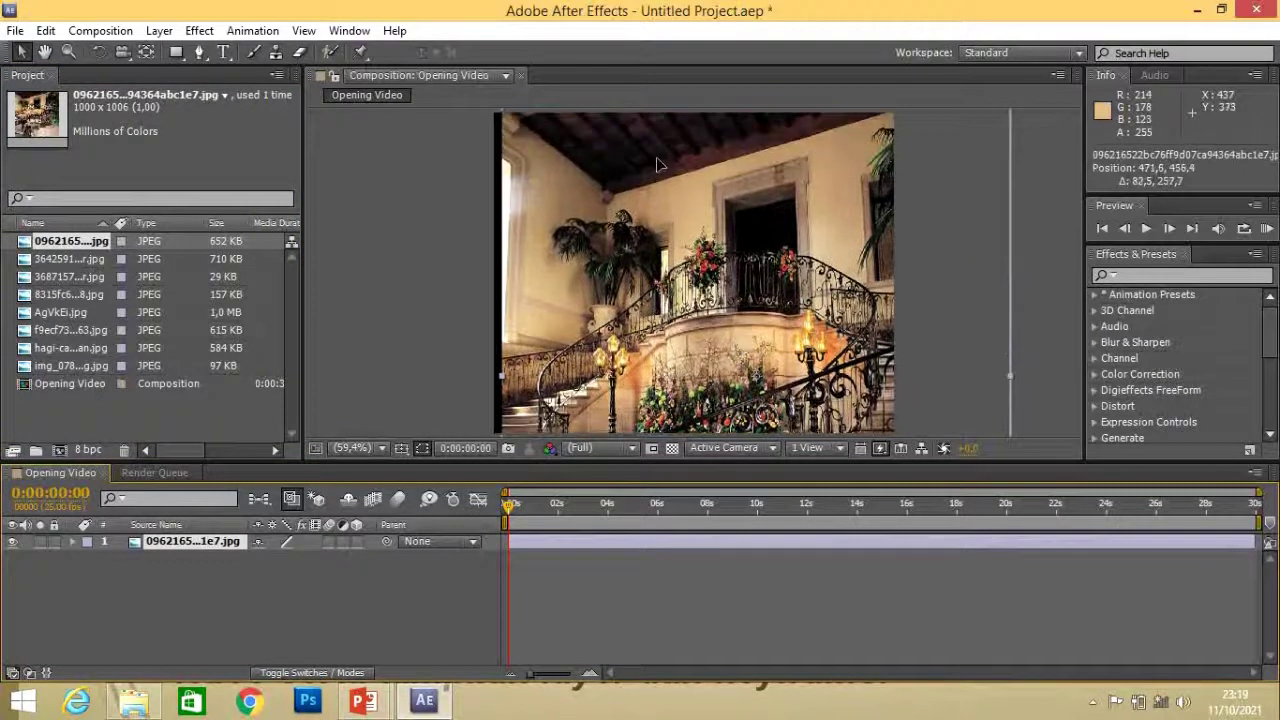
Scale the staircase image down to about half the frame's size and align it with the frame's upper-left corner
double_click(665, 254)
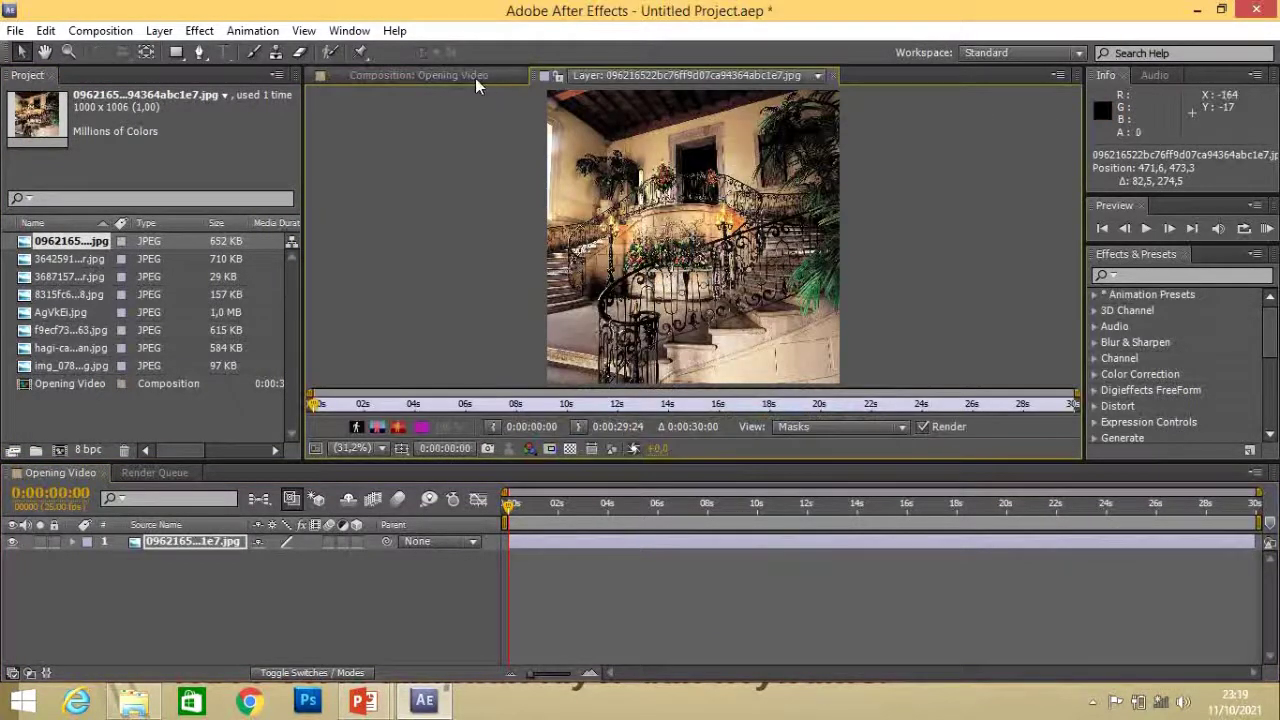
left_click(470, 77)
left_click_drag(619, 189, 617, 267)
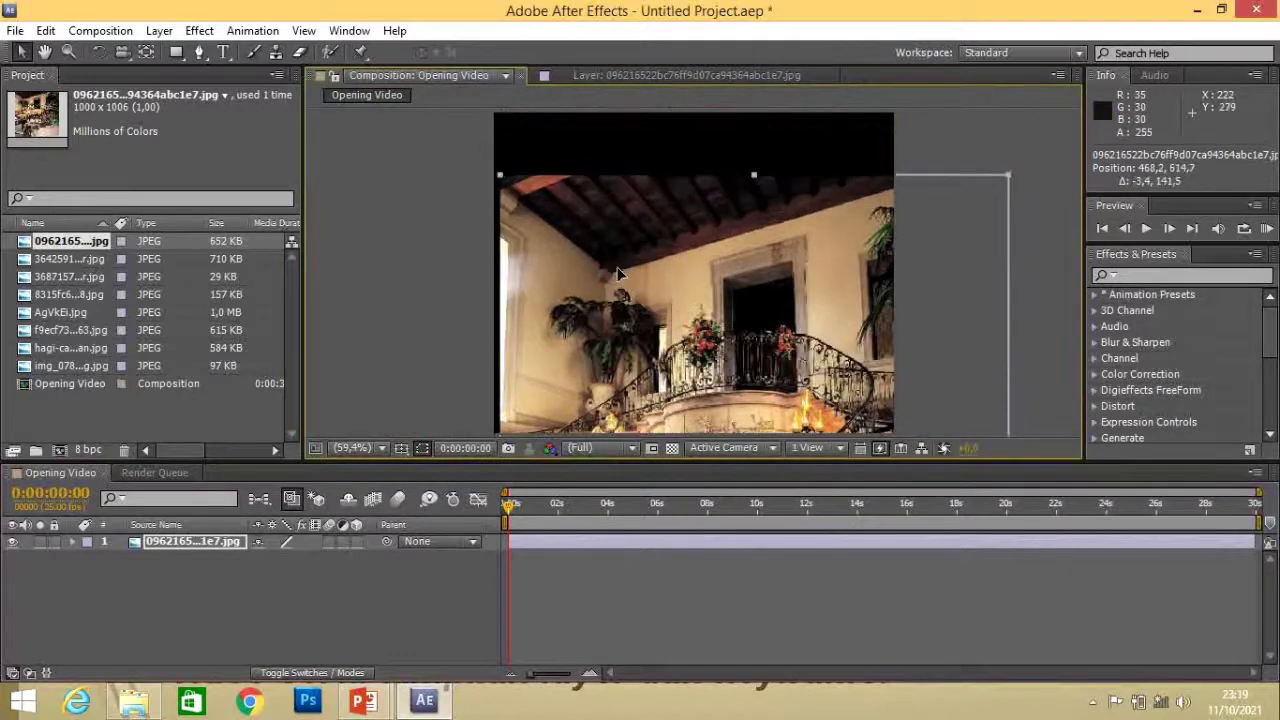
left_click_drag(502, 175, 600, 278)
left_click_drag(634, 192, 592, 180)
left_click_drag(655, 209, 555, 143)
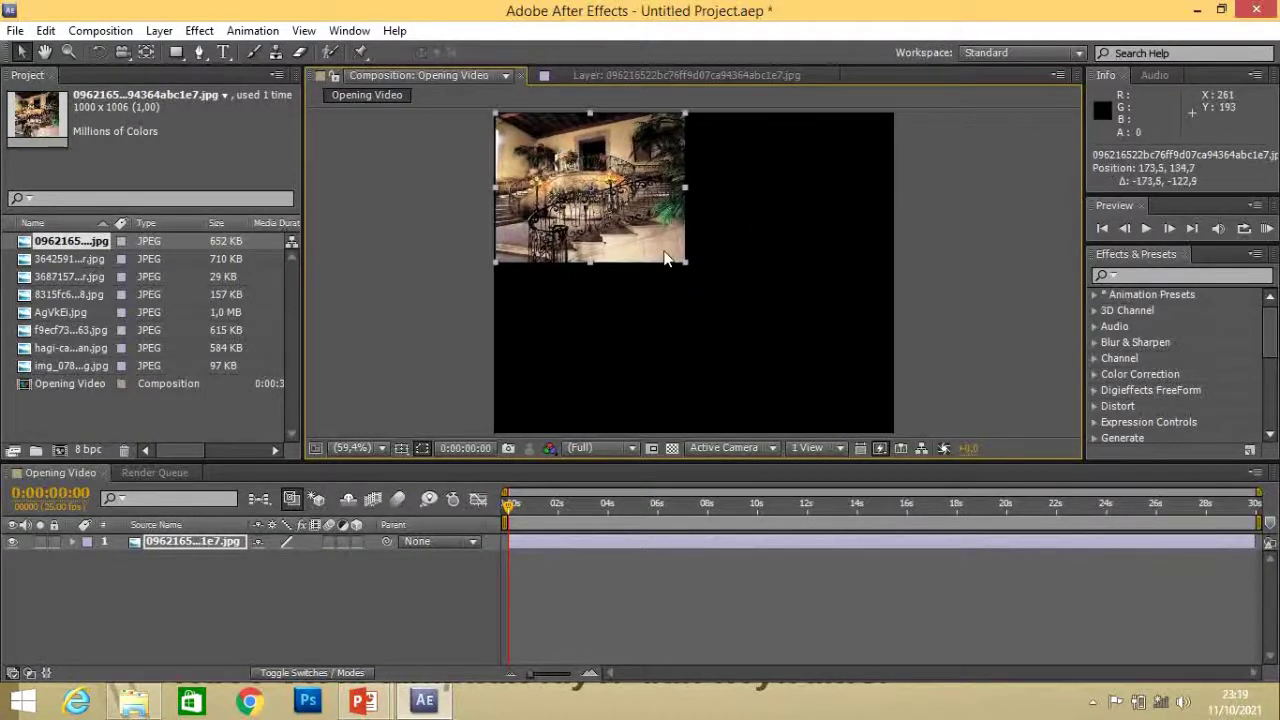
Enlarge, stretch and reposition the staircase image until it fills the whole composition frame, at a position of about 358.7, 293.1
left_click_drag(688, 263, 721, 305)
left_click_drag(647, 217, 687, 263)
left_click_drag(761, 349, 801, 393)
left_click_drag(730, 319, 758, 354)
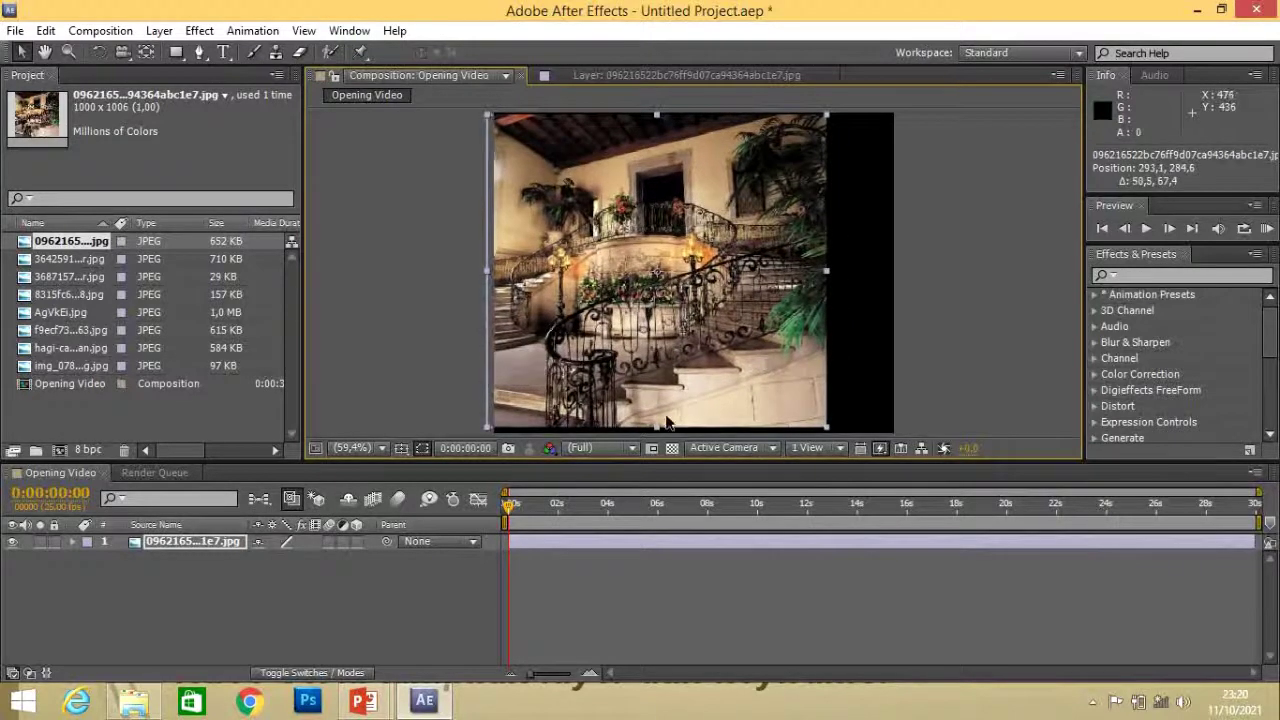
left_click_drag(658, 425, 659, 432)
left_click_drag(669, 374, 670, 379)
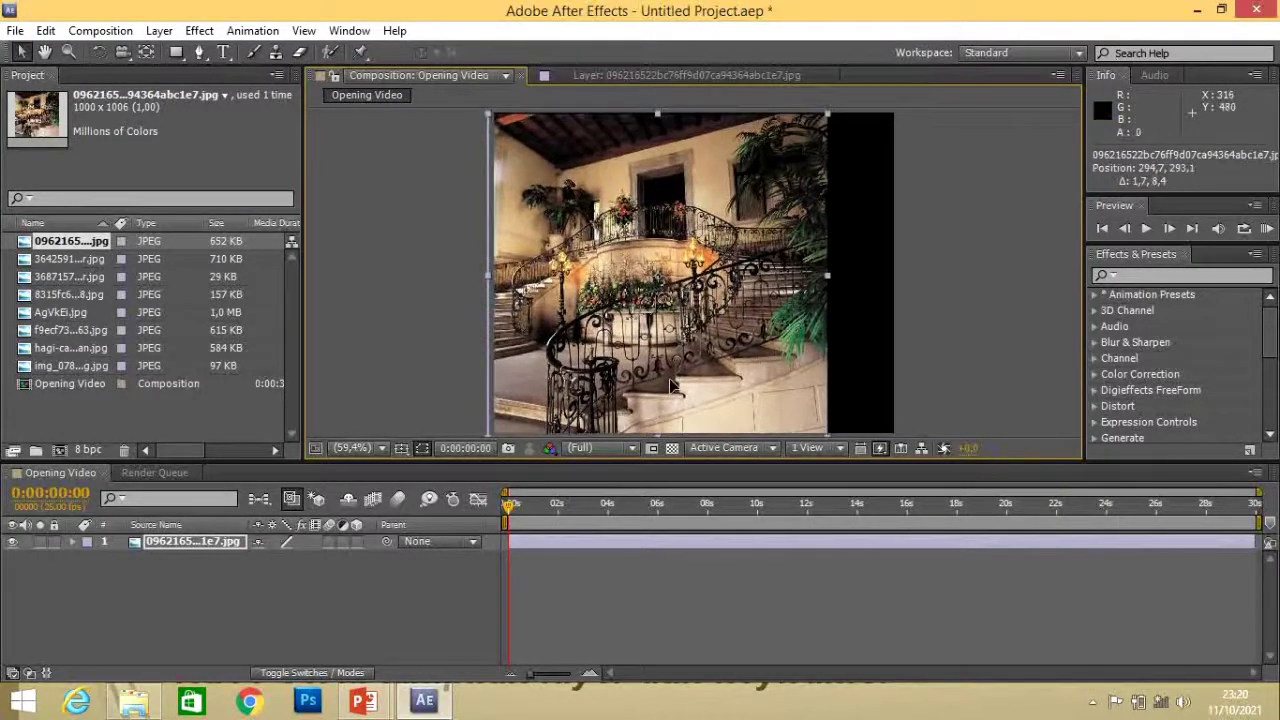
mouse_move(828, 275)
left_mouse_down()
mouse_move(878, 278)
mouse_move(840, 287)
left_mouse_up()
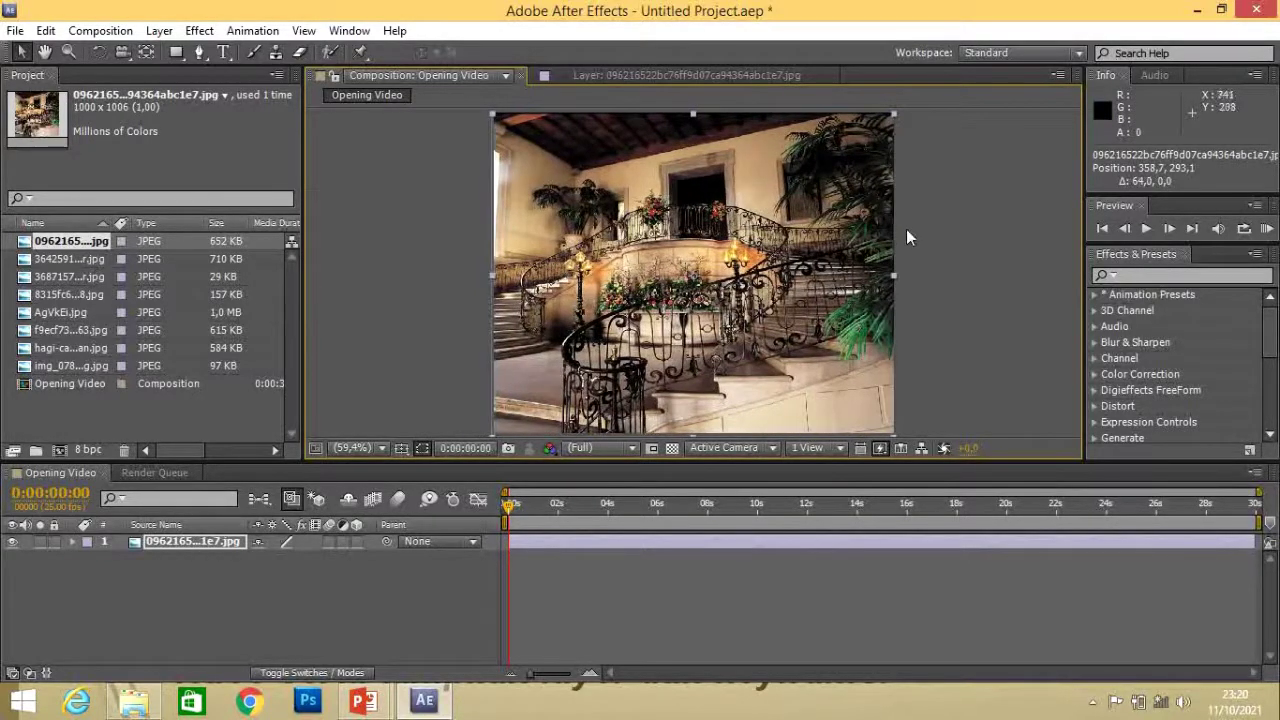
left_click(962, 314)
Trim the end of the staircase layer to 0:00:02:00 in the timeline
left_click(667, 538)
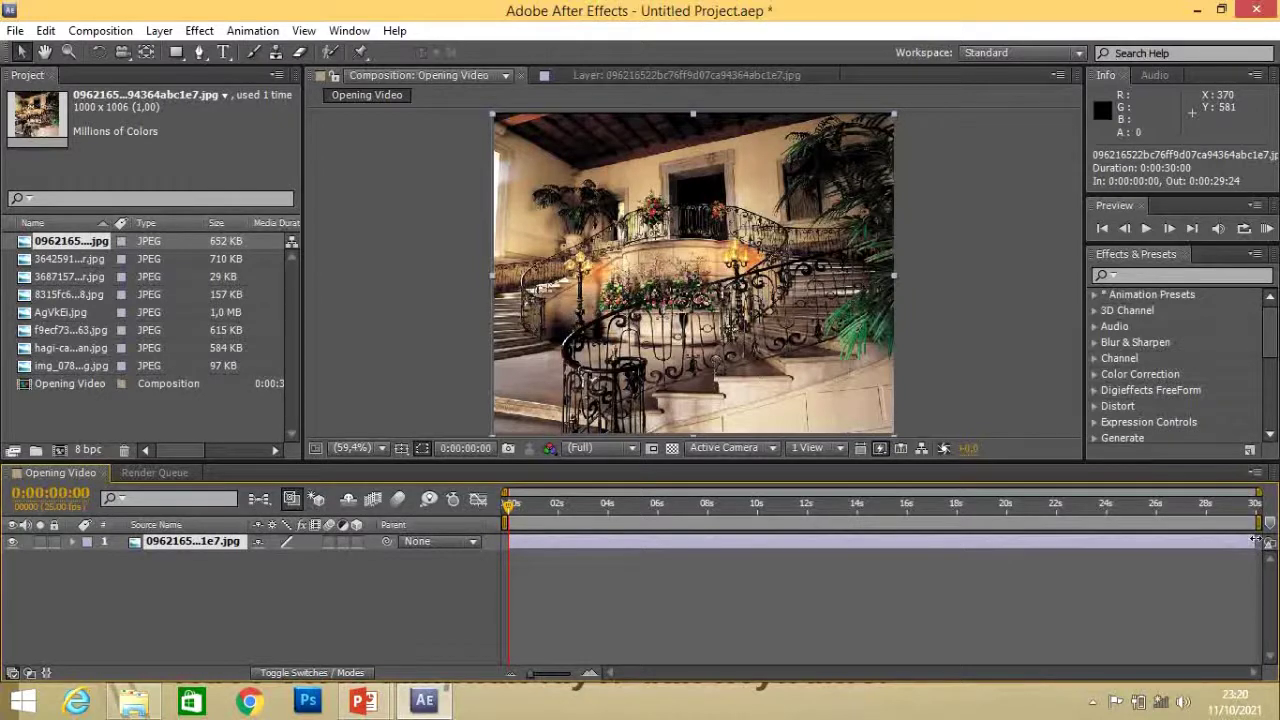
left_click_drag(1253, 540, 563, 542)
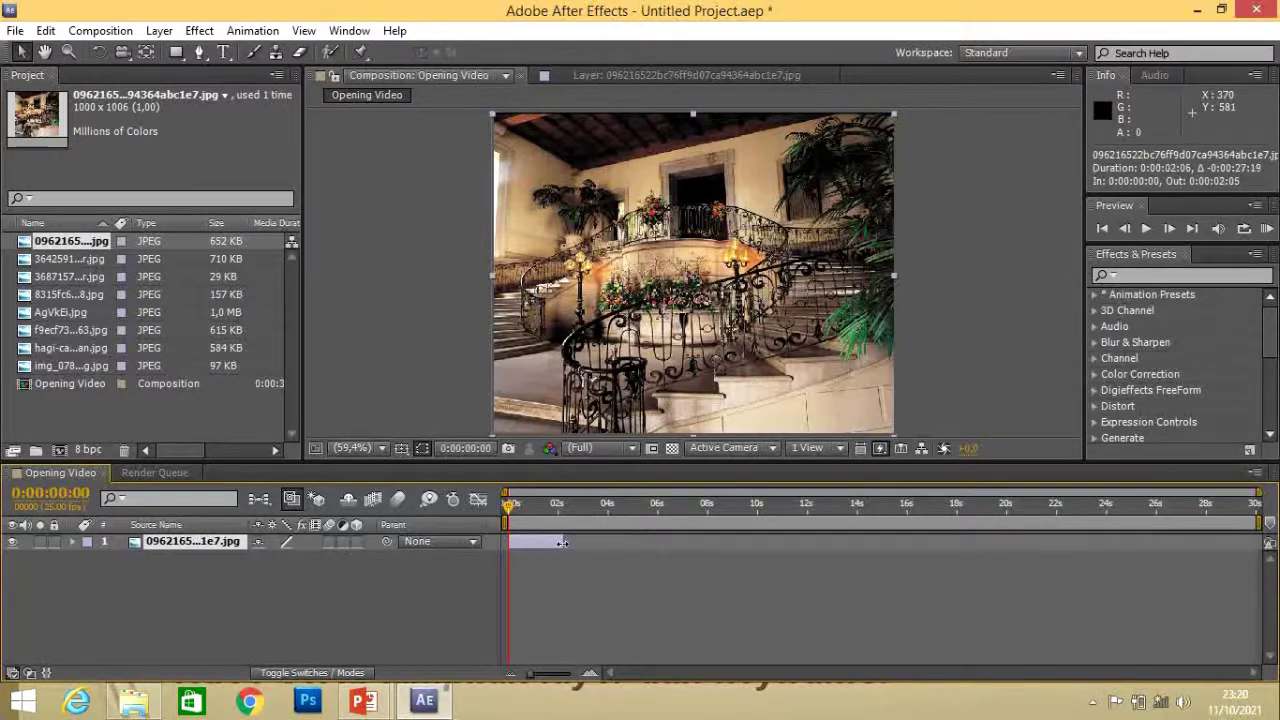
left_click_drag(562, 535, 557, 541)
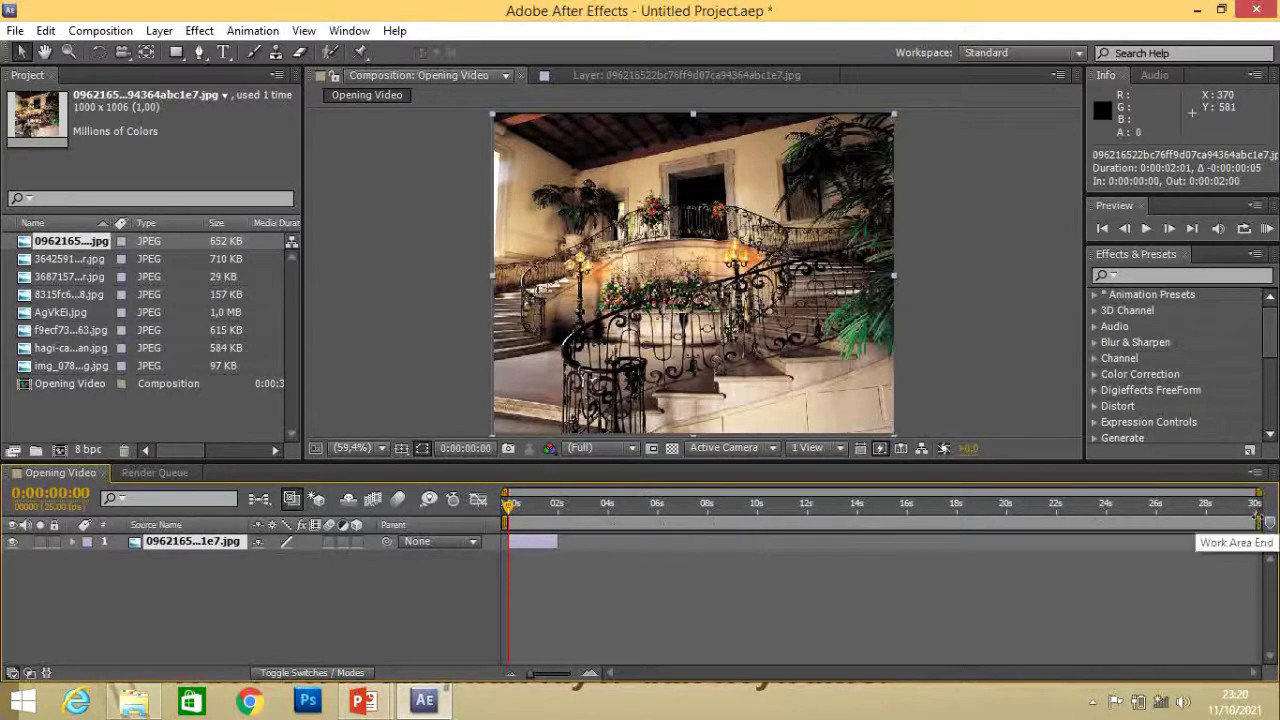
Shorten the work area to end at 0:00:24:16, restore its end to 0:00:29:24, and keep the time navigator ending at 0:00:30:00
left_click_drag(1258, 519, 1126, 521)
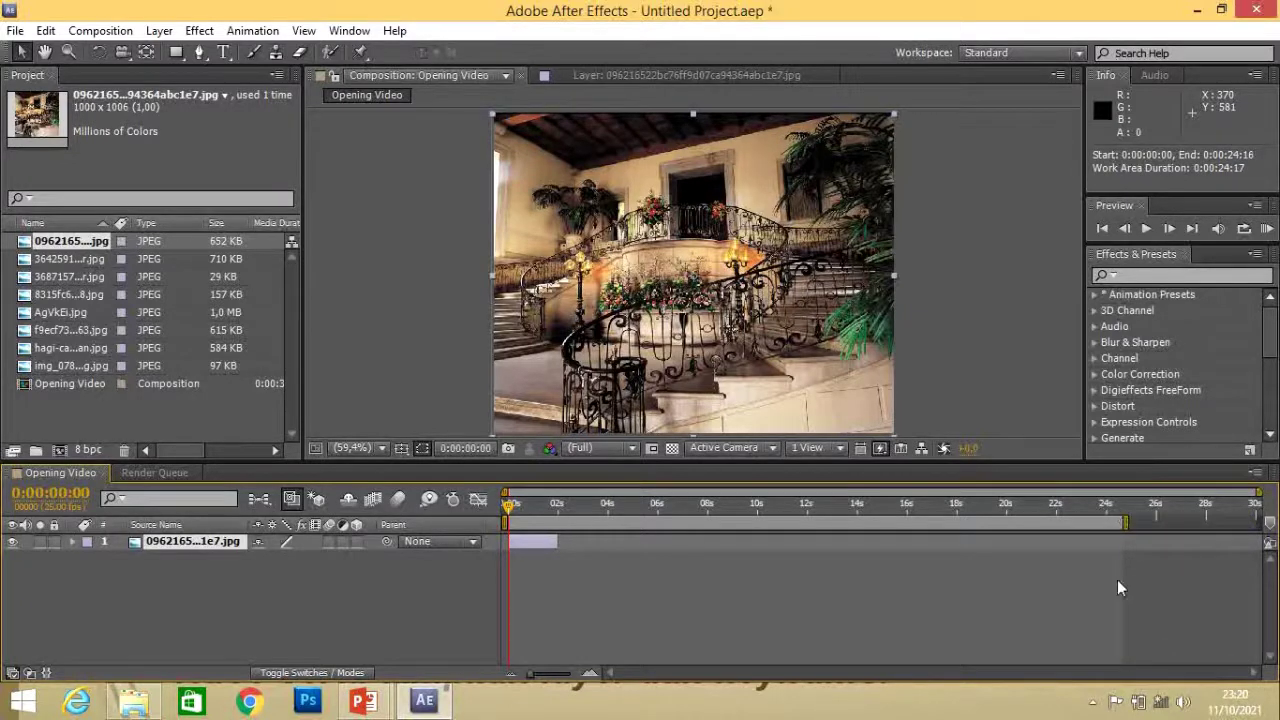
left_click_drag(1124, 521, 1257, 521)
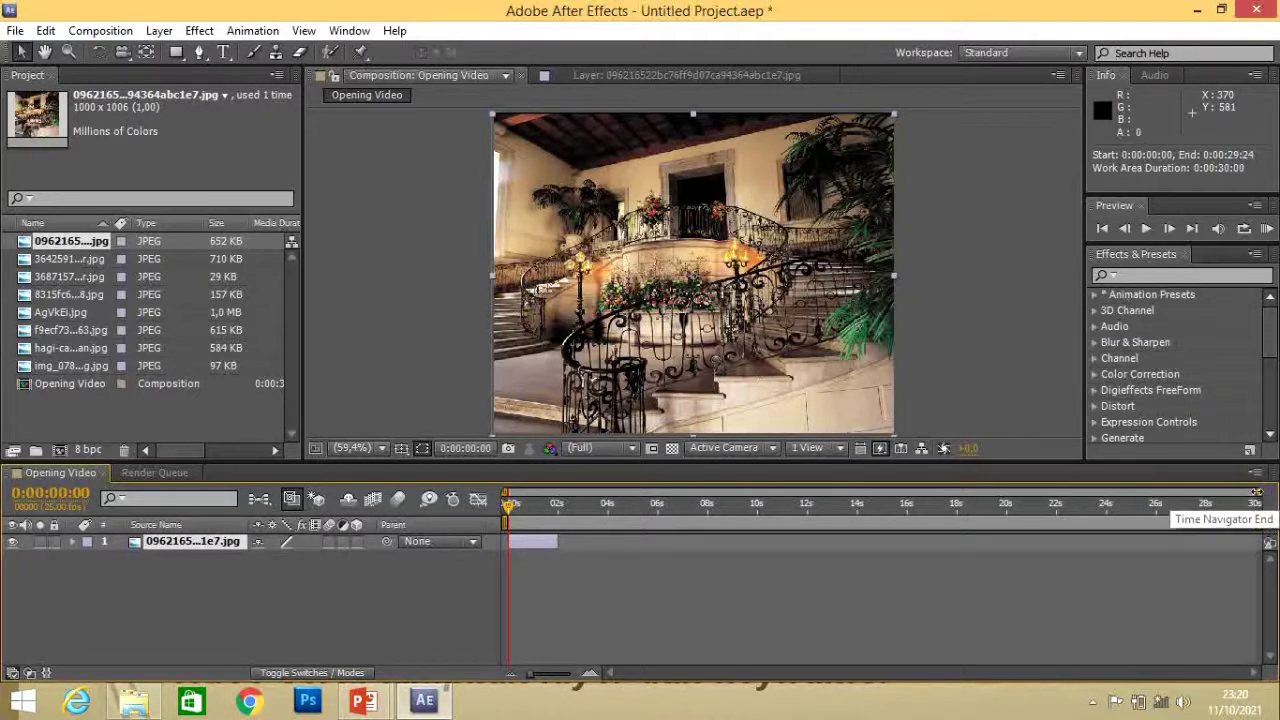
mouse_move(1257, 492)
left_mouse_down()
mouse_move(1073, 492)
mouse_move(1262, 492)
left_mouse_up()
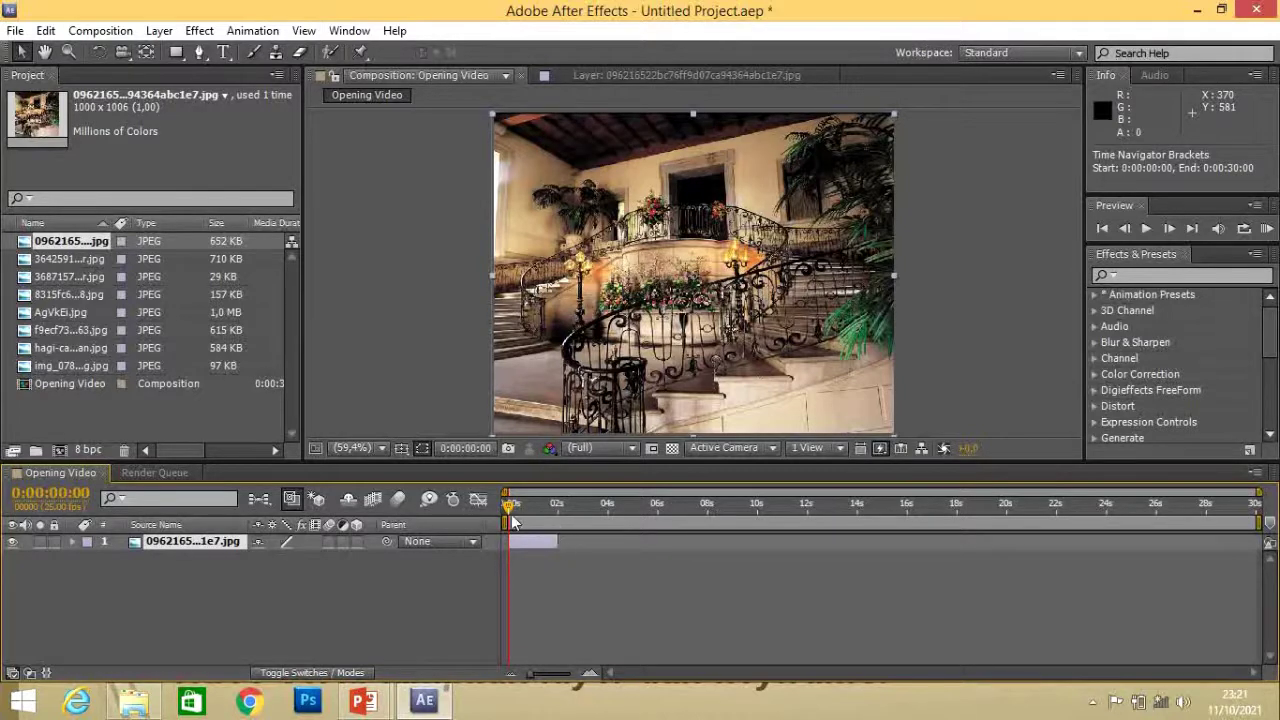
Preview the staircase layer from the beginning and again from 0:00:00:16, stopping playback at 0:00:01:24
left_click(1148, 229)
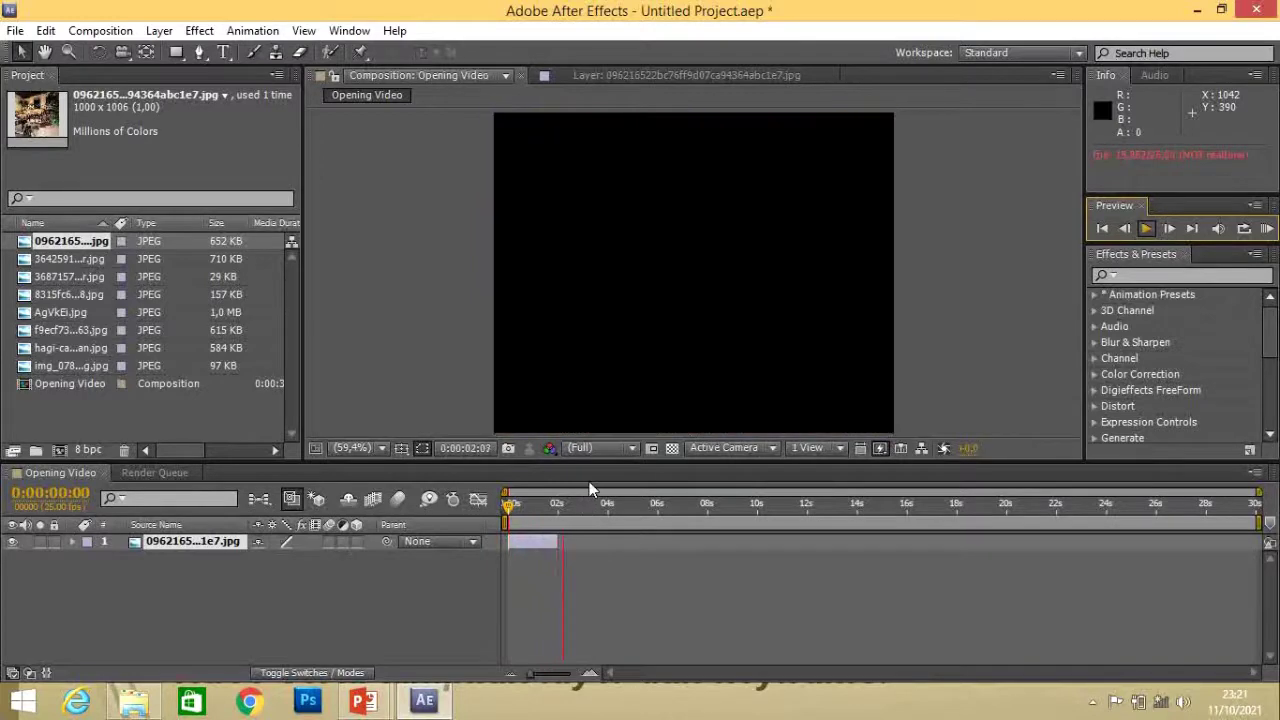
key("space")
left_click_drag(575, 508, 521, 506)
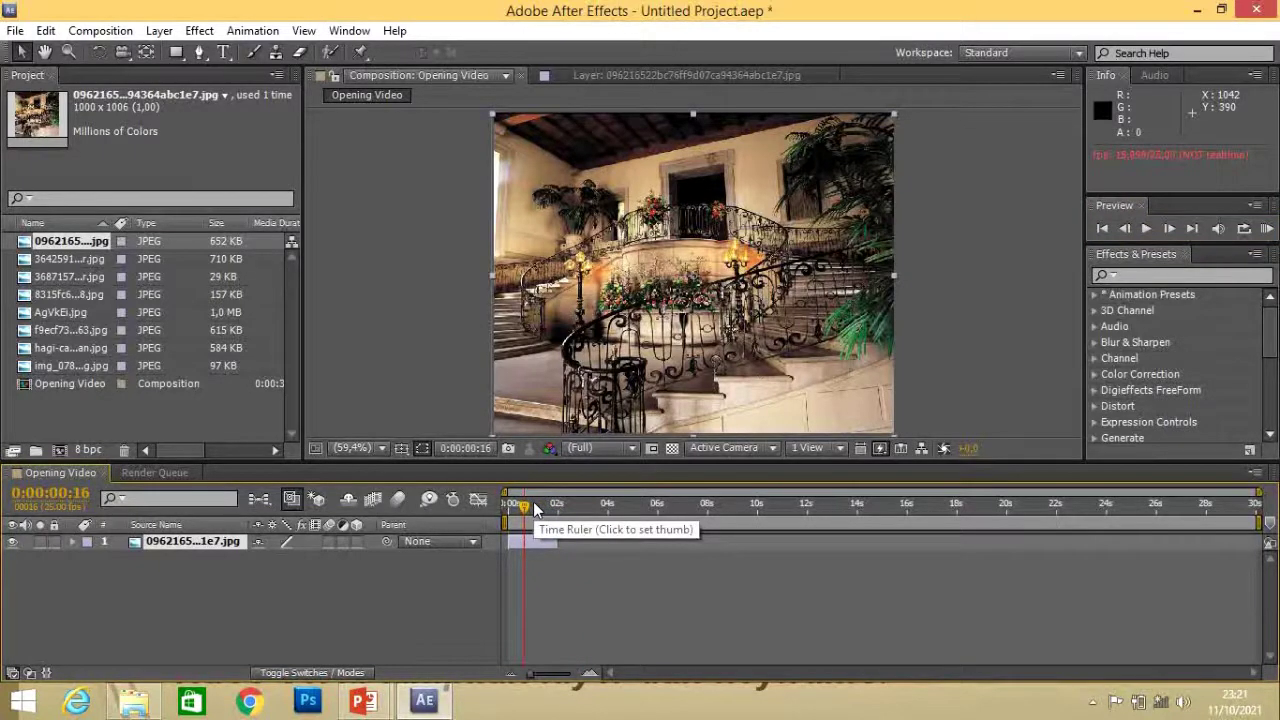
key("space")
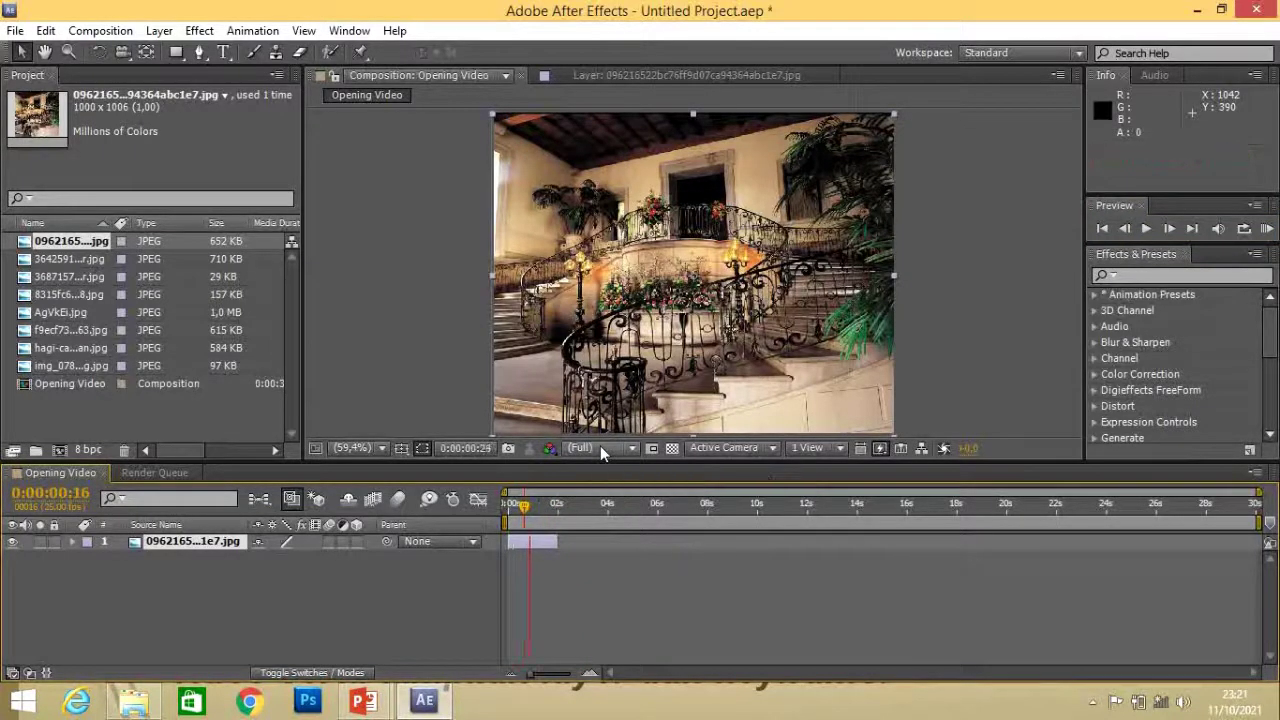
left_click(576, 540)
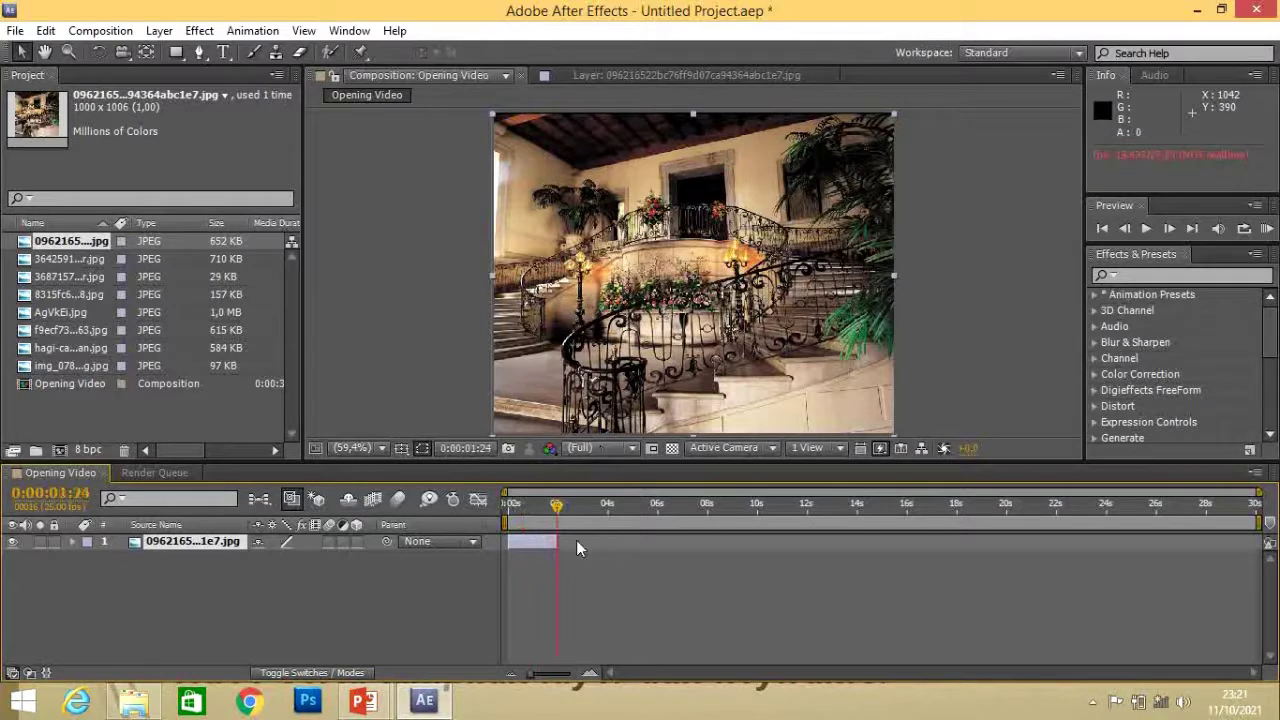
Add 36425912-photography-wallpaper.jpg above the staircase layer, scale it down to fit within the frame, and position it at about 360.4, 272.8
left_click(76, 262)
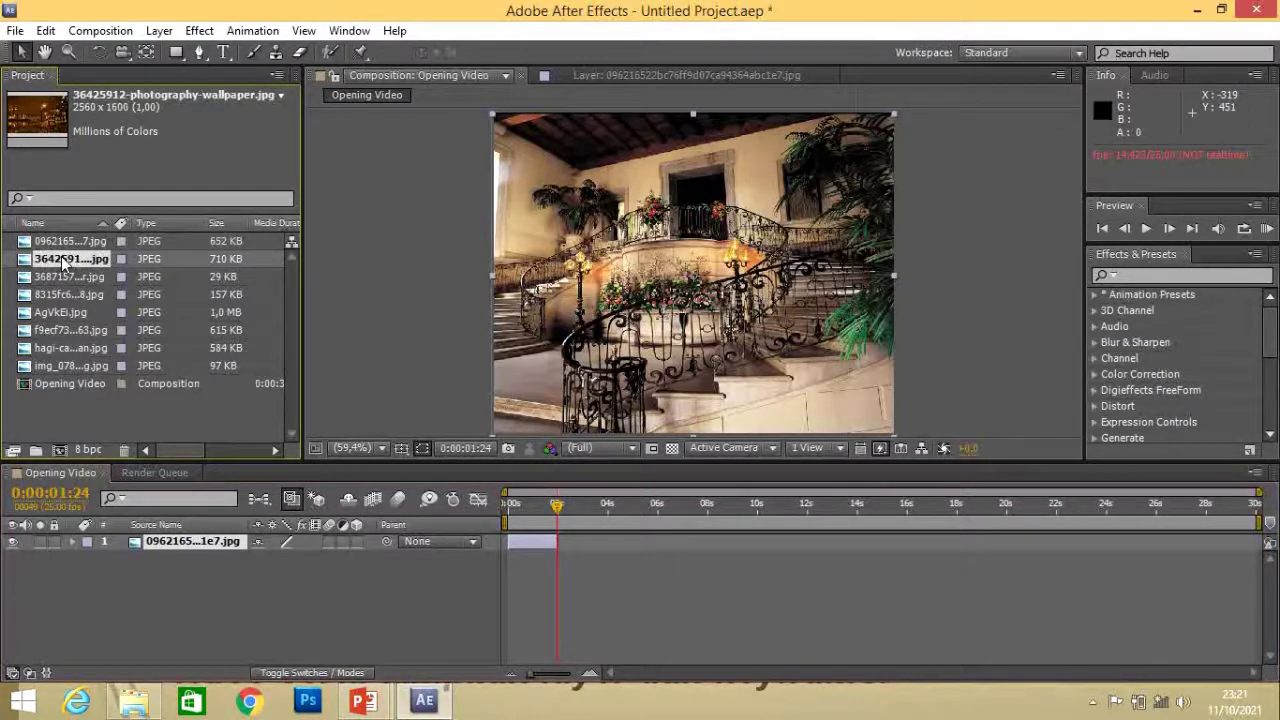
left_click_drag(62, 262, 766, 283)
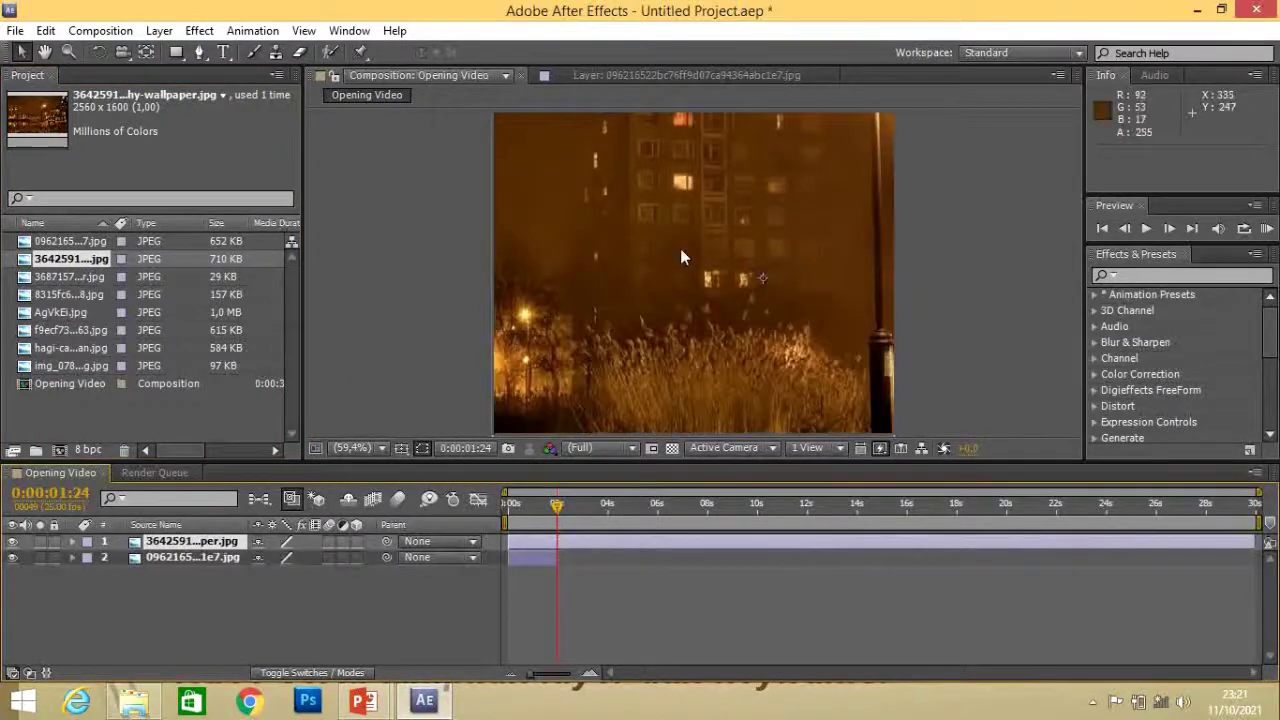
left_click_drag(702, 229, 466, 203)
left_click_drag(375, 151, 710, 320)
left_click_drag(621, 251, 520, 197)
left_click_drag(623, 322, 605, 220)
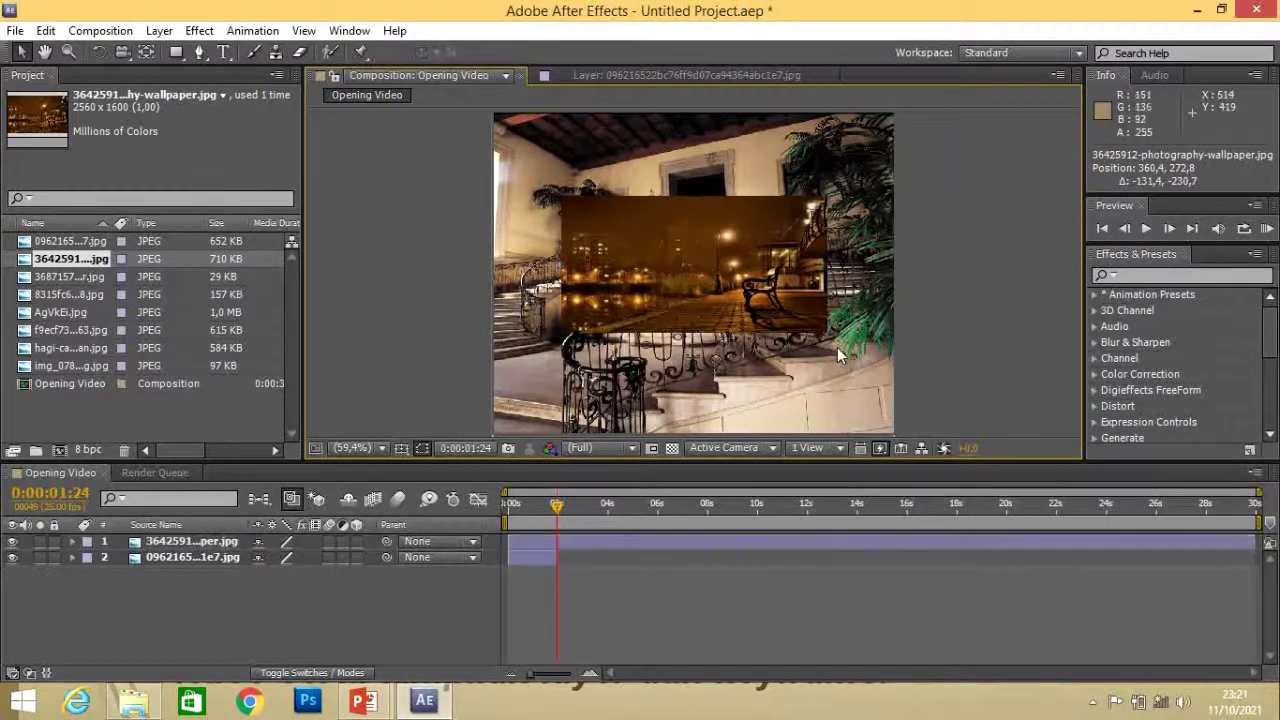
Stretch the night-scene image to fill the composition frame, at a scale of about 32% by 37%
left_click_drag(823, 338, 885, 418)
mouse_move(826, 346)
left_mouse_down()
mouse_move(827, 363)
mouse_move(823, 345)
left_mouse_up()
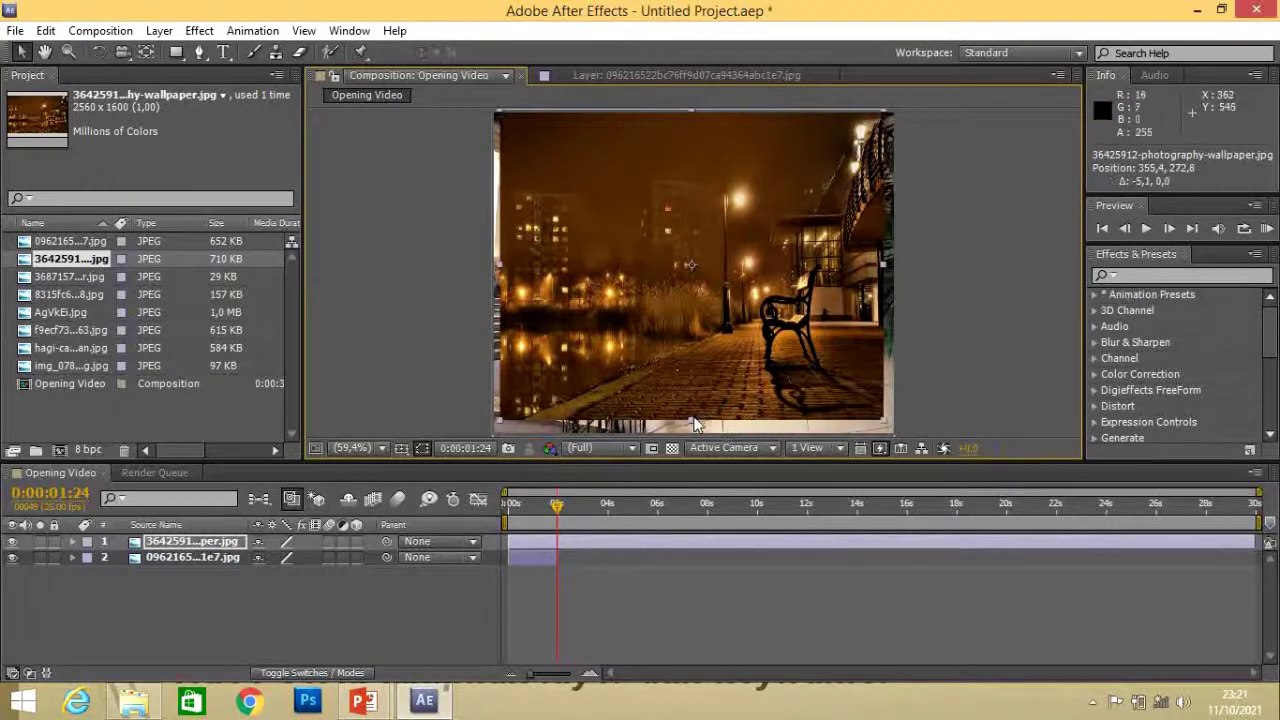
left_click_drag(700, 415, 692, 425)
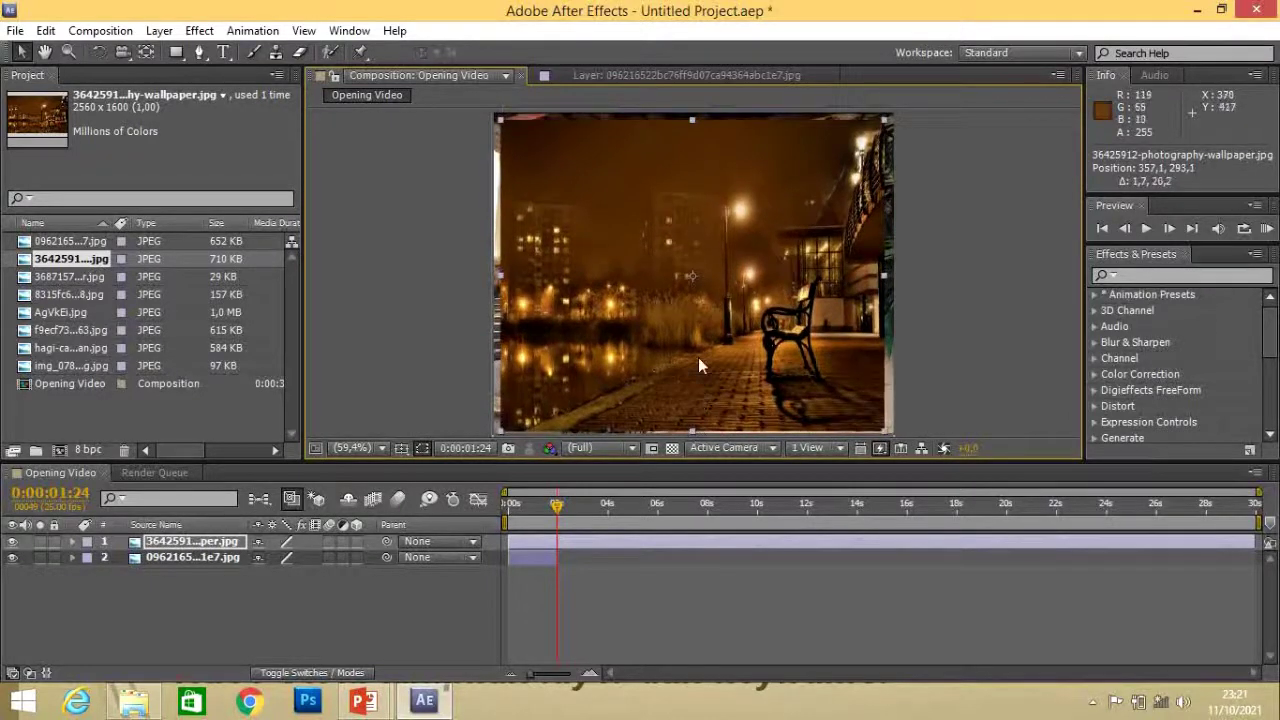
left_click_drag(691, 121, 691, 113)
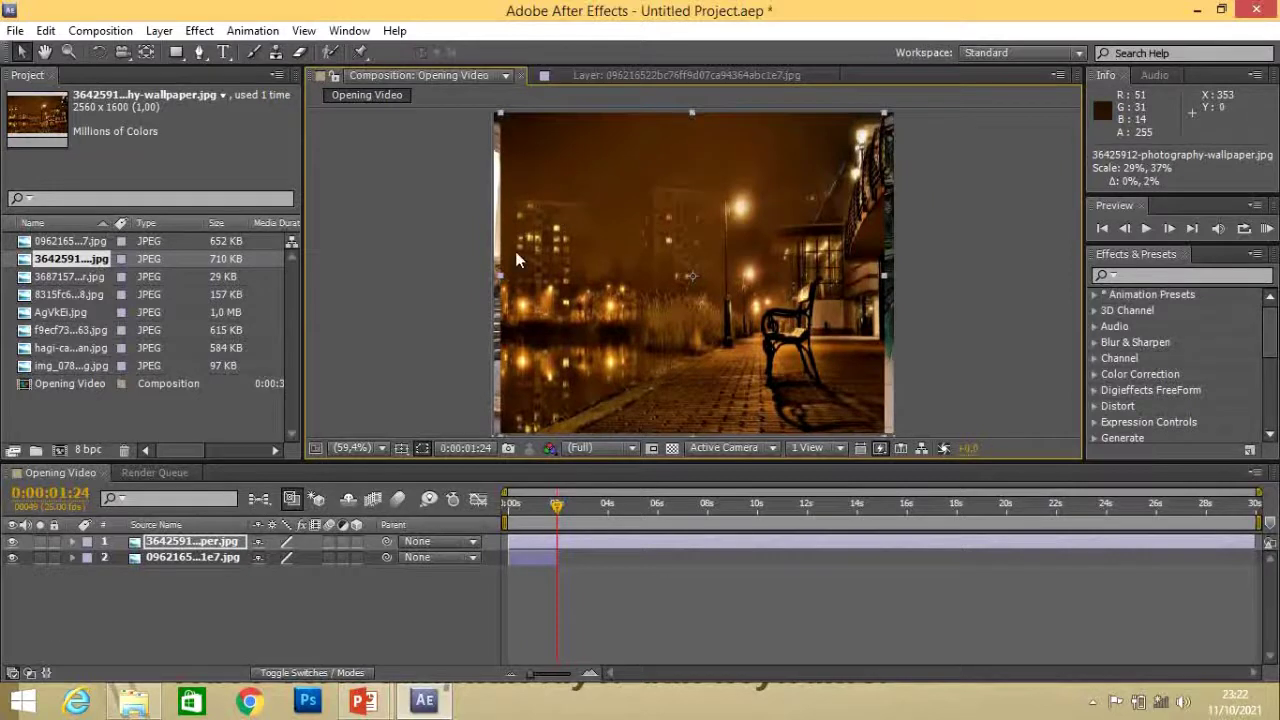
left_click_drag(494, 275, 487, 280)
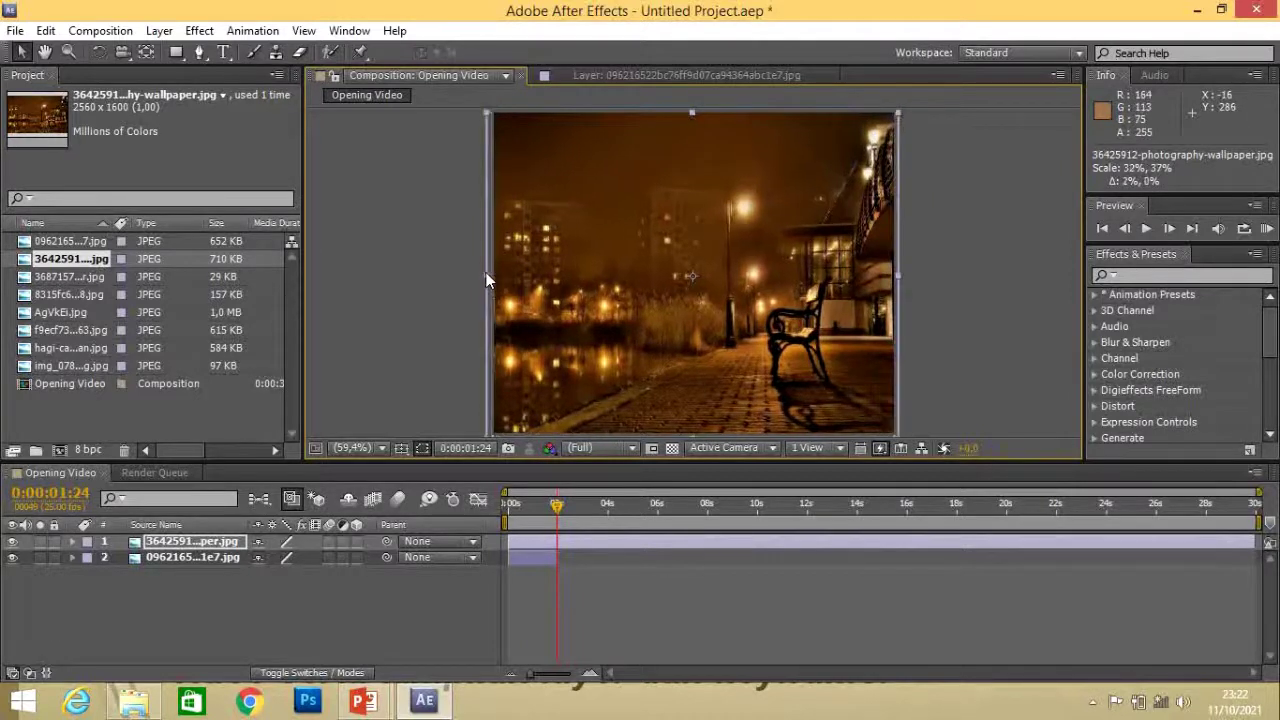
left_click(944, 288)
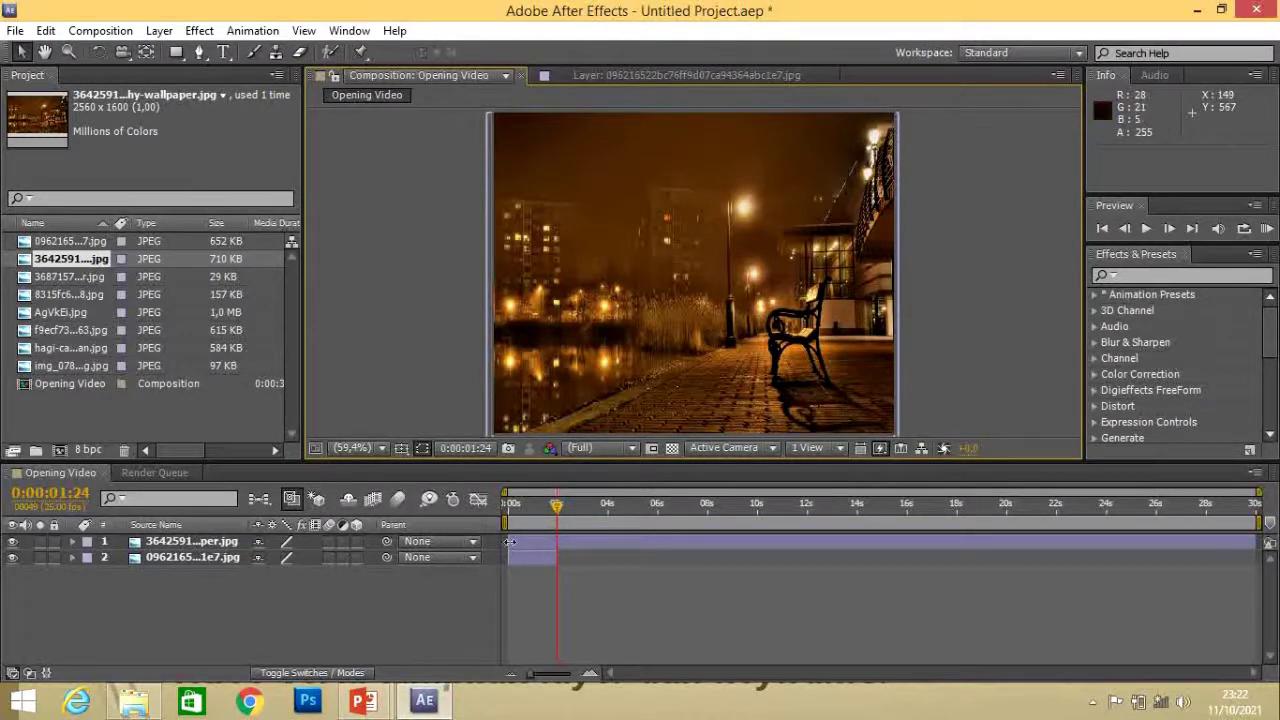
Trim the night-scene layer to run from 0:00:02:01 to 0:00:04:02, and move the playhead to 0:00:06:01
left_click_drag(507, 540, 558, 540)
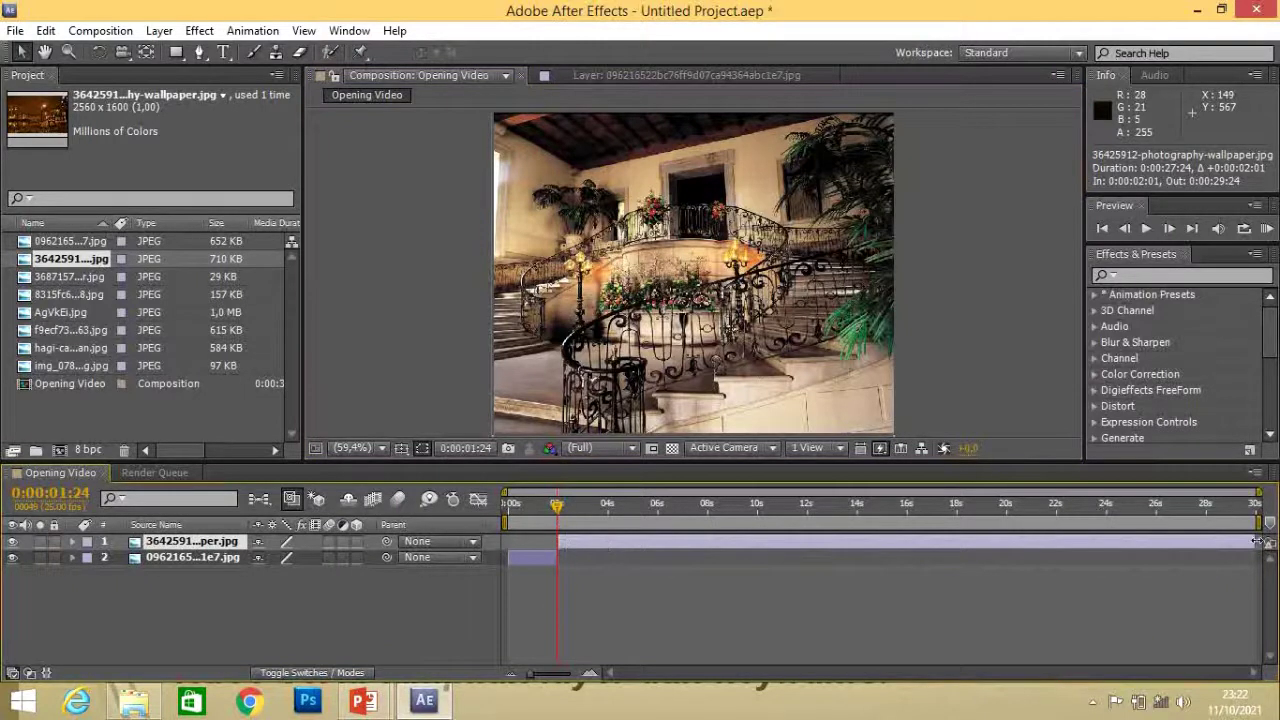
left_click_drag(1252, 540, 613, 528)
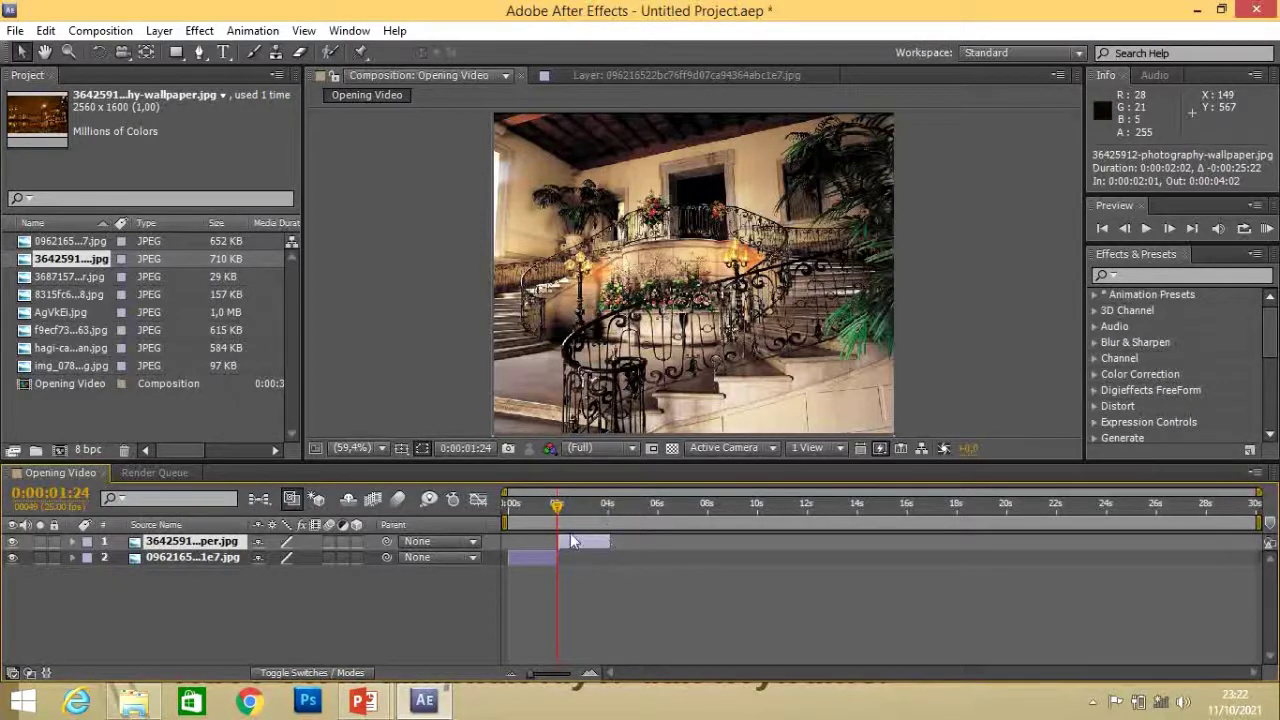
left_click(531, 554)
left_click(659, 510)
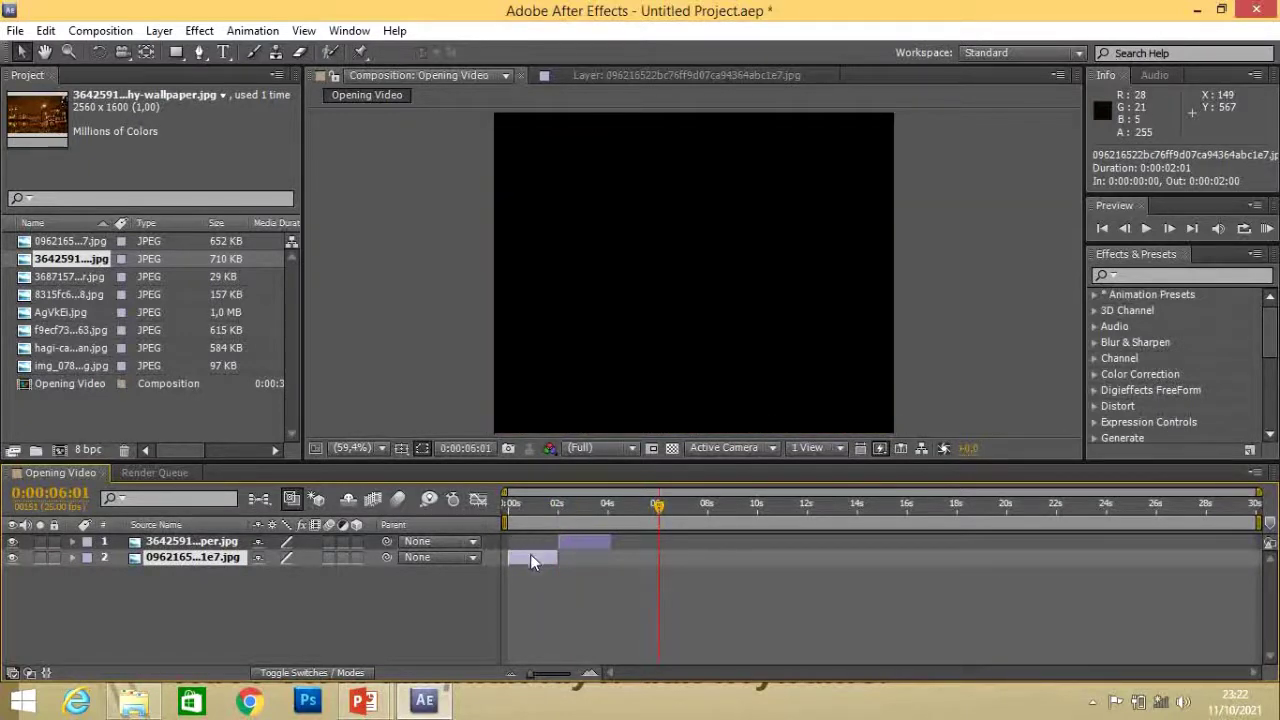
left_click(589, 541)
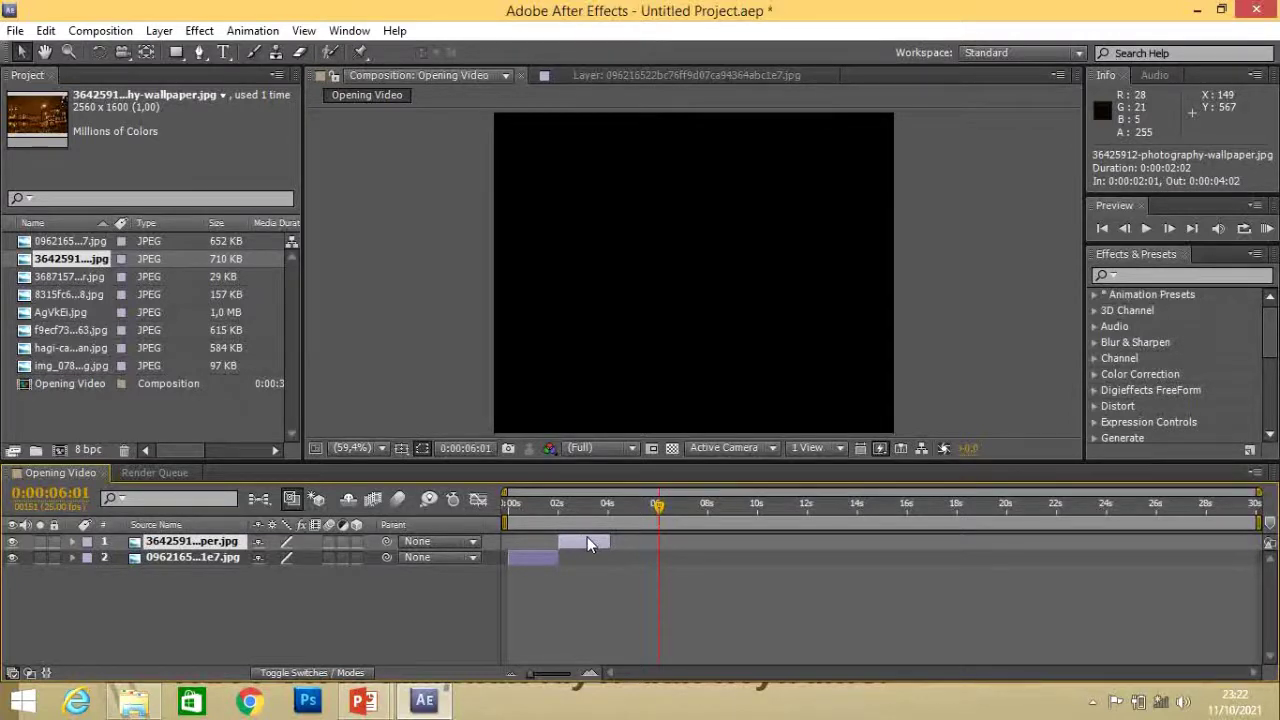
left_click(608, 568)
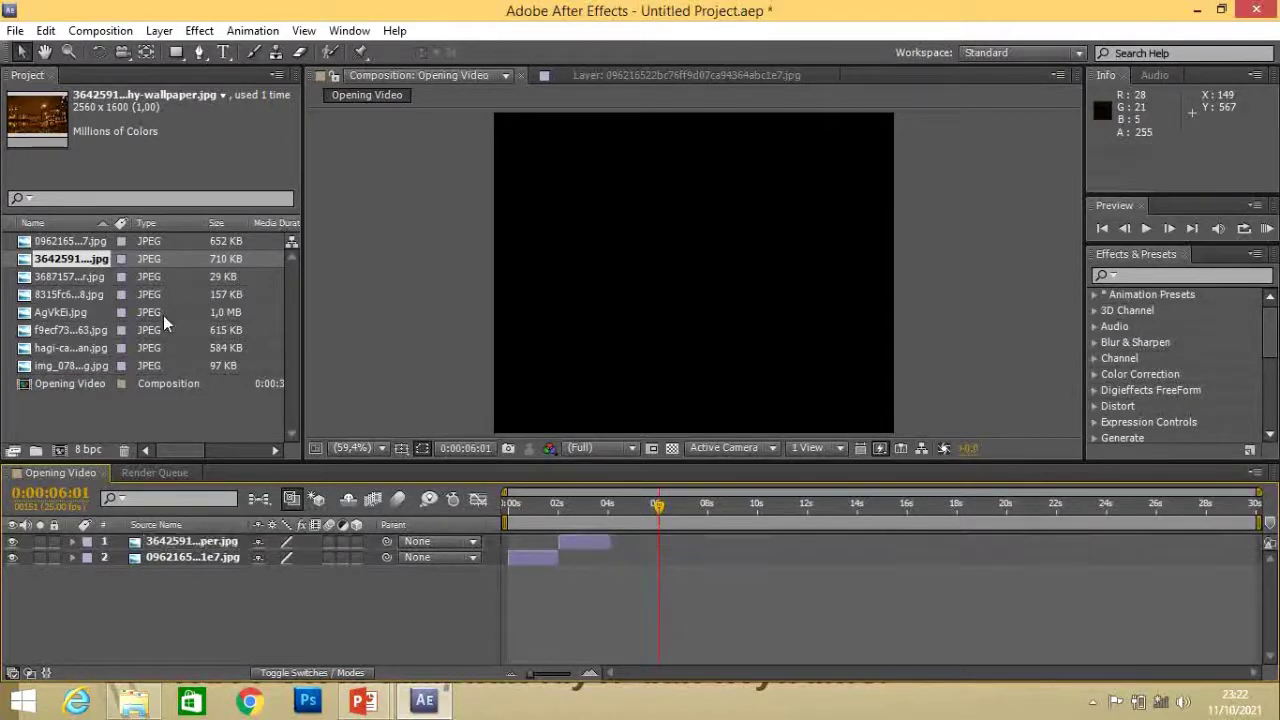
Add 36871572-photography-wallpaper.jpg above the night-scene layer and stretch it to fill the composition frame, positioned at about 358.3, 288
left_click(75, 277)
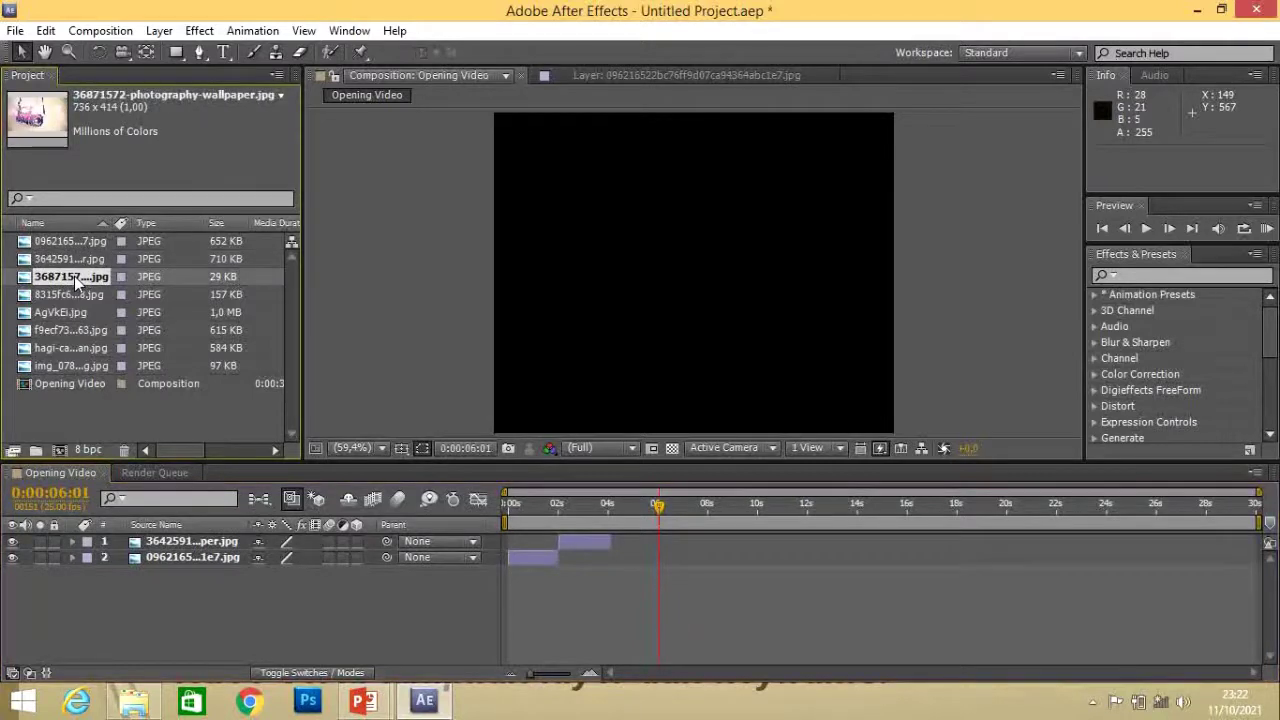
left_click_drag(74, 276, 700, 280)
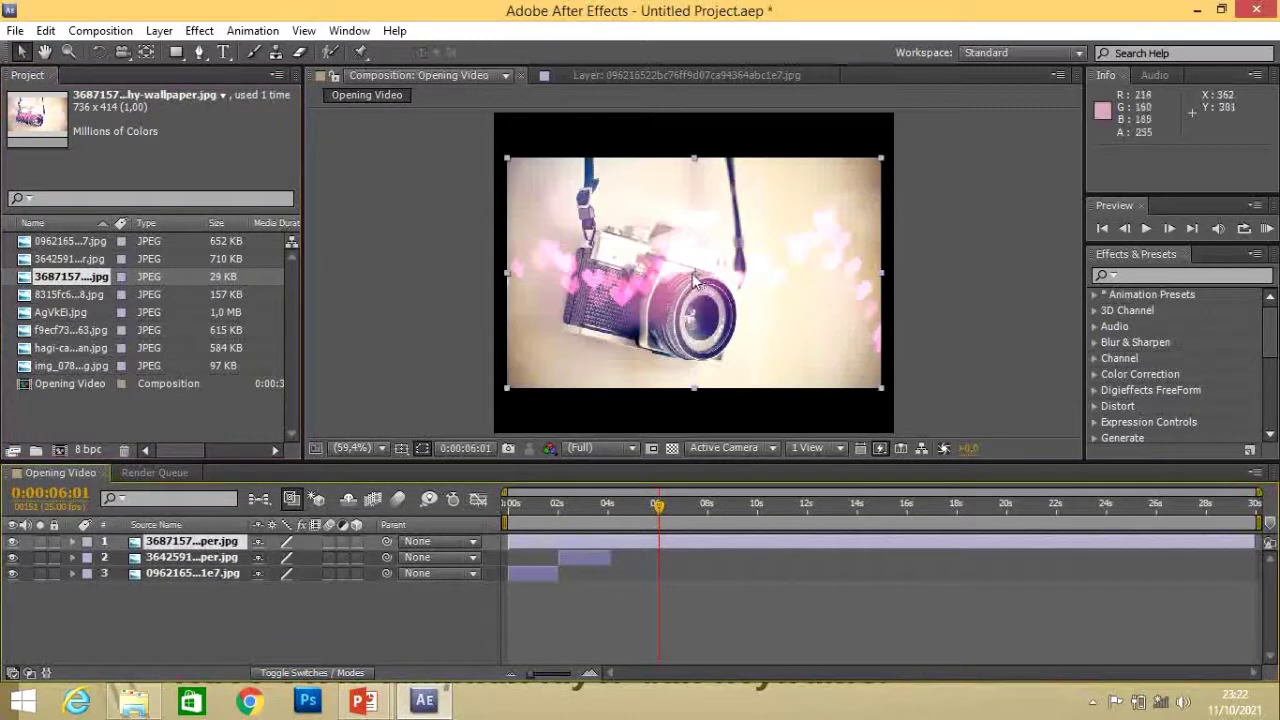
left_click_drag(695, 157, 695, 131)
left_click_drag(507, 272, 497, 269)
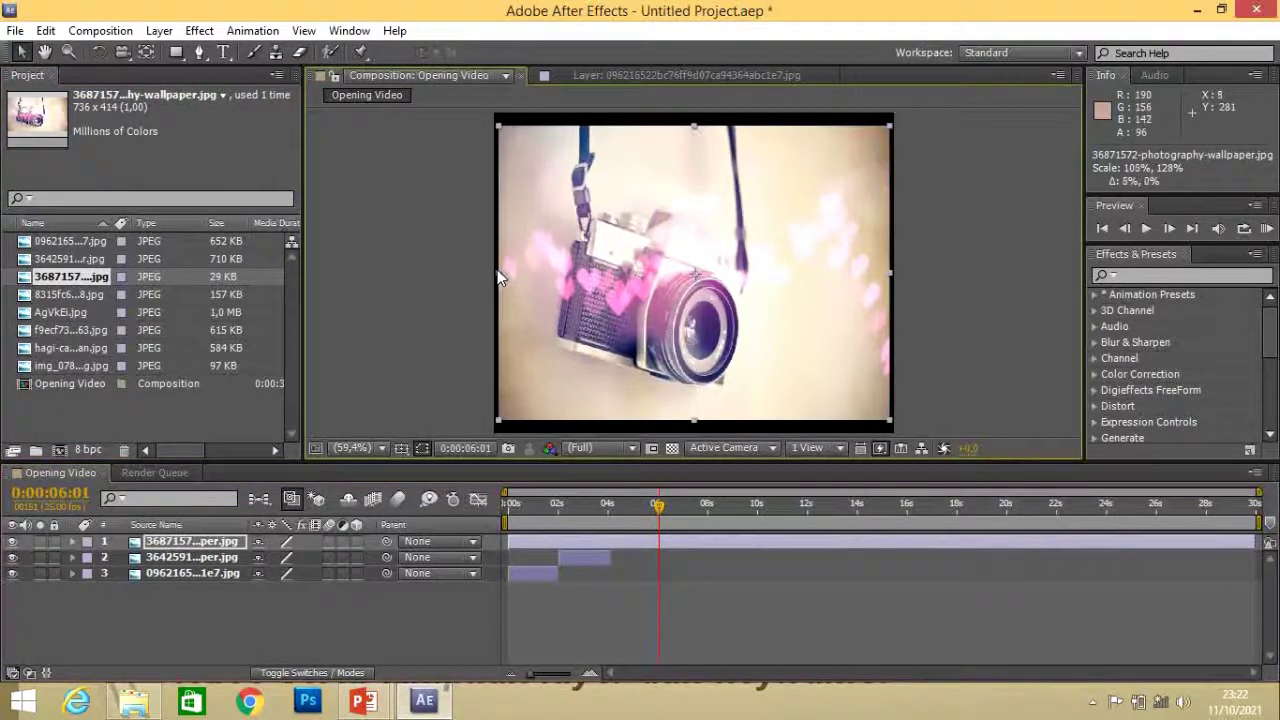
left_click_drag(694, 420, 695, 429)
left_click_drag(678, 366, 677, 364)
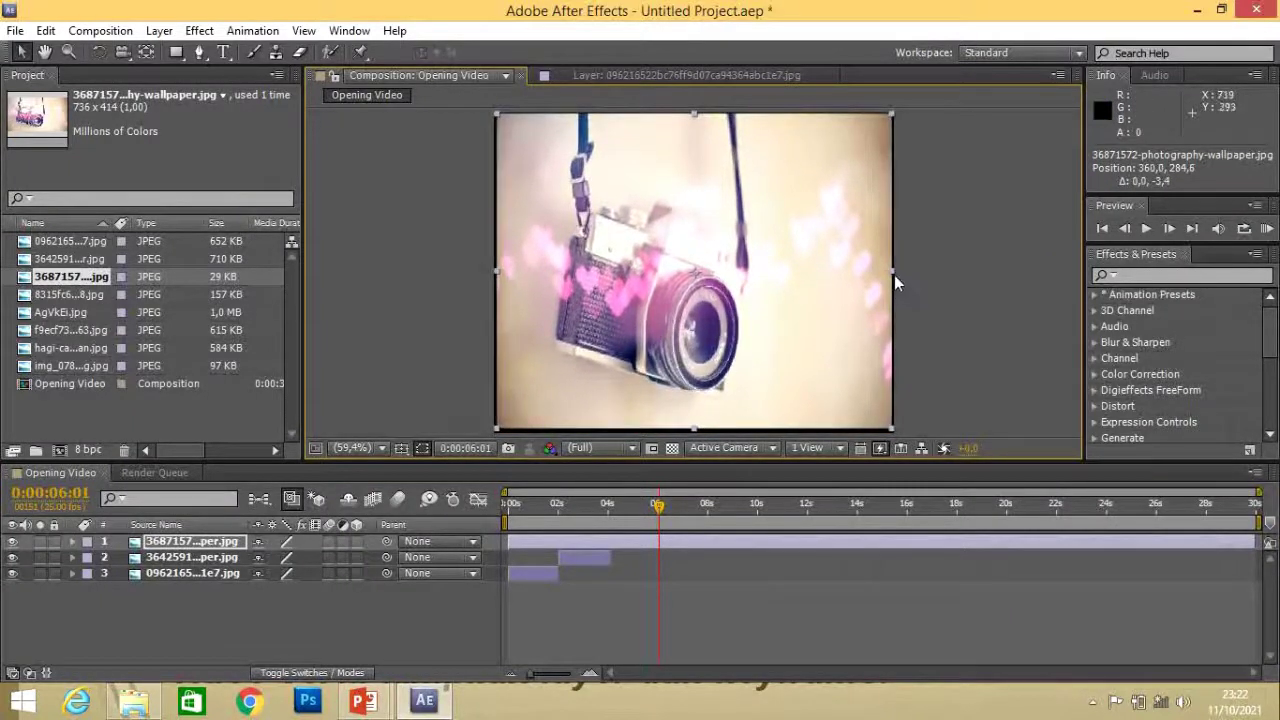
left_click_drag(892, 271, 830, 275)
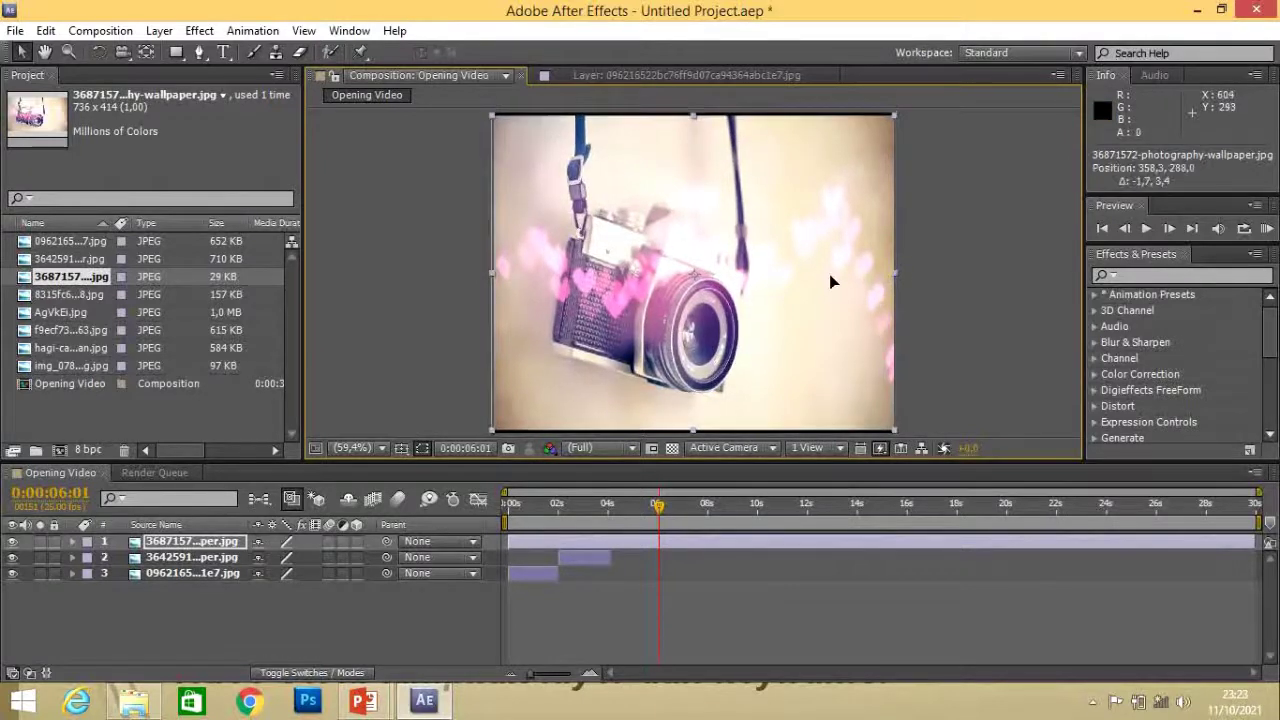
Trim the camera image layer to run from 0:00:04:02 to 0:00:06:02, and preview the sequence from the beginning
left_click(636, 540)
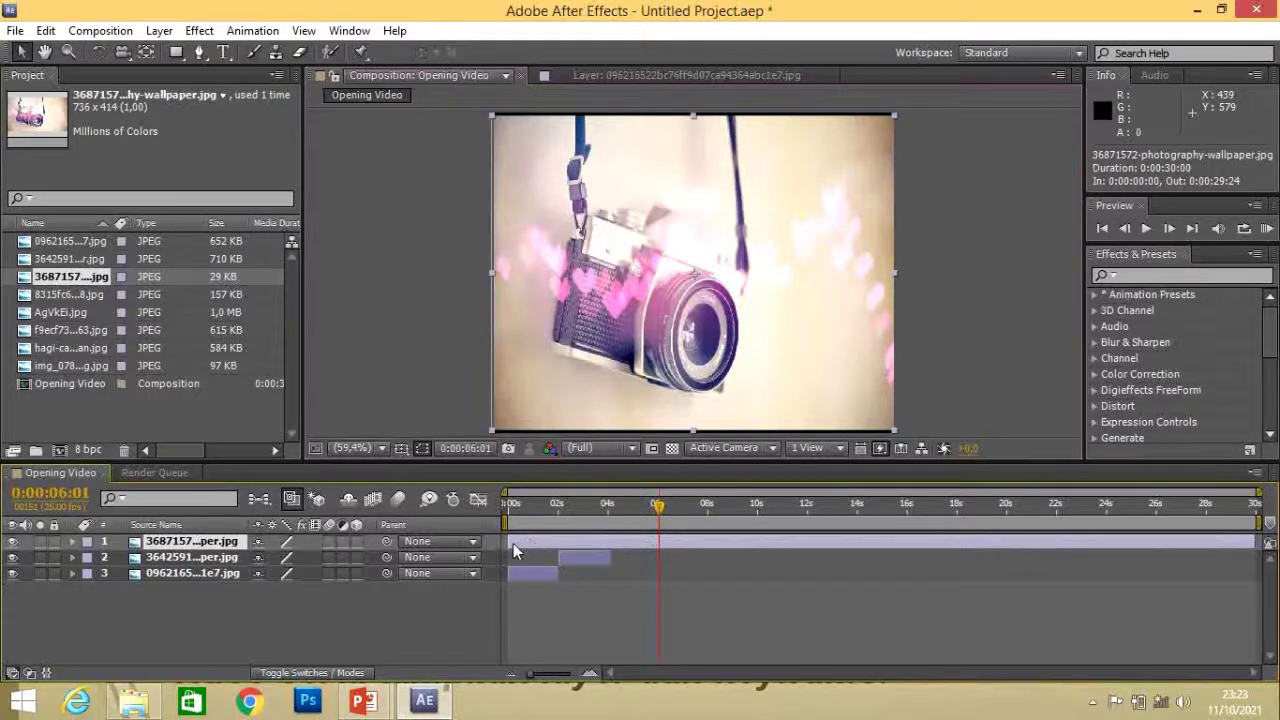
left_click_drag(507, 542, 608, 542)
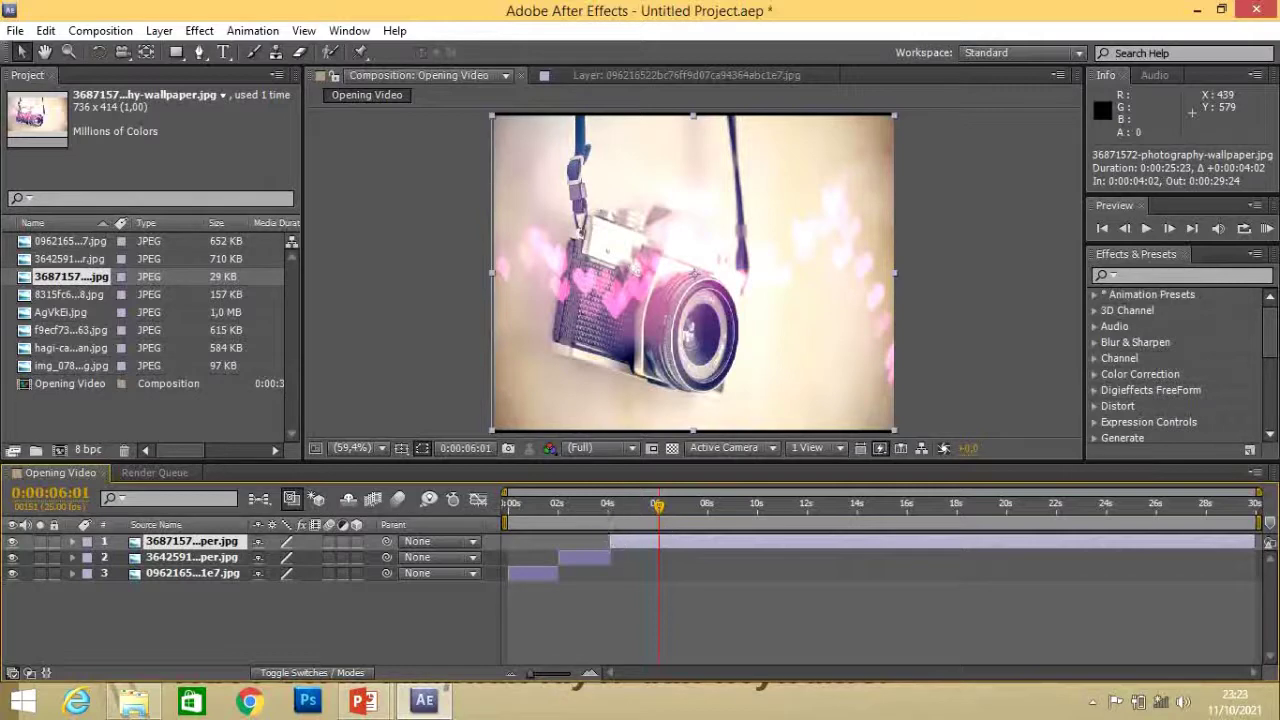
left_click_drag(1255, 541, 508, 505)
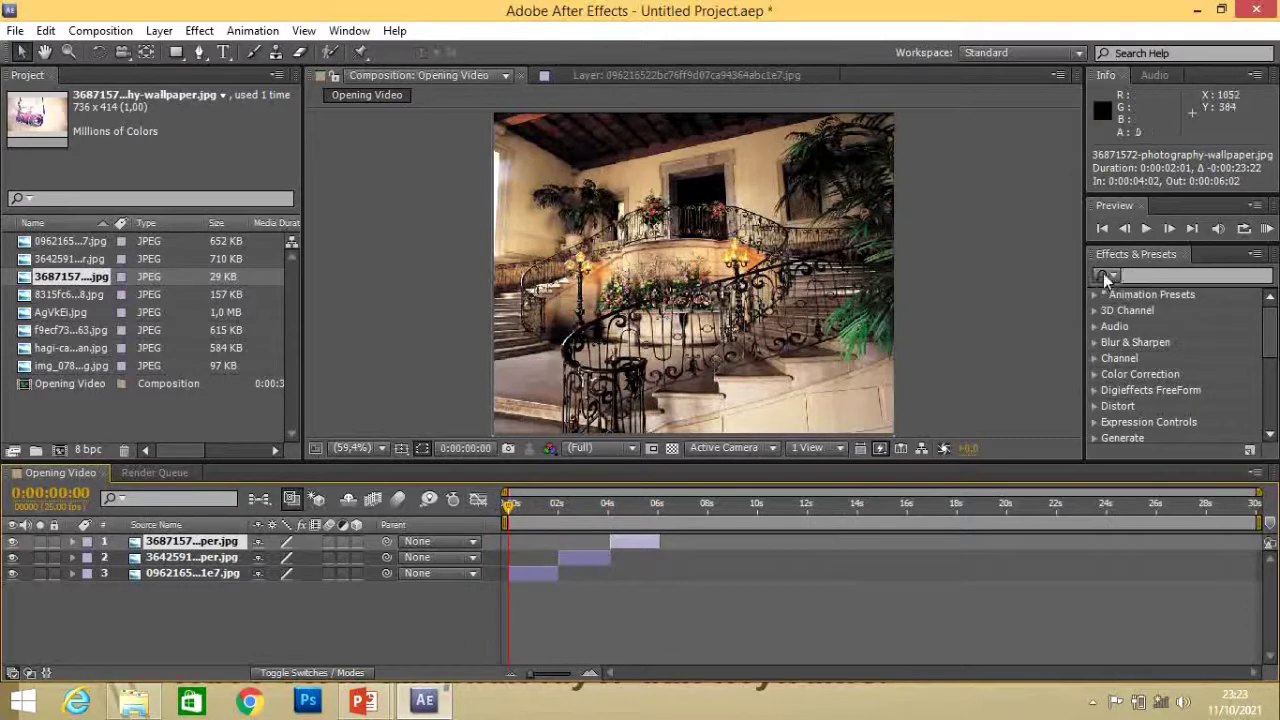
key("space")
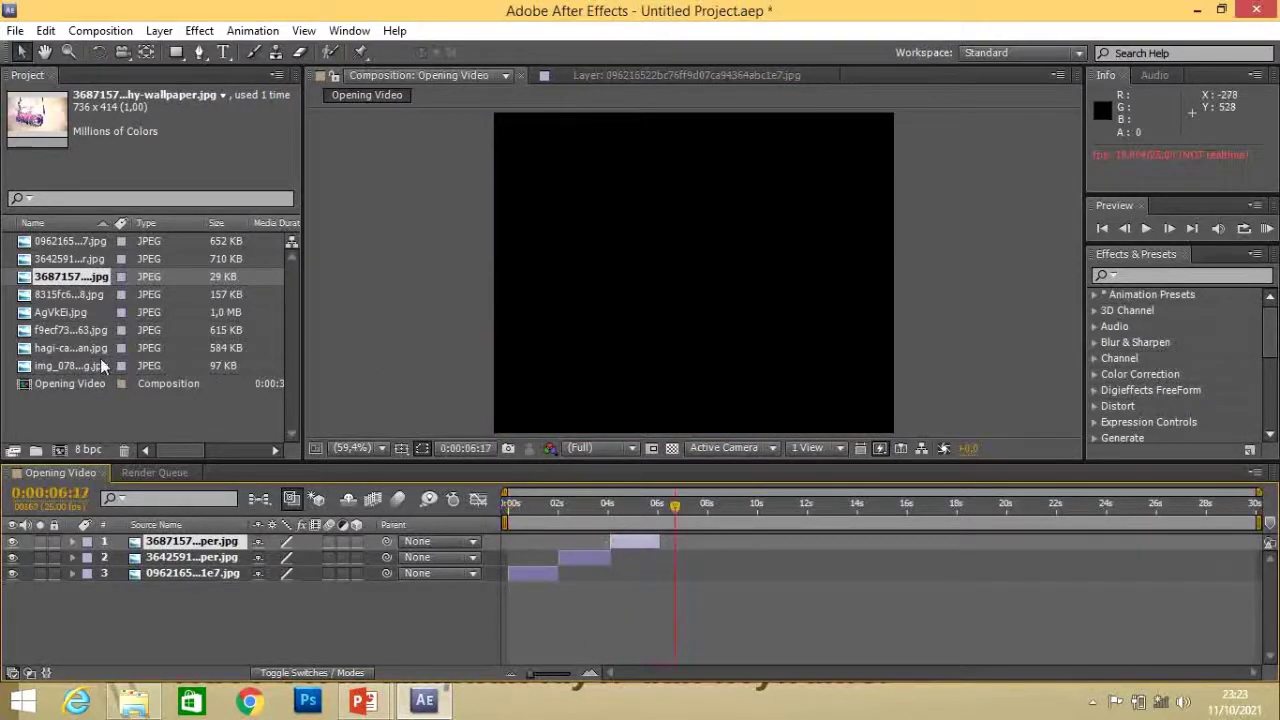
Add the floral 8315fc6 image above the camera layer and scale it to fit the frame, positioned at about 360.4, 293.1
left_click(52, 295)
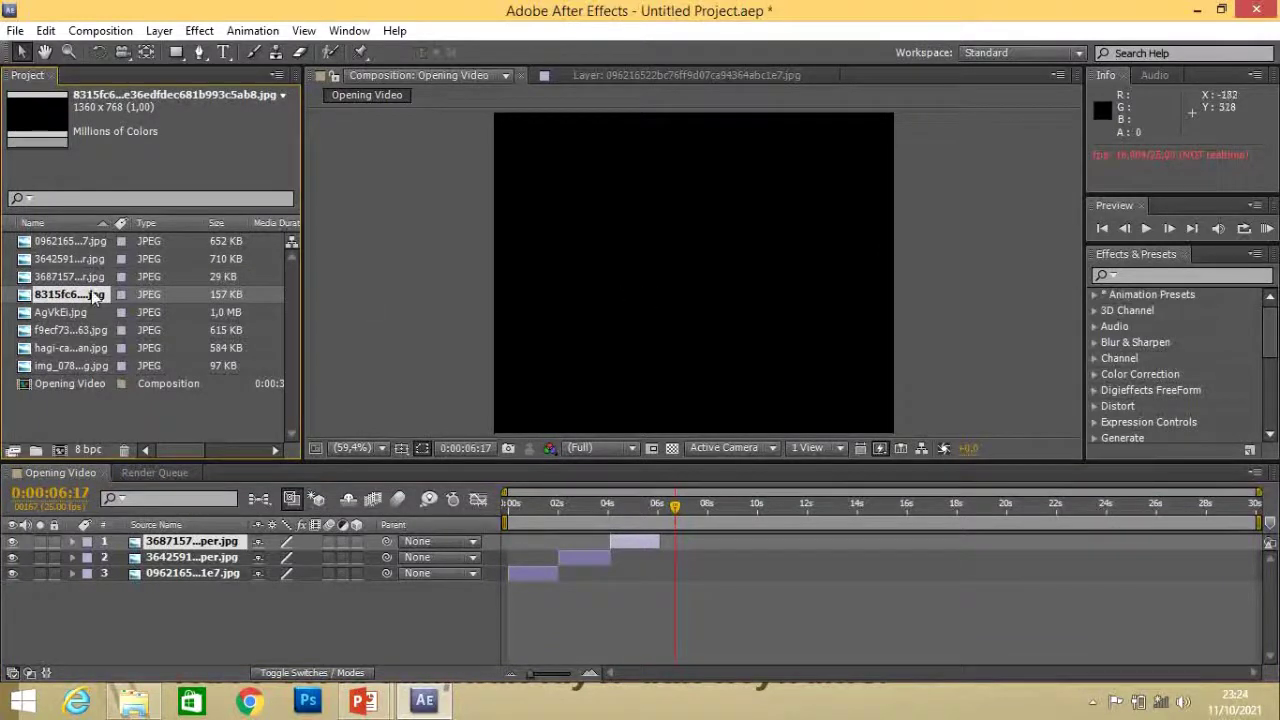
left_click_drag(46, 296, 643, 295)
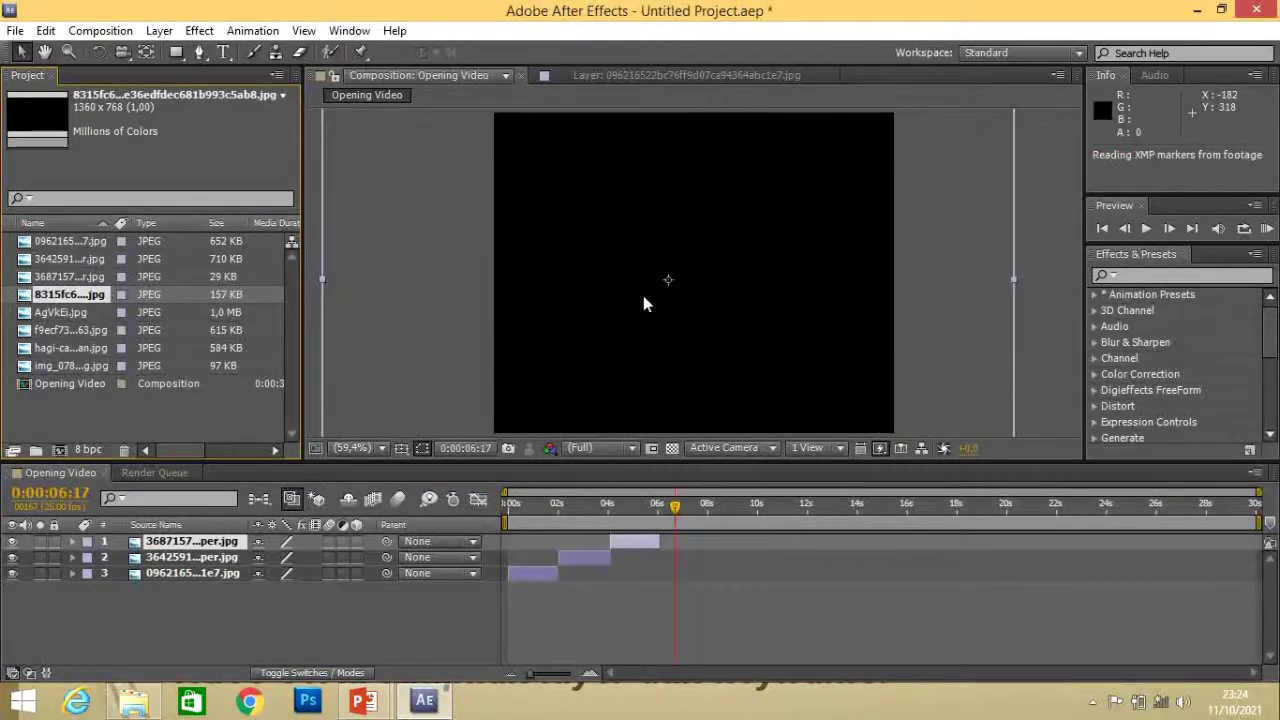
key("ctrl+alt+f")
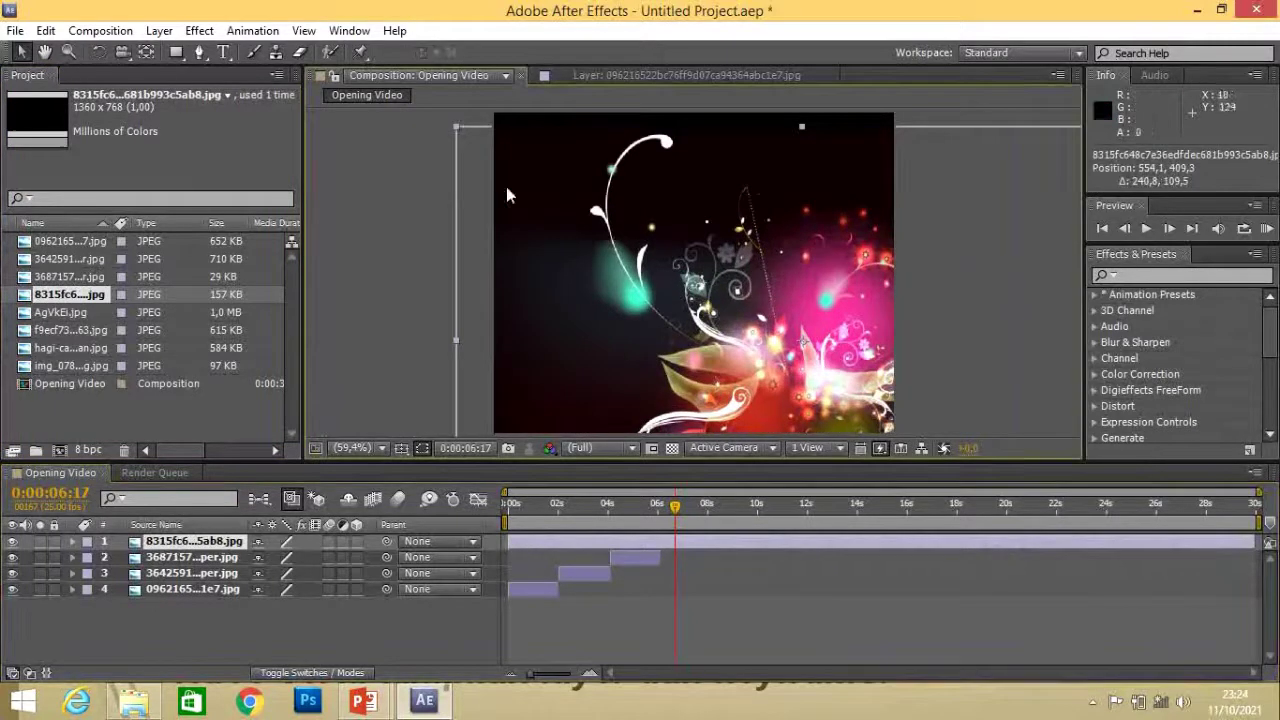
left_click_drag(689, 126, 691, 118)
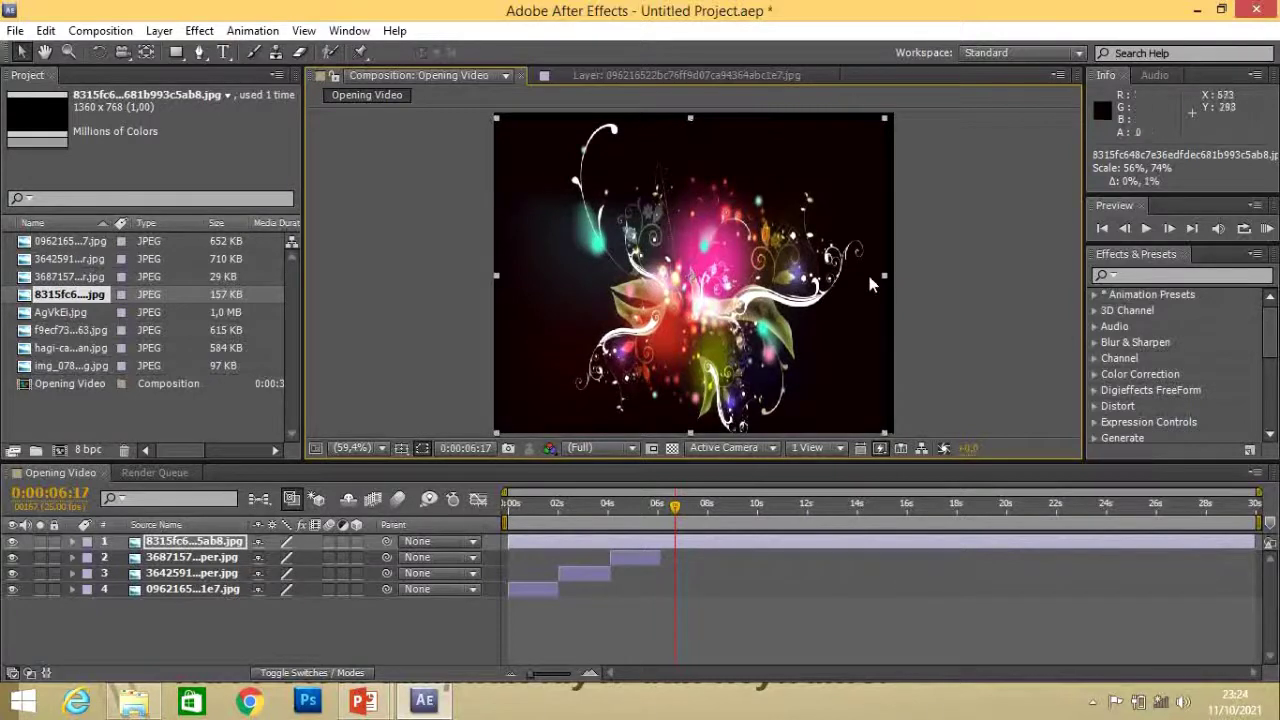
left_click_drag(810, 280, 814, 281)
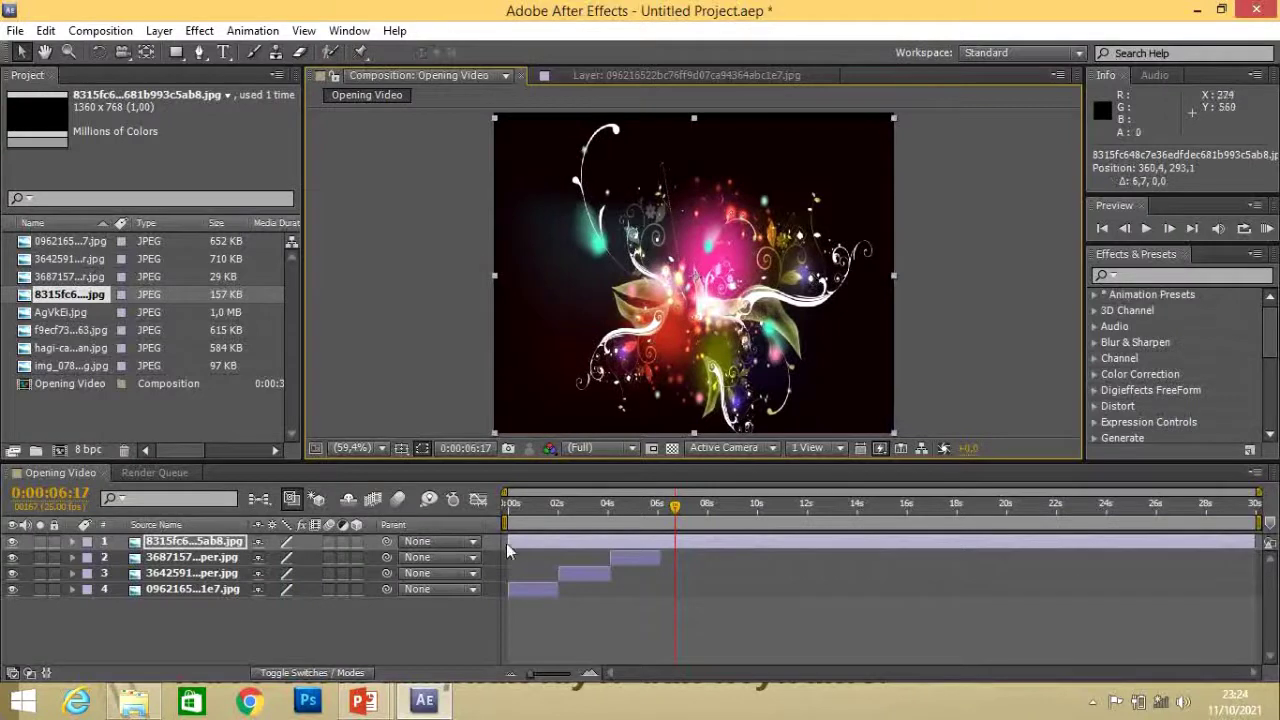
Trim the floral image layer to run from 0:00:06:03 to 0:00:08:03, and deselect it
left_click_drag(507, 541, 659, 537)
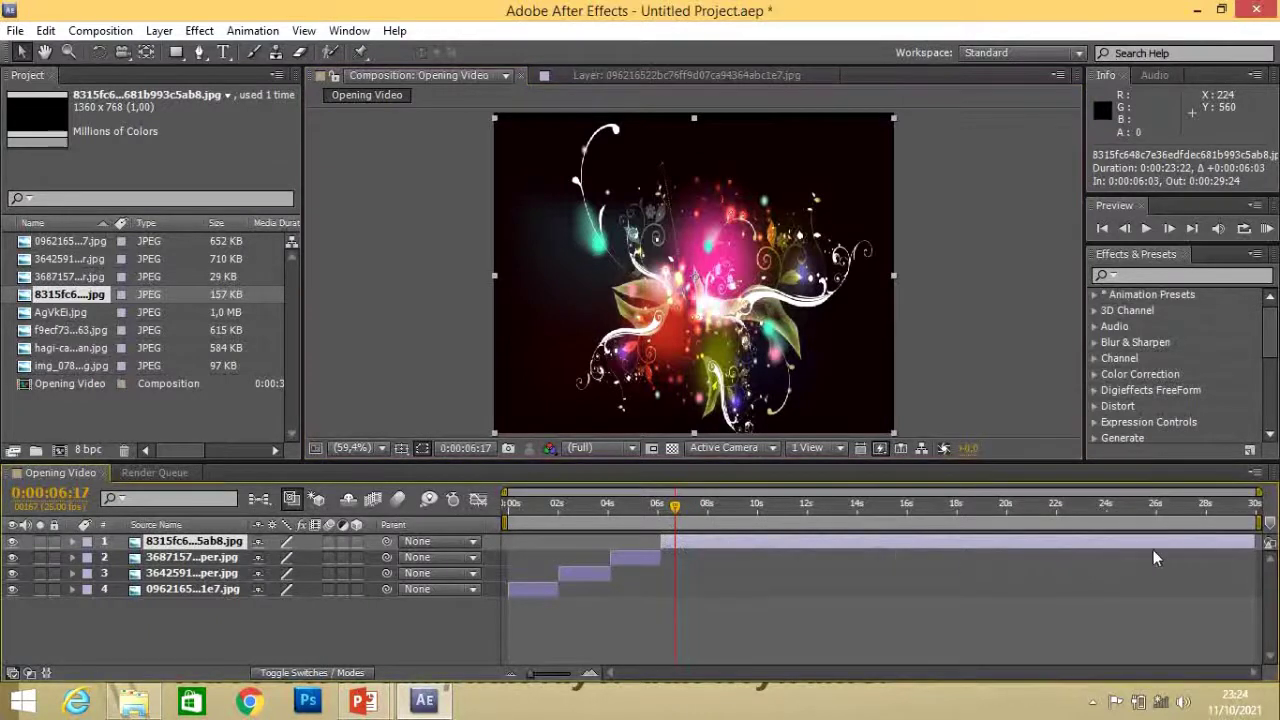
left_click_drag(1255, 541, 707, 527)
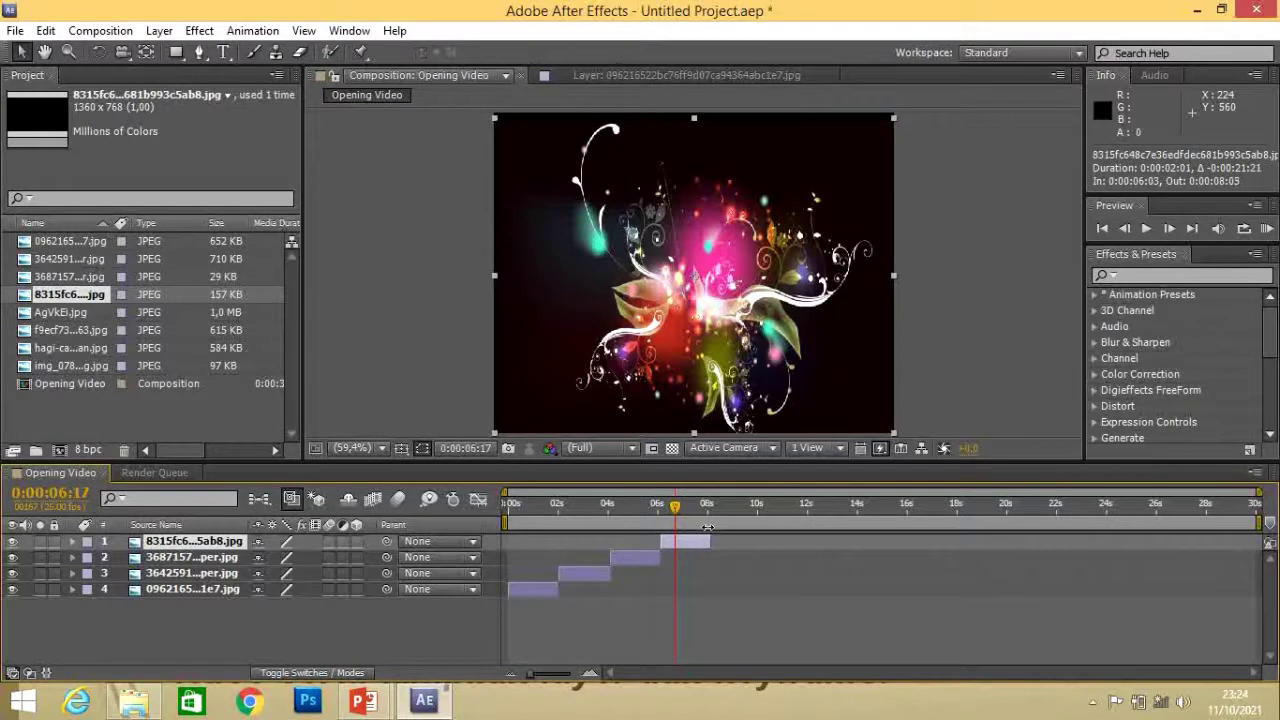
left_click(706, 617)
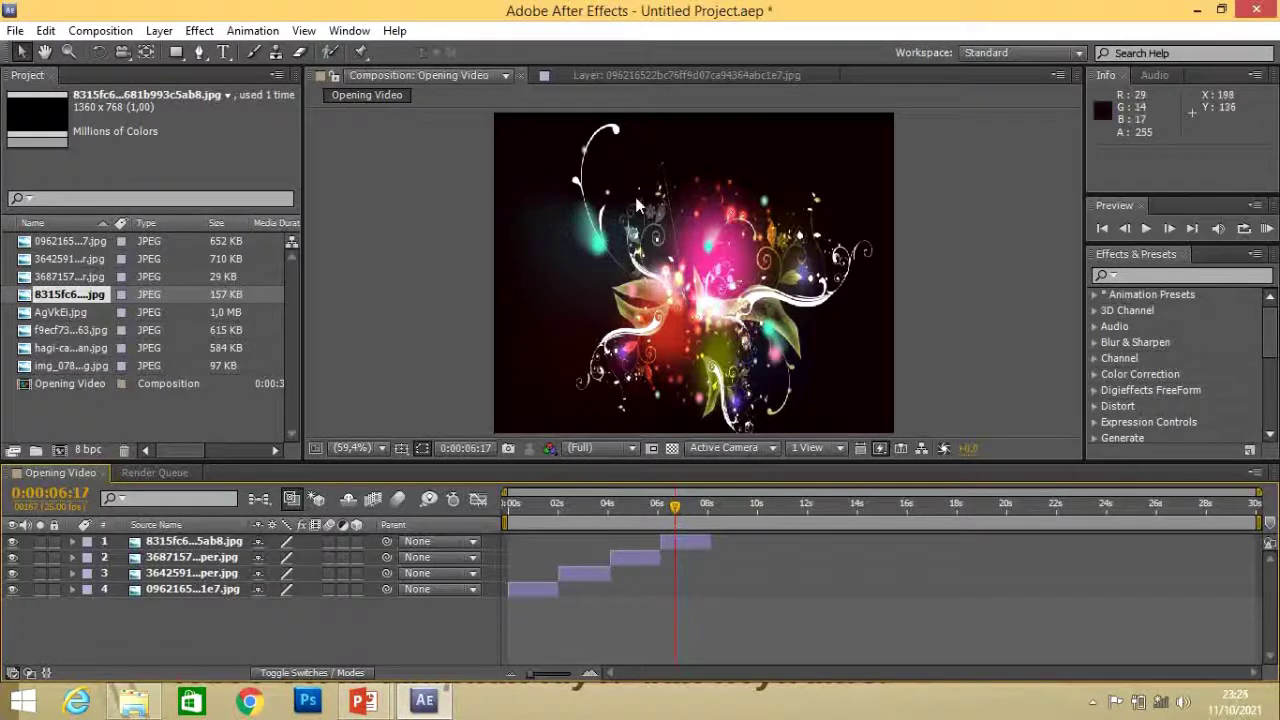
Open the Opening Video composition's settings and set the preset to HDV/HDTV 720 25, checking its effect on the frame
left_click(102, 32)
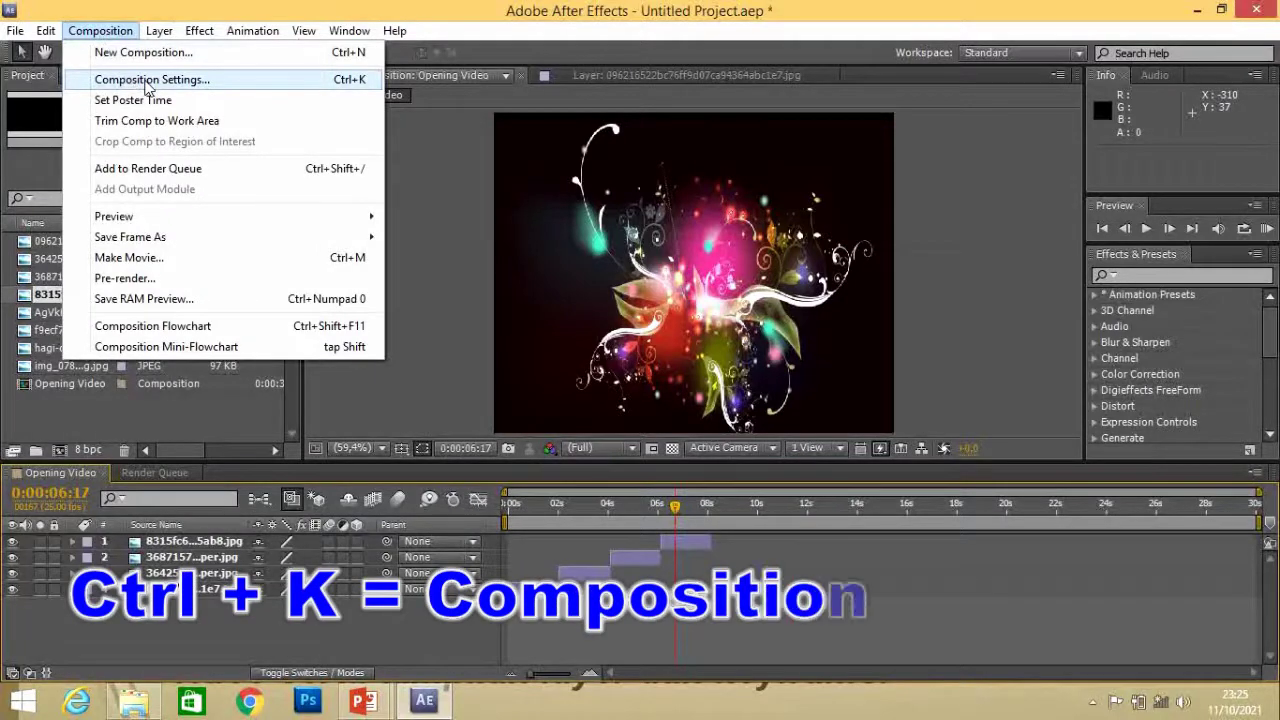
left_click(326, 83)
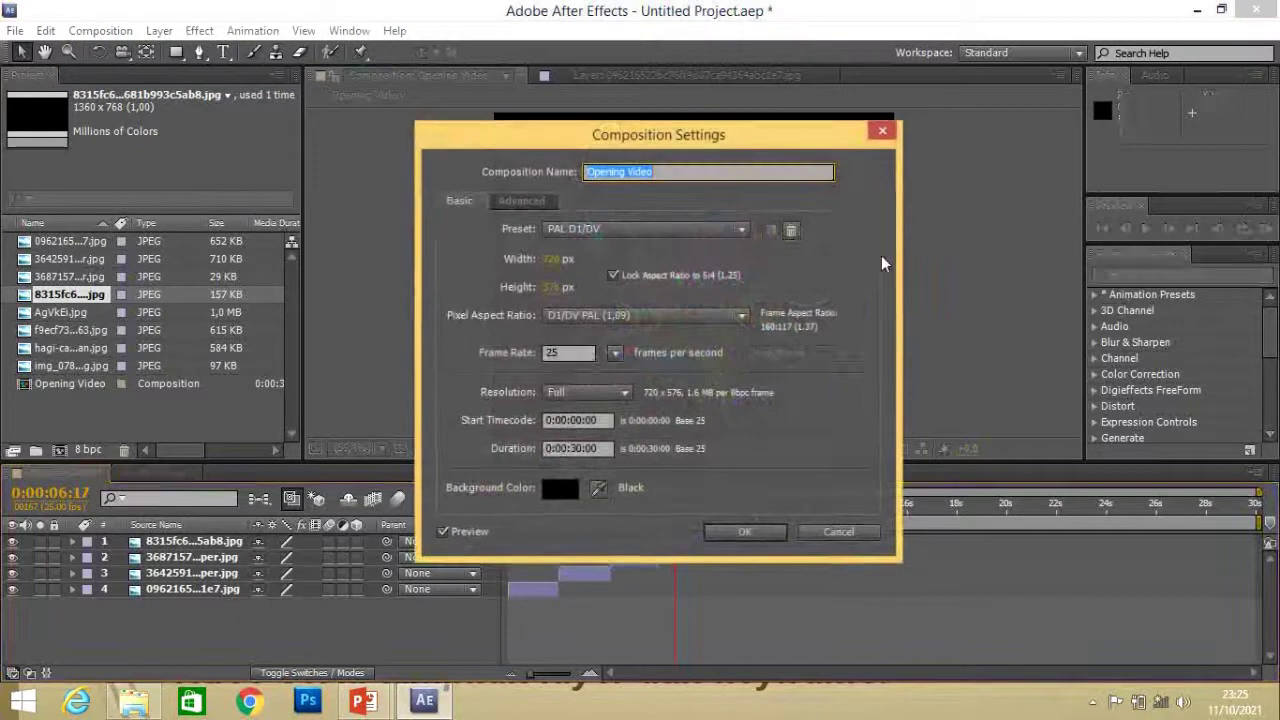
left_click(660, 174)
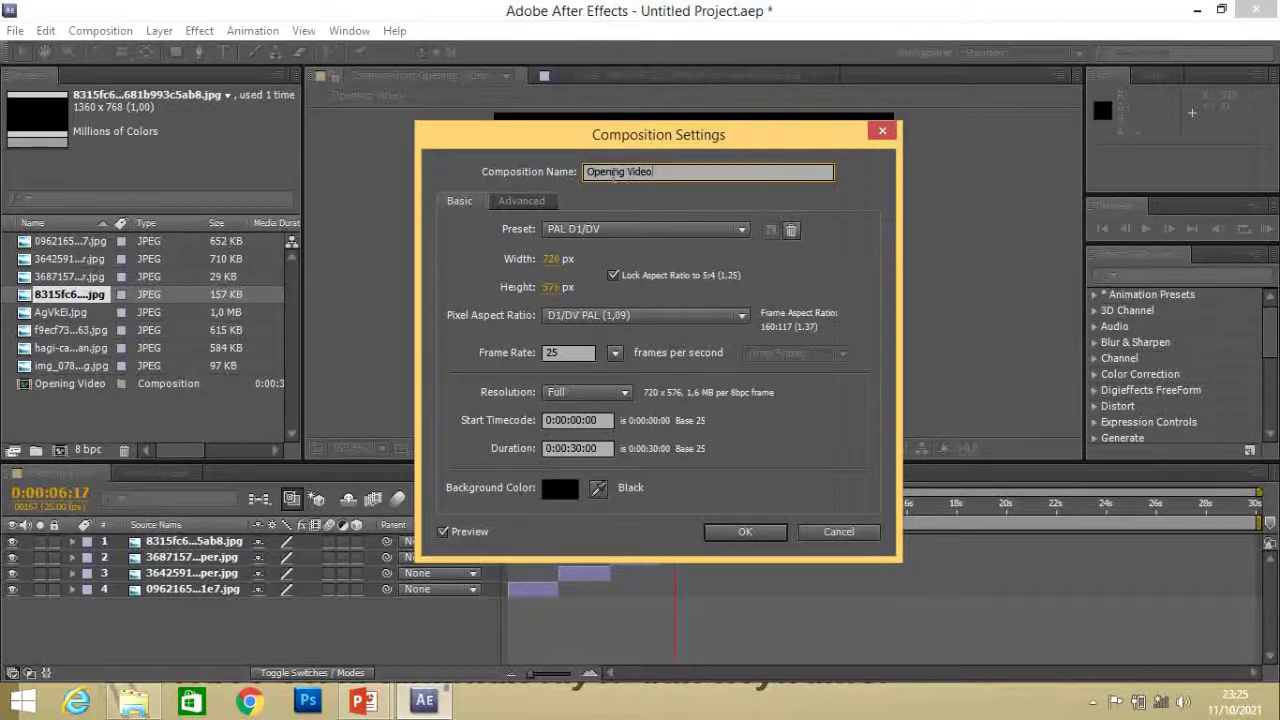
left_click(655, 234)
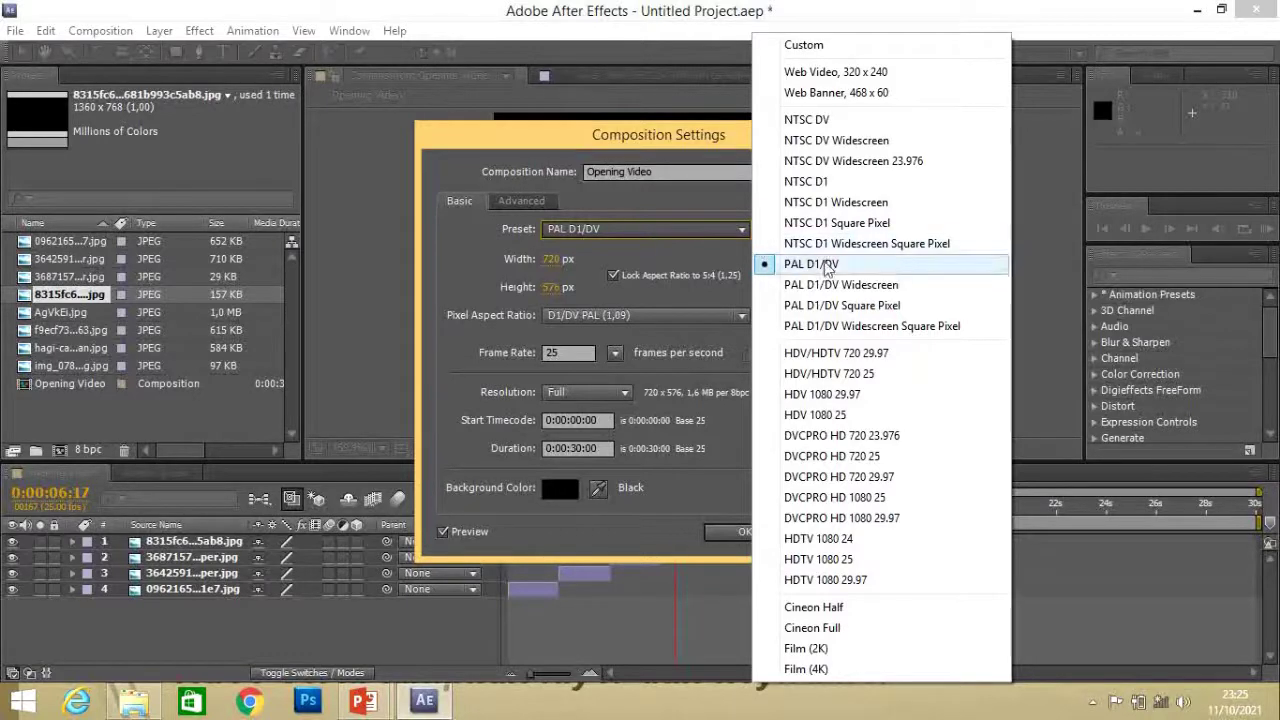
left_click(848, 376)
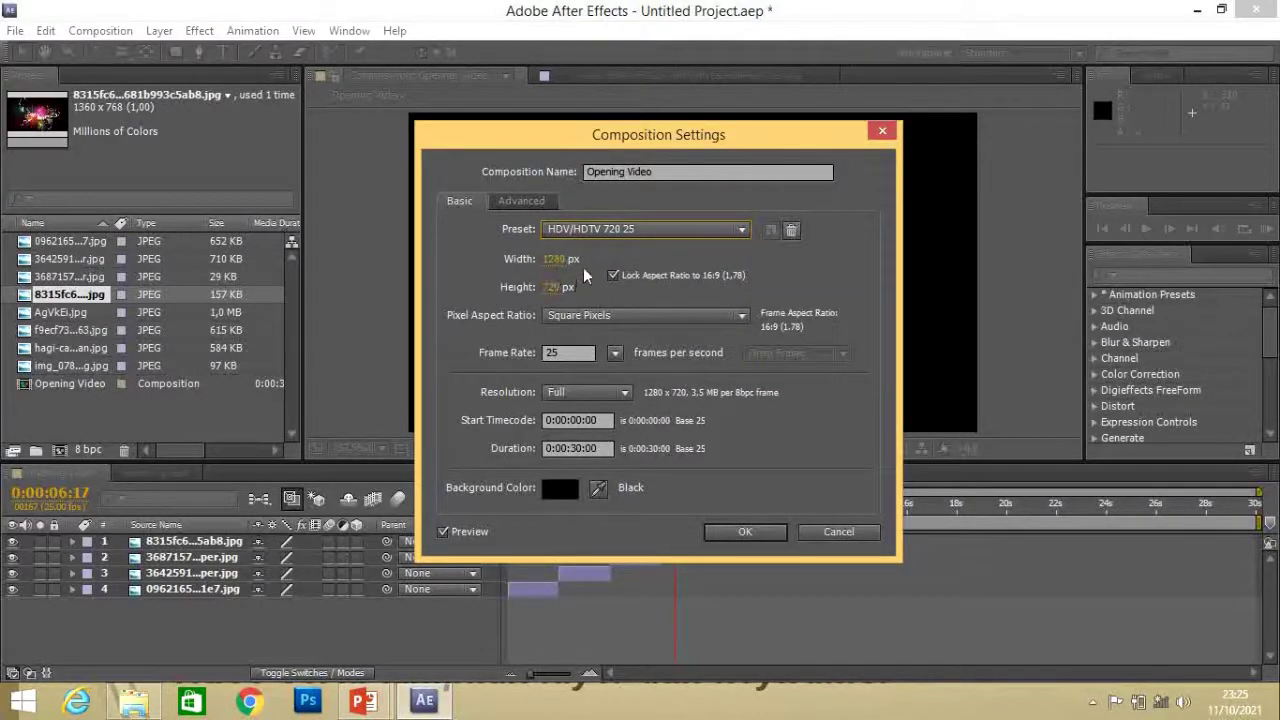
left_click_drag(748, 146, 1057, 175)
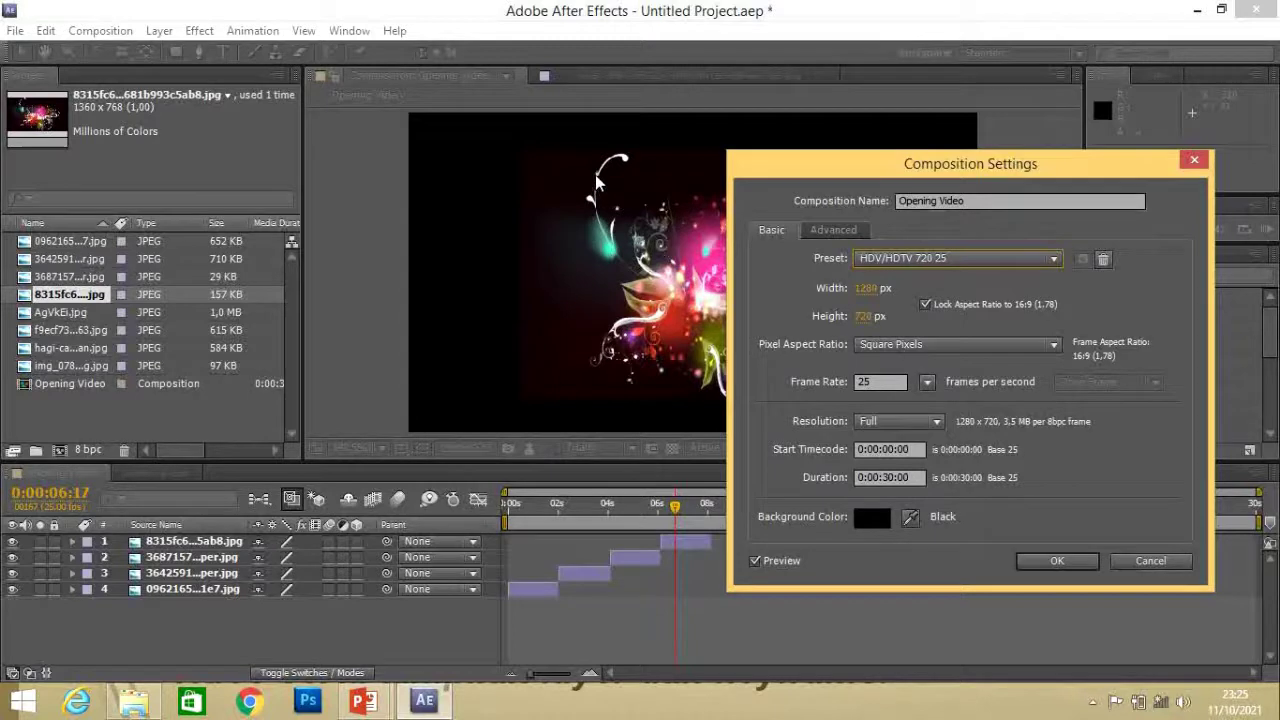
left_click_drag(826, 166, 558, 155)
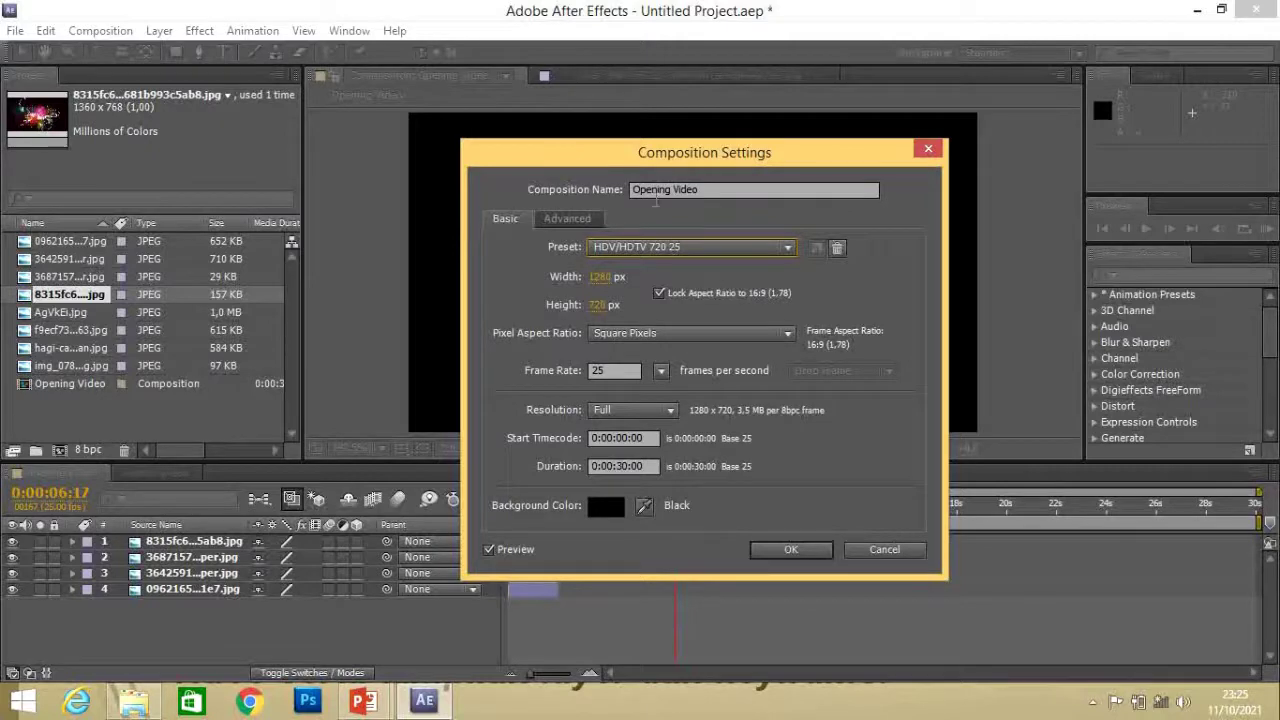
Compare the PAL D1/DV preset with HDV/HDTV 720 25, and apply HDV/HDTV 720 25 to the Opening Video composition
left_click(677, 247)
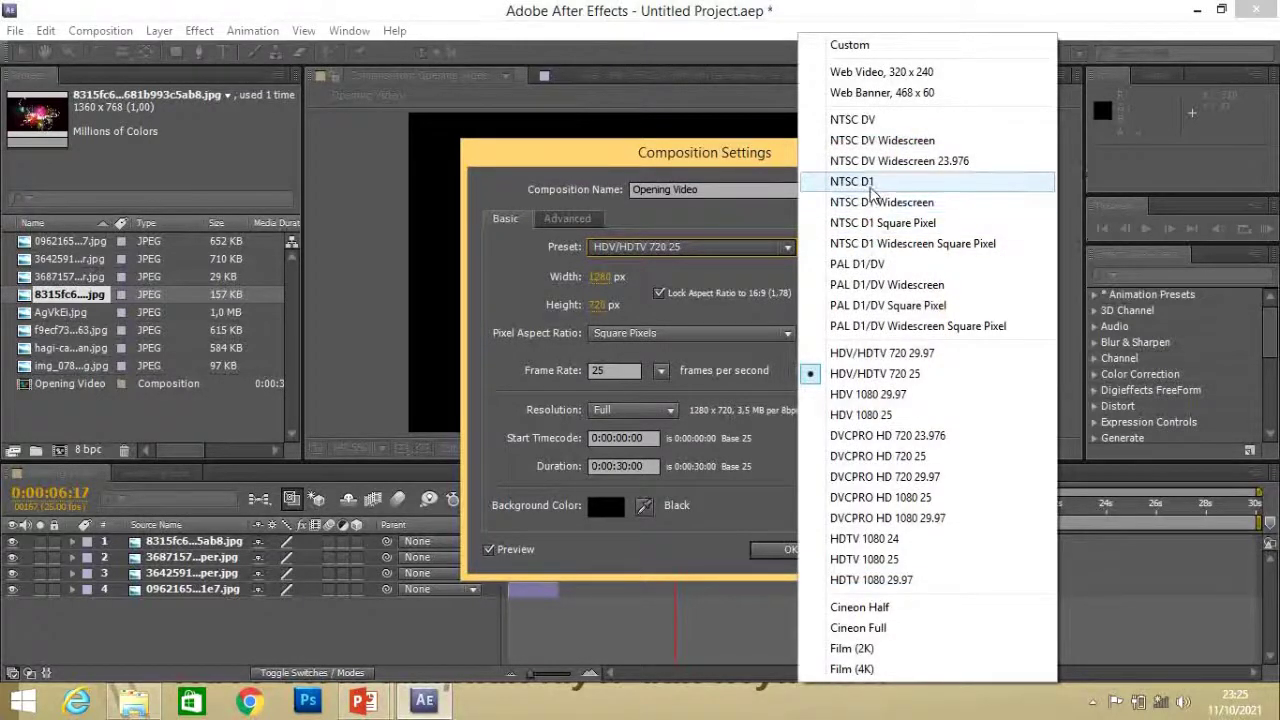
left_click(868, 264)
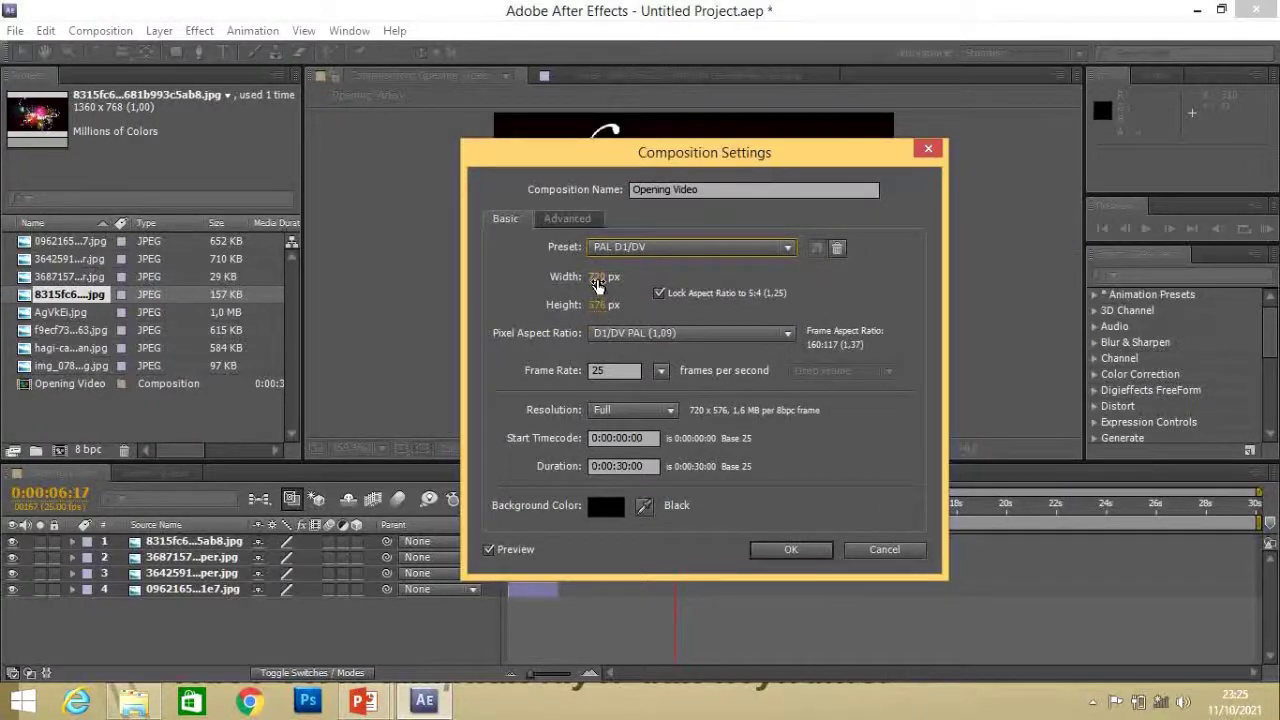
left_click(787, 246)
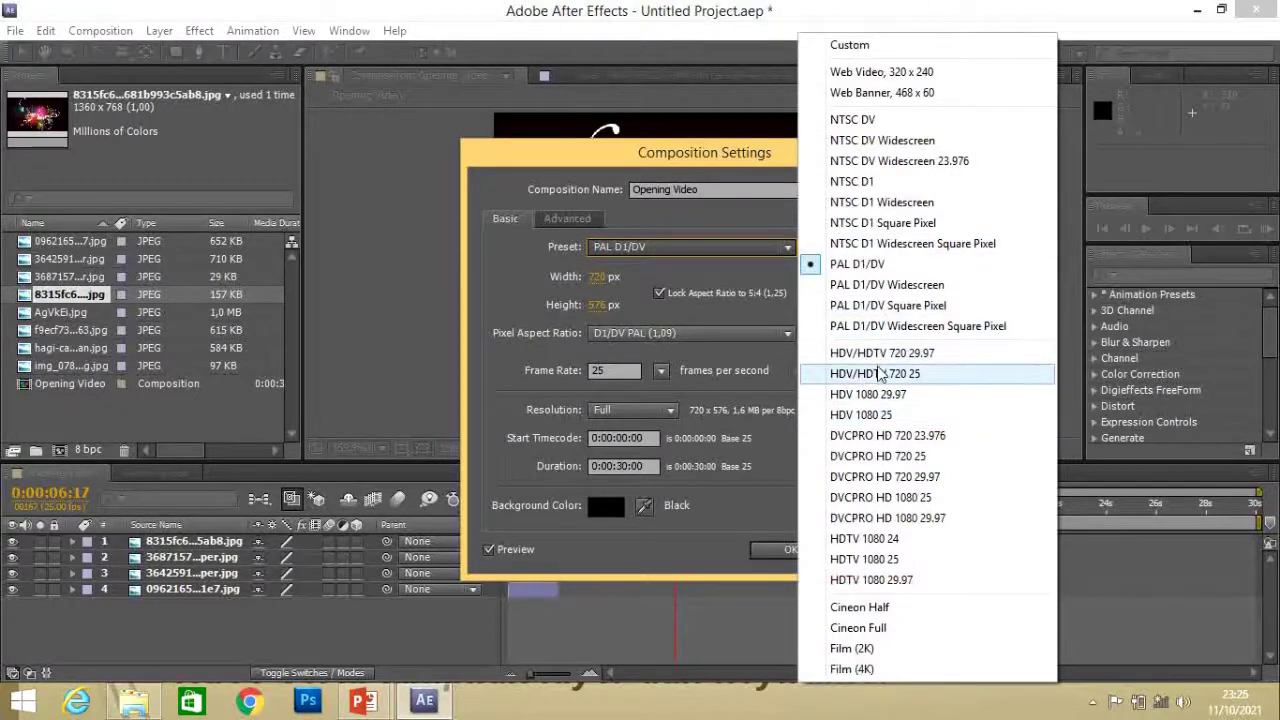
left_click(879, 373)
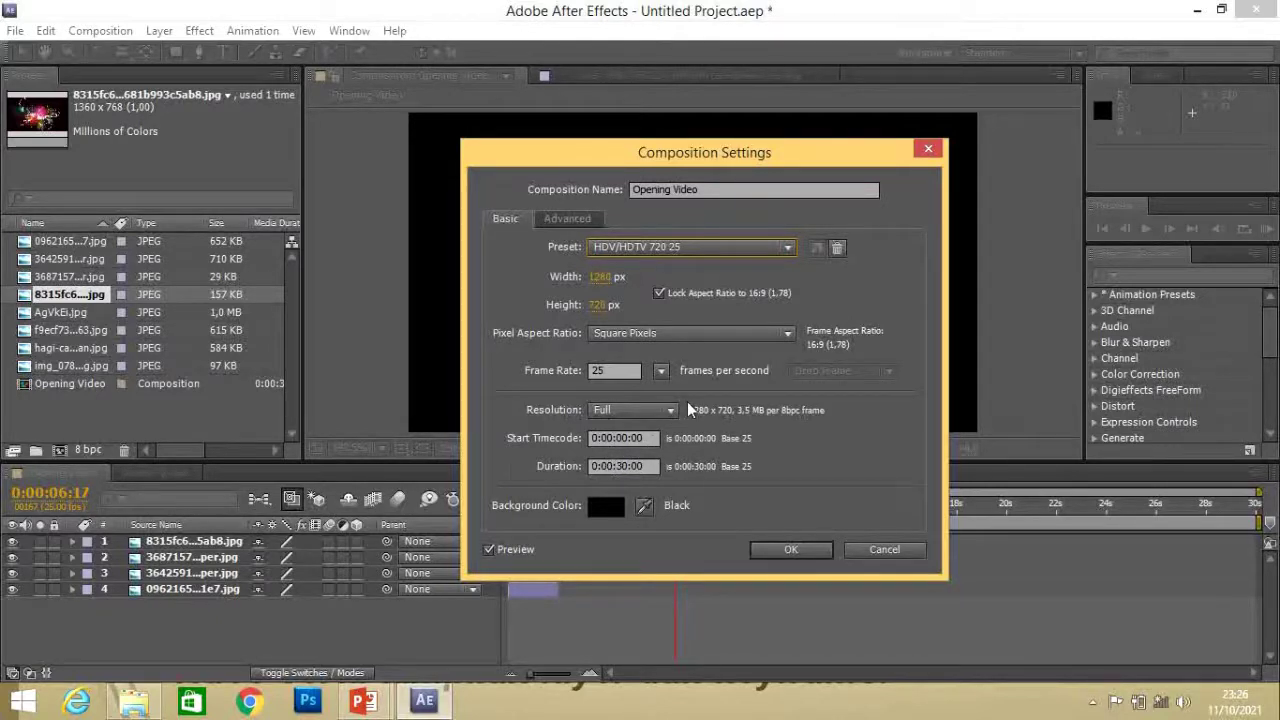
left_click(790, 549)
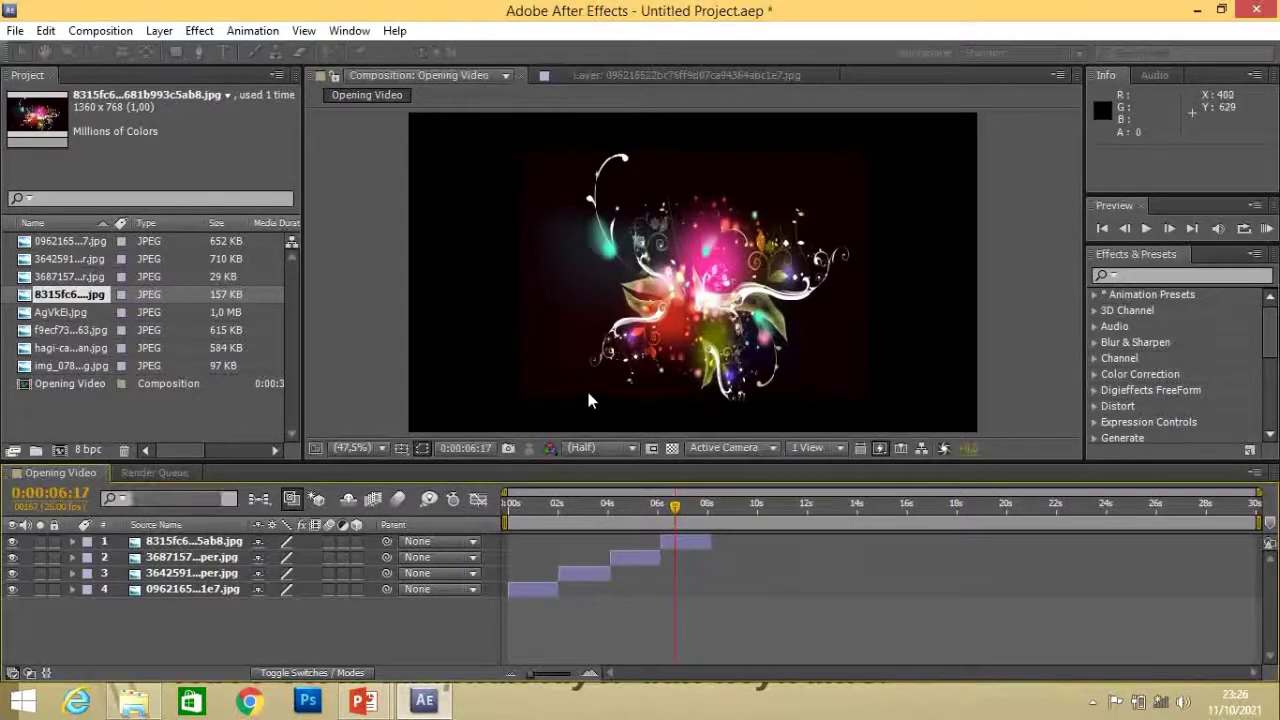
Examine the name, preset list and duration settings offered for a new composition, and close them without creating one
key("alt+c")
left_click(400, 285)
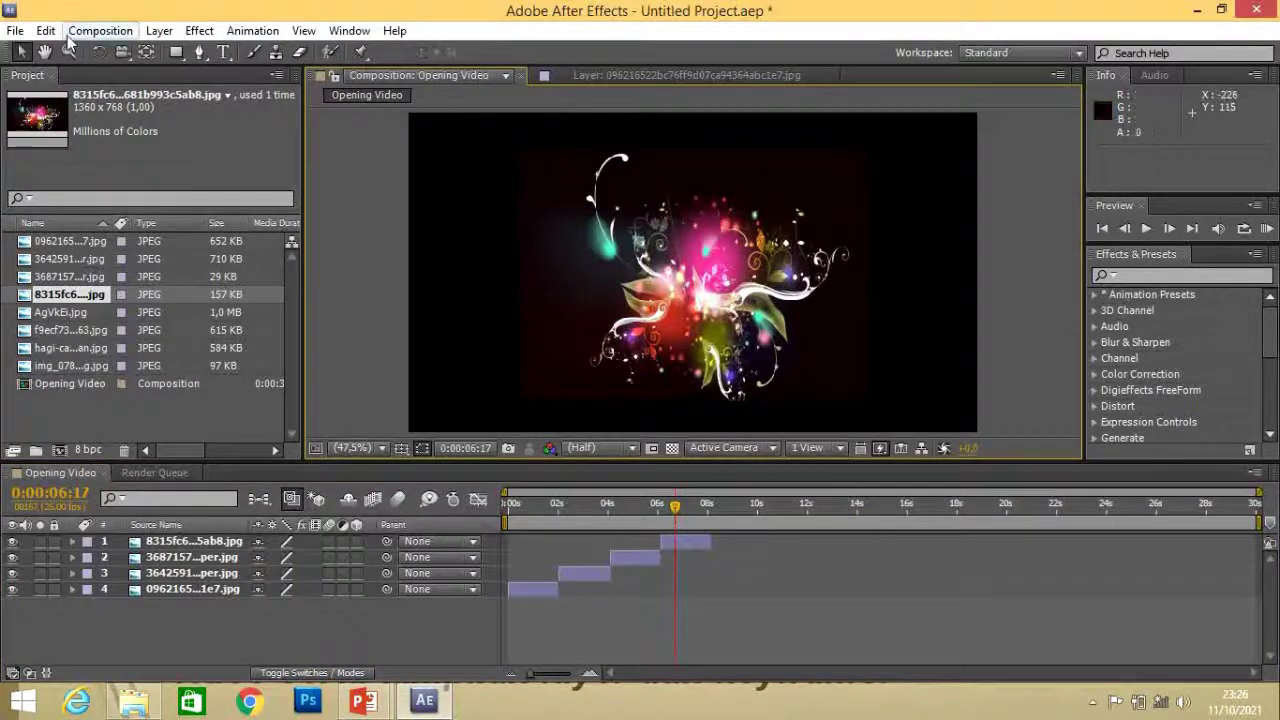
left_click(113, 32)
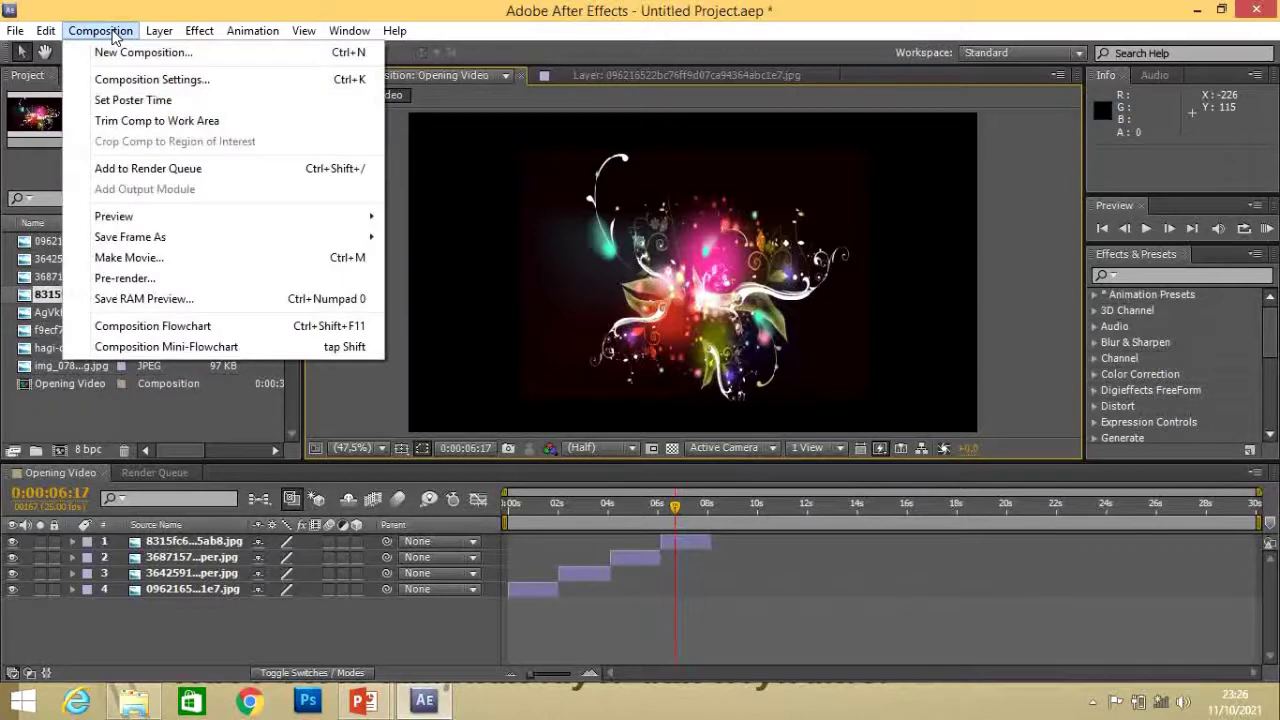
left_click(159, 60)
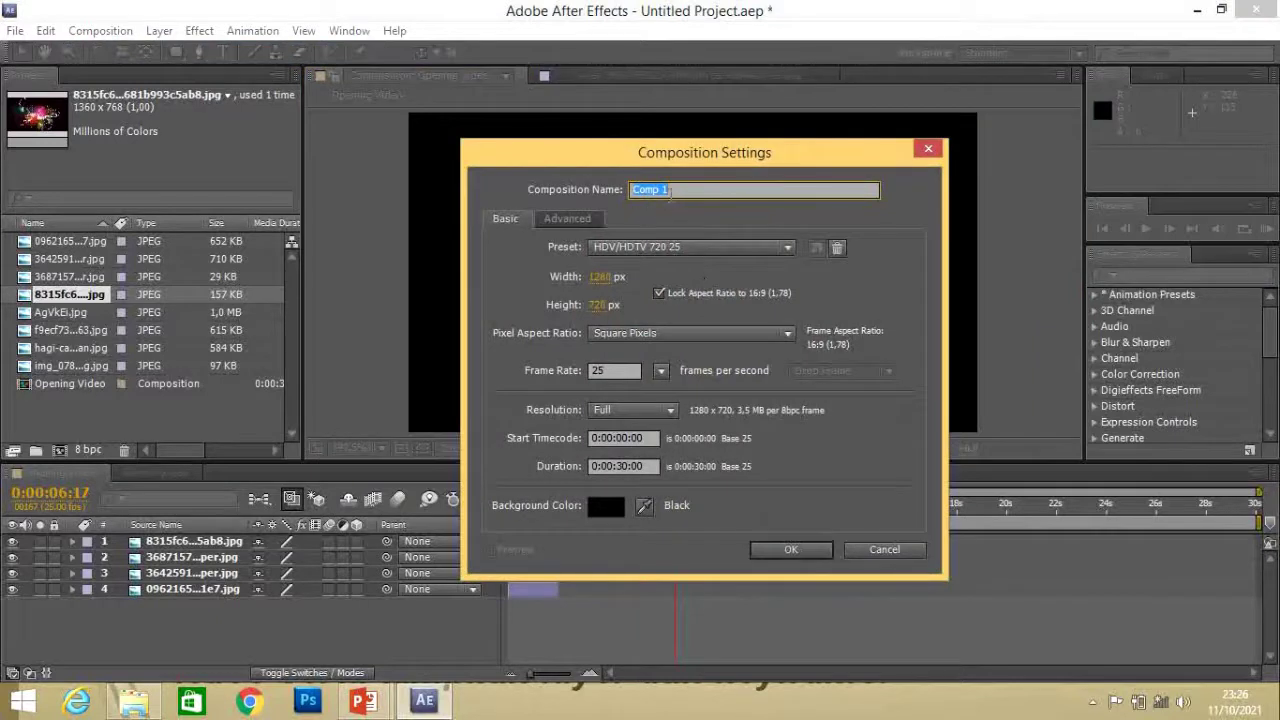
left_click(698, 187)
left_click(643, 247)
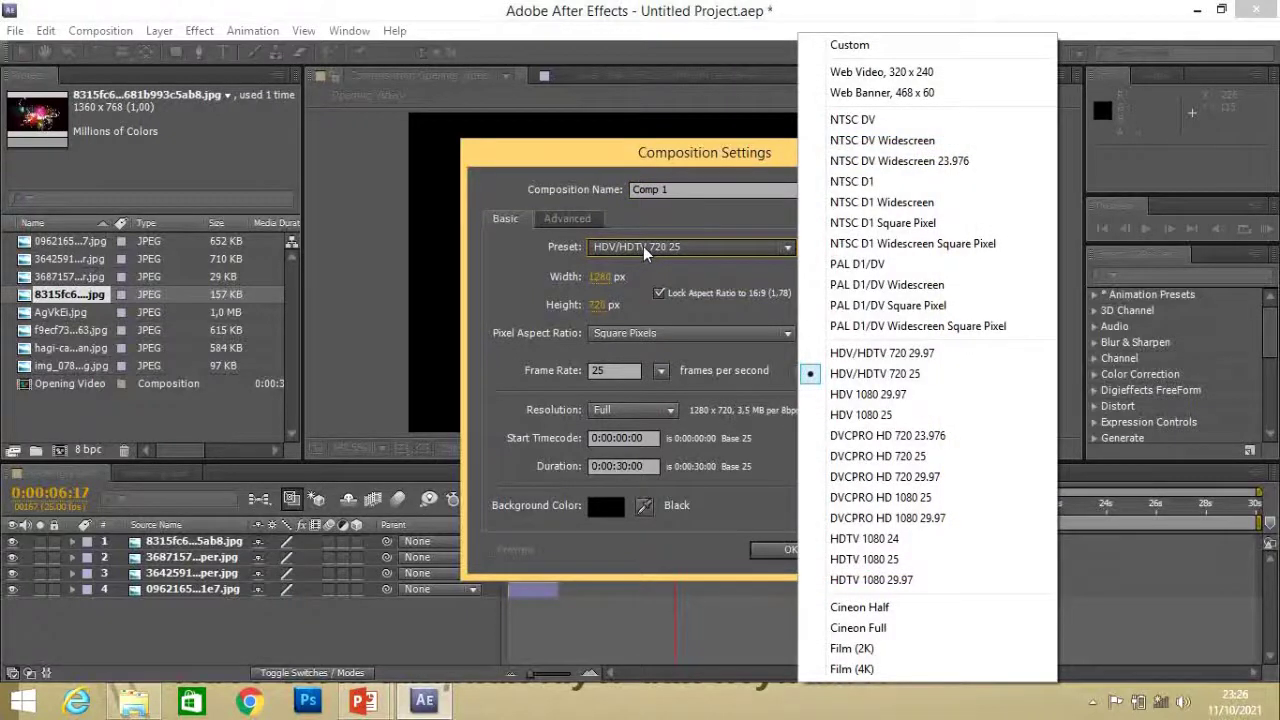
left_click(498, 296)
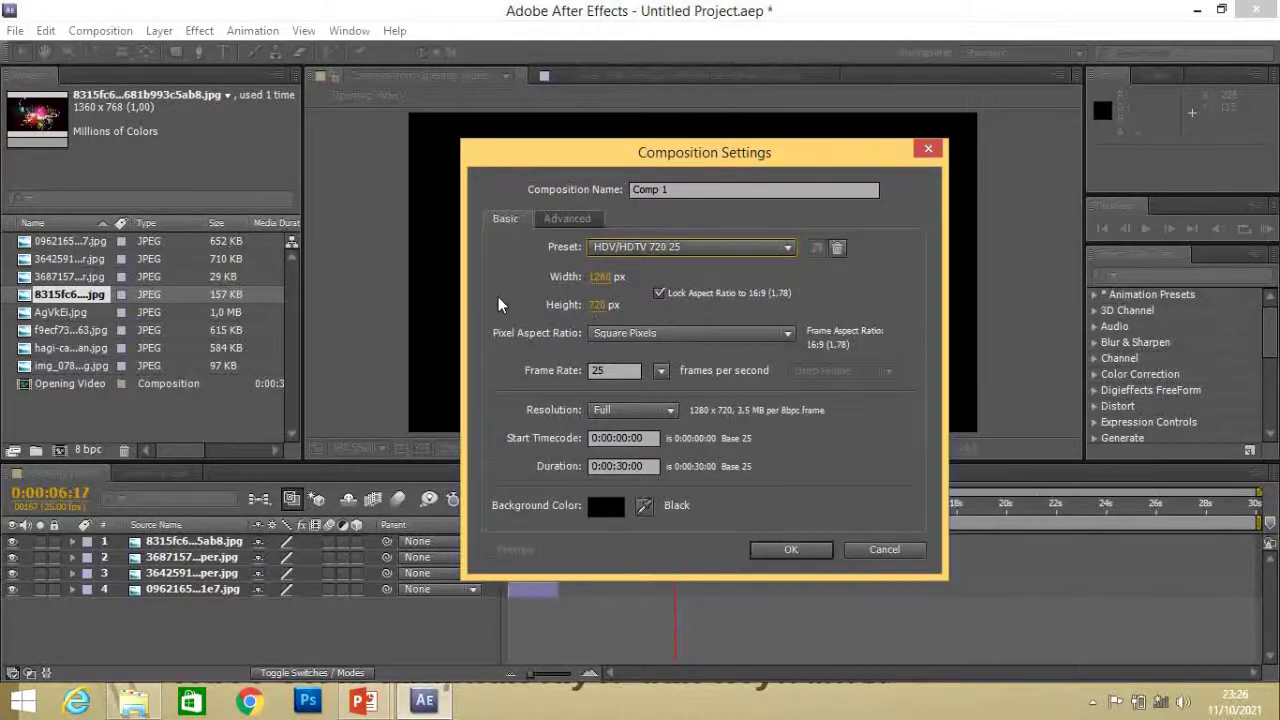
left_click(627, 466)
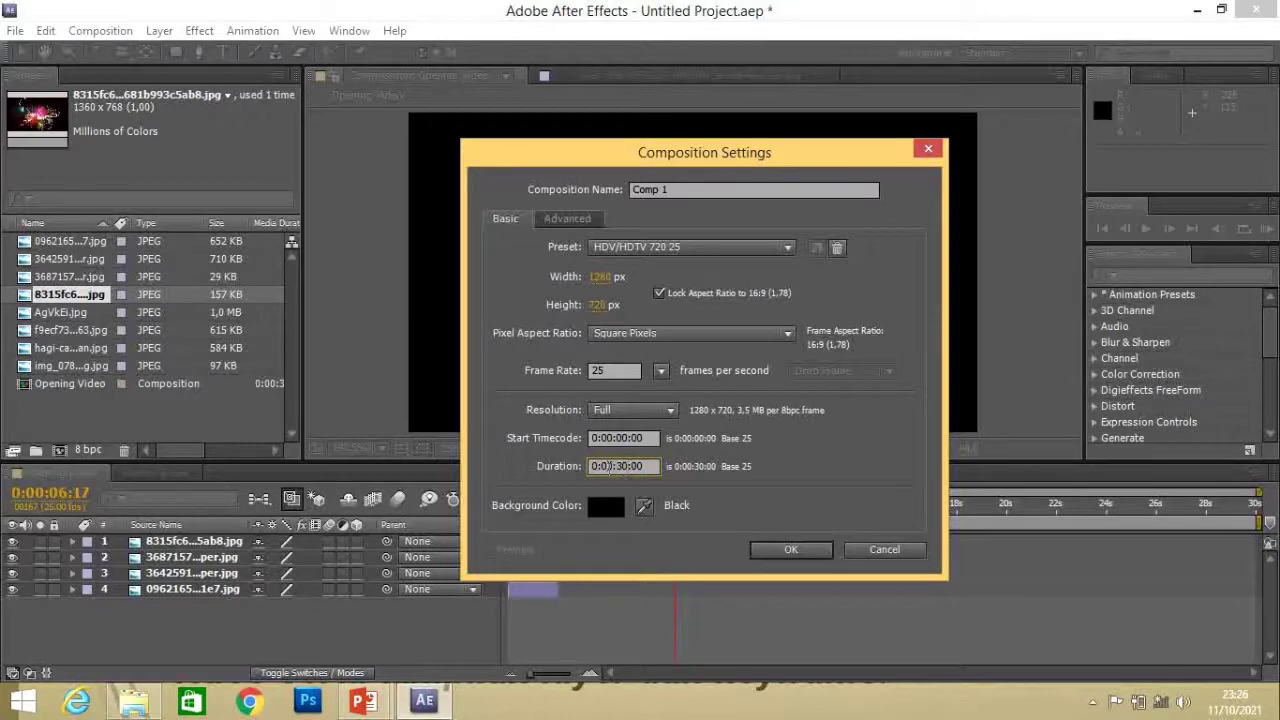
left_click(878, 549)
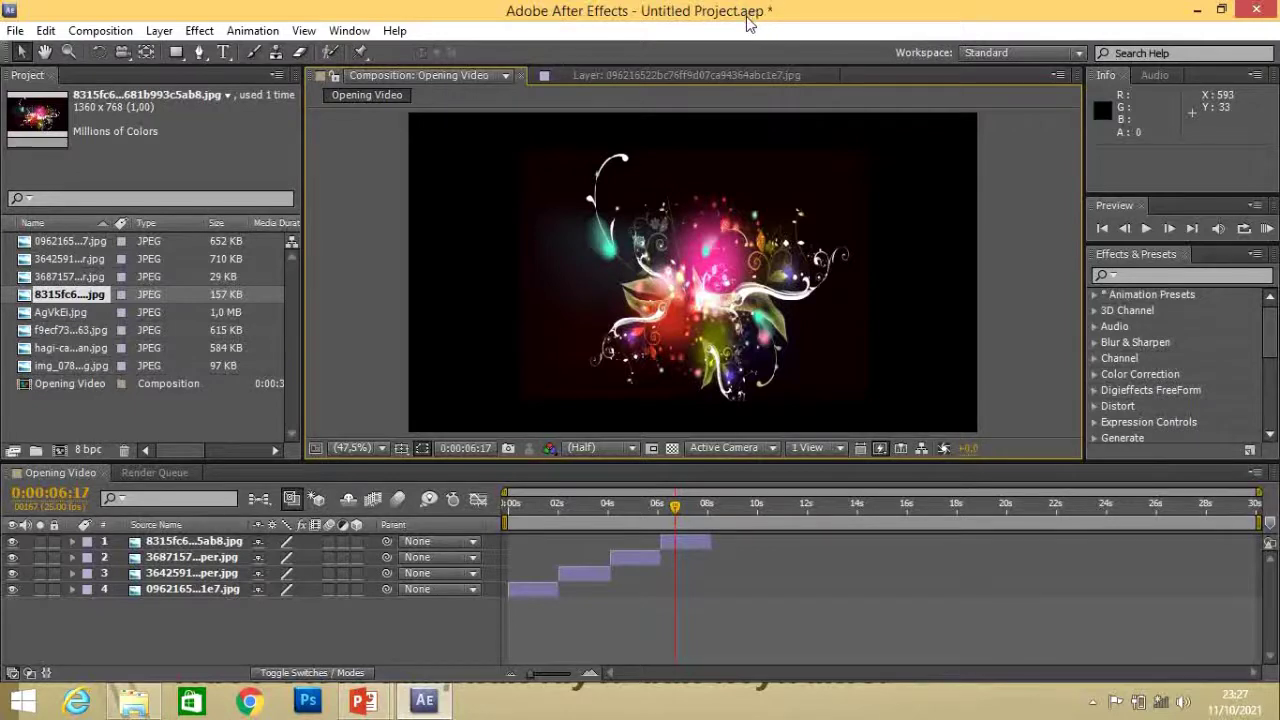
Add the Opening Video composition to the render queue and set its output module format to MPEG4
left_click(124, 38)
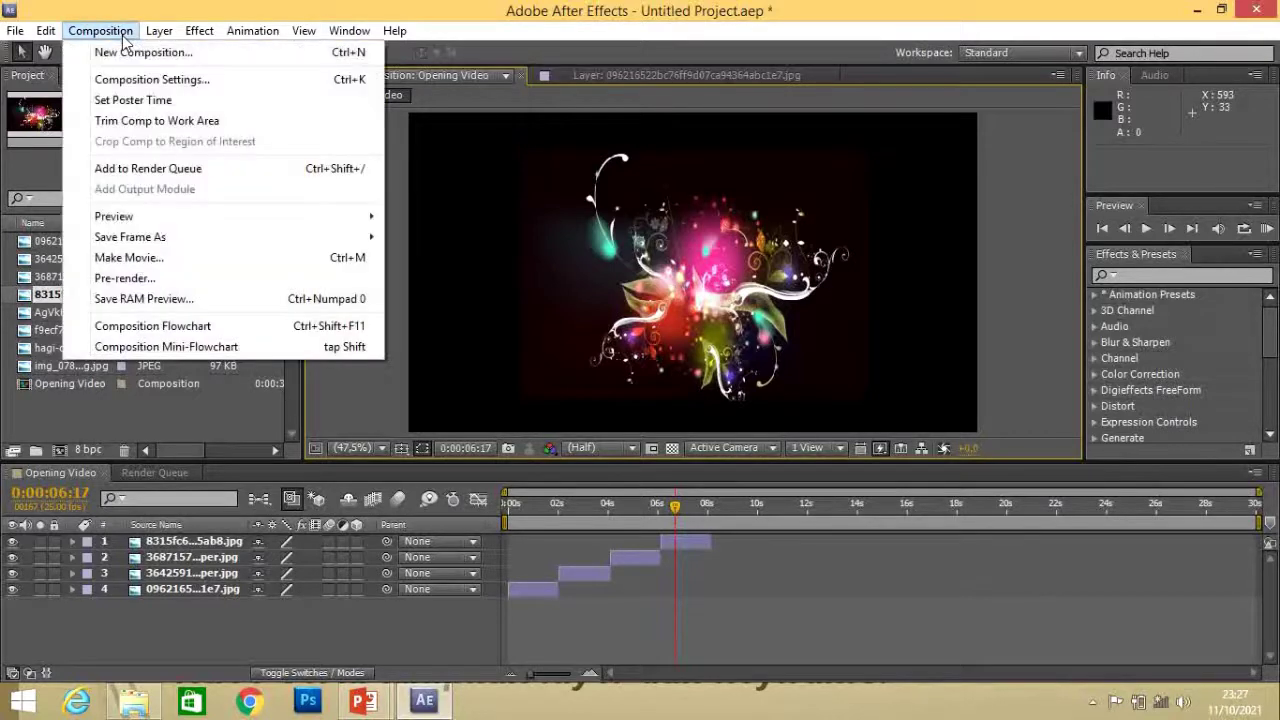
left_click(206, 174)
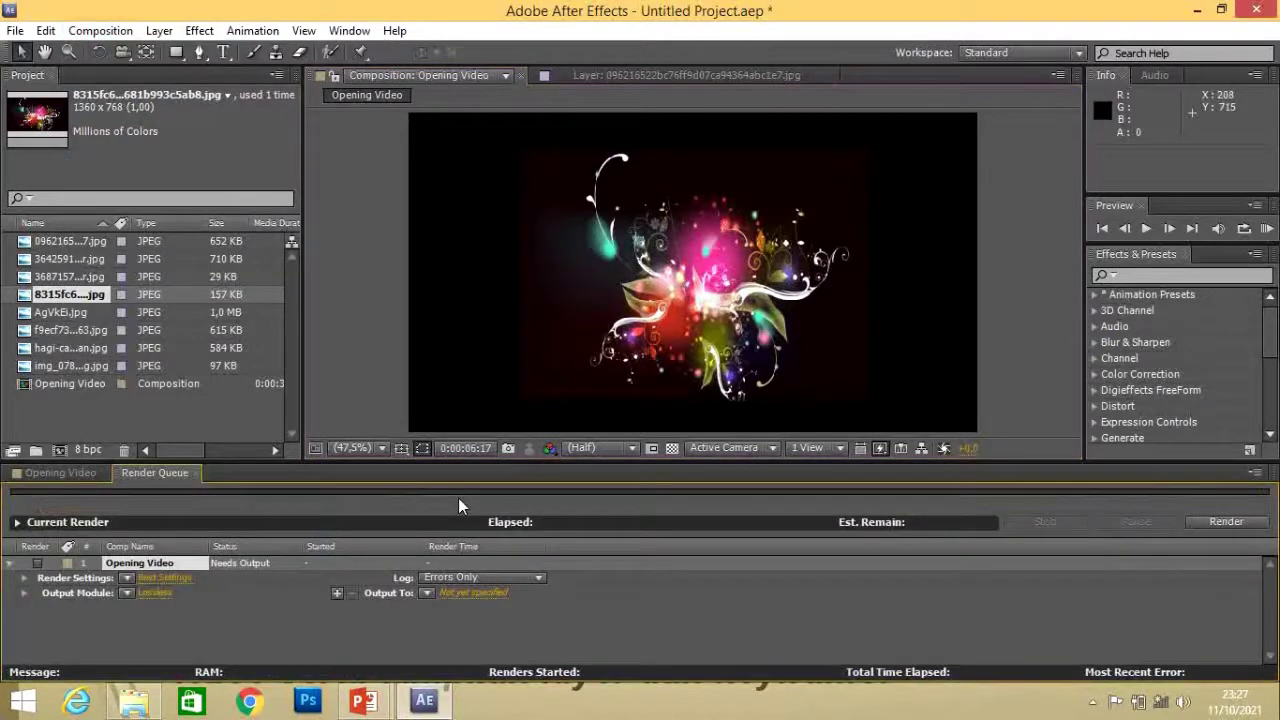
left_click(161, 592)
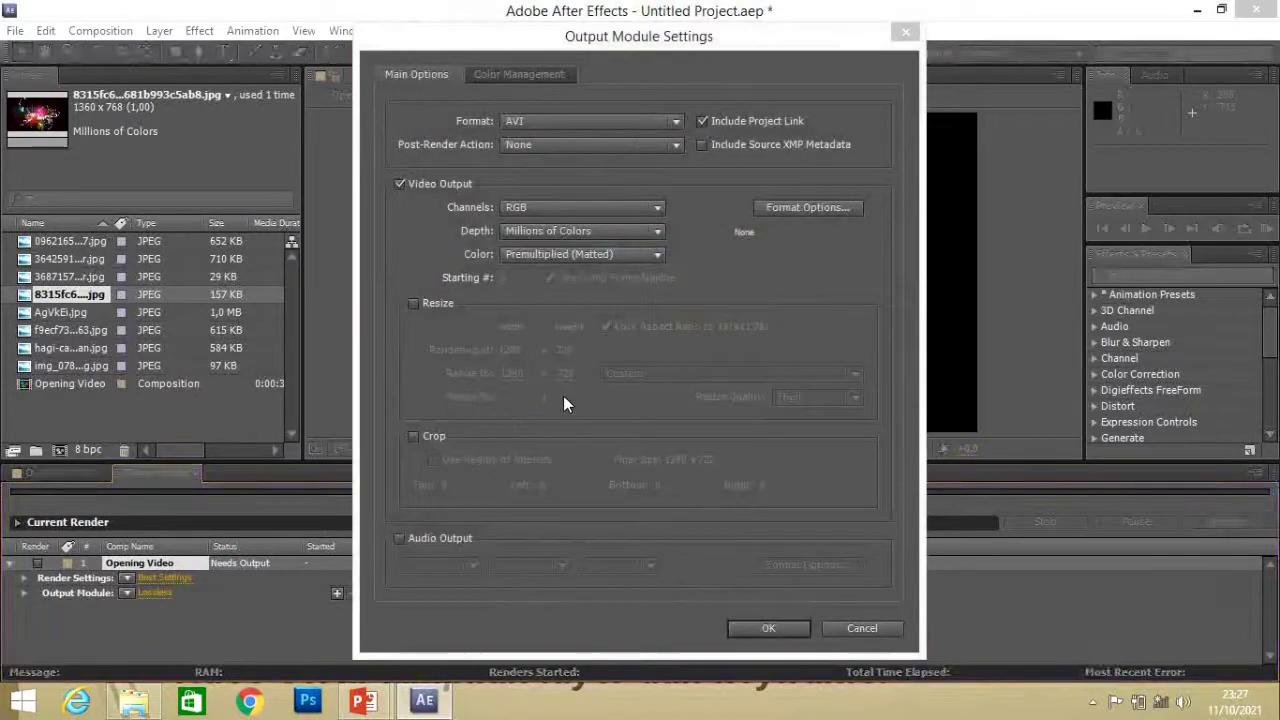
left_click(571, 122)
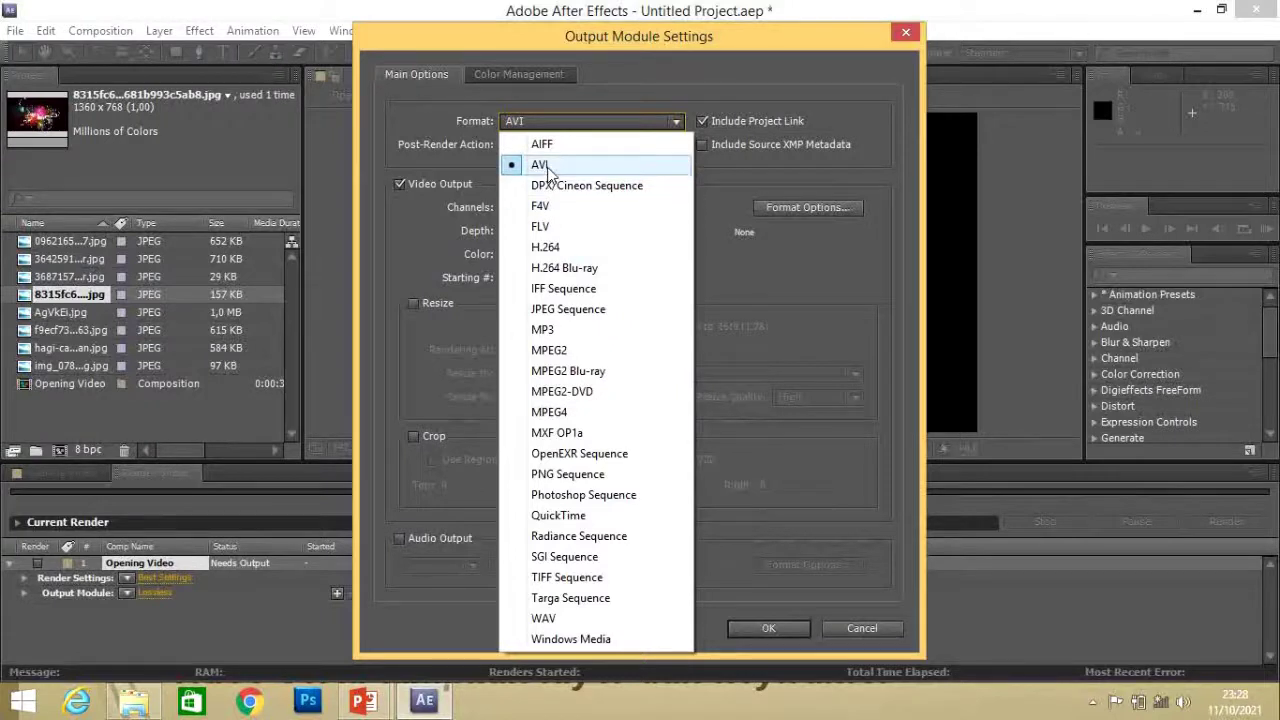
left_click(568, 416)
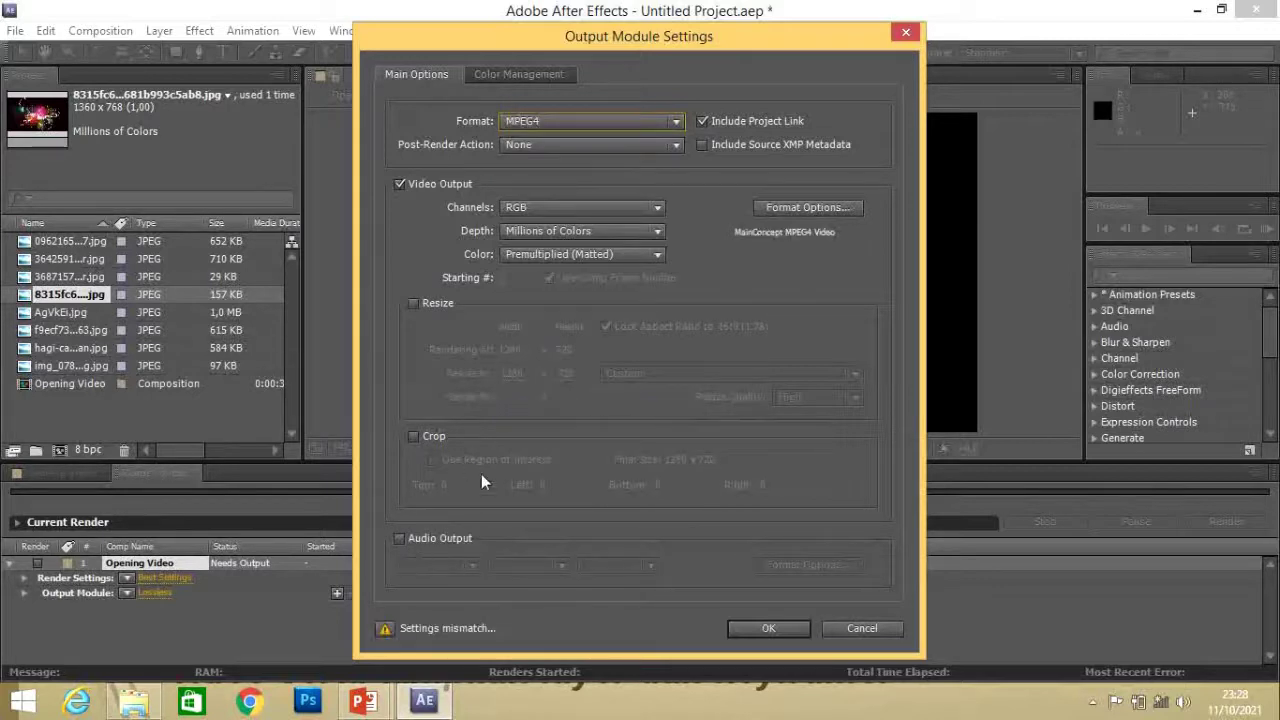
Enable audio output for the MPEG4 output module, keep the channels on Stereo, and apply the output settings
left_click(400, 539)
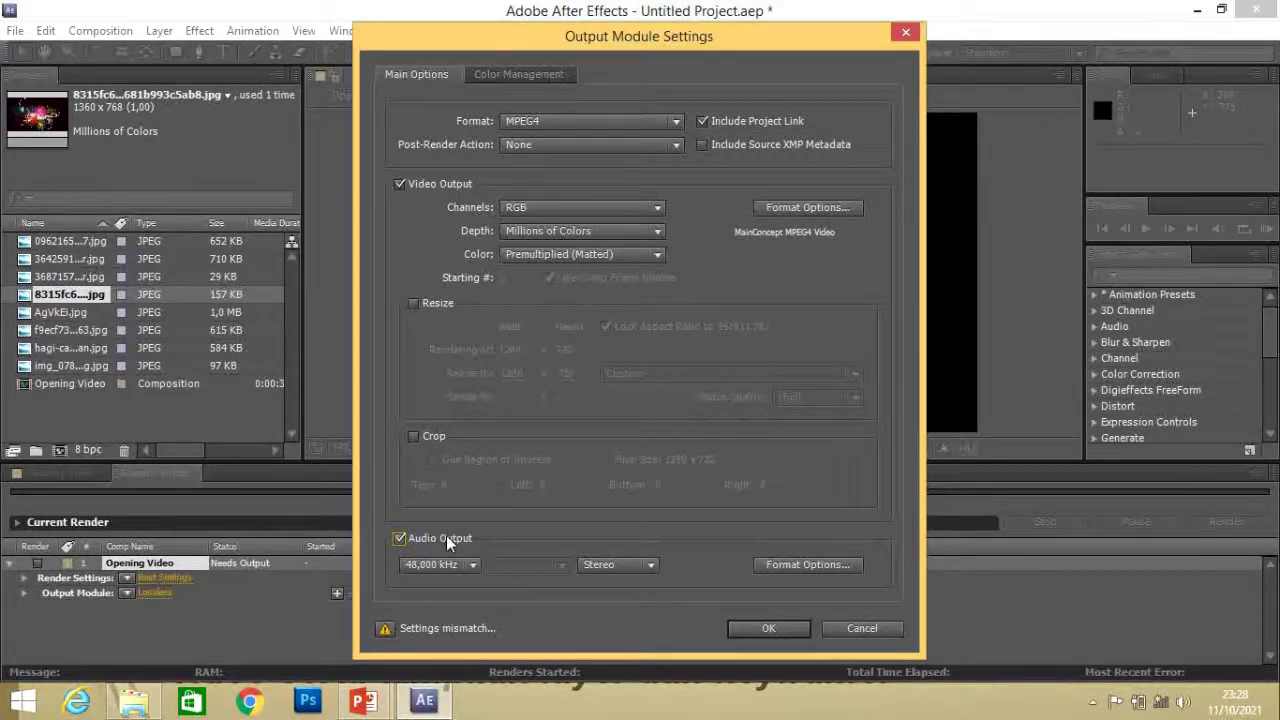
left_click(653, 566)
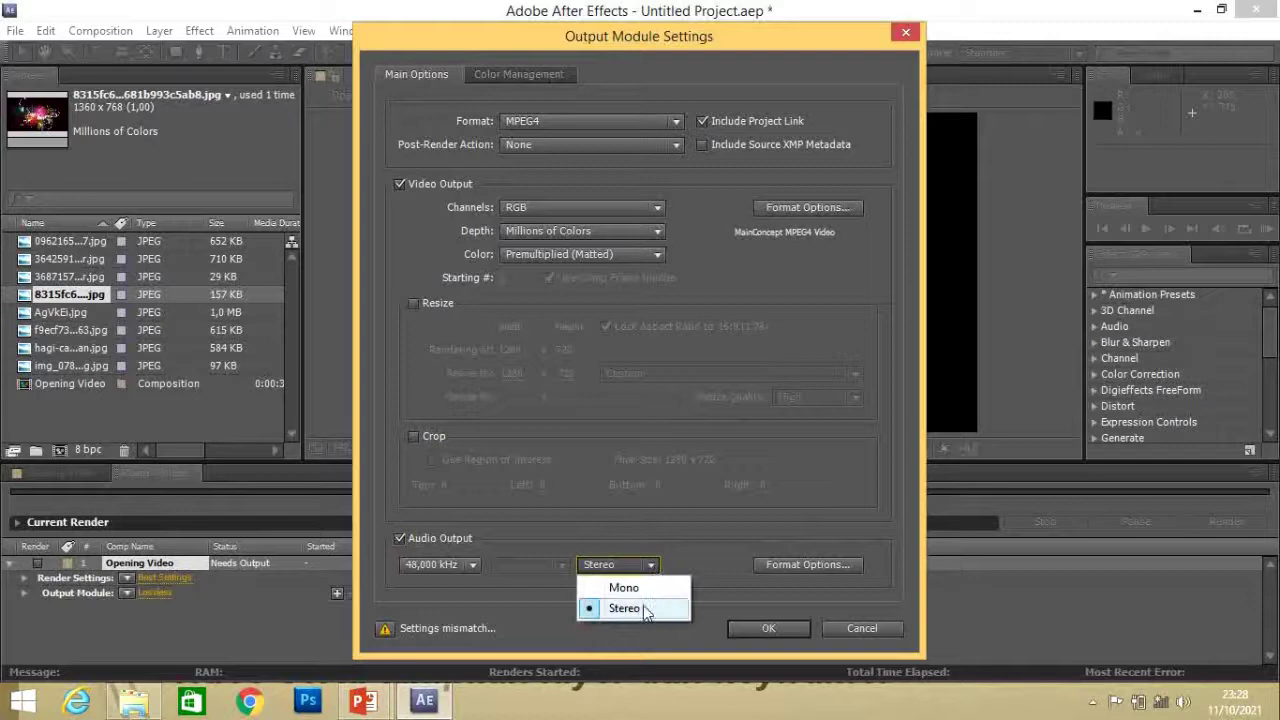
left_click(644, 610)
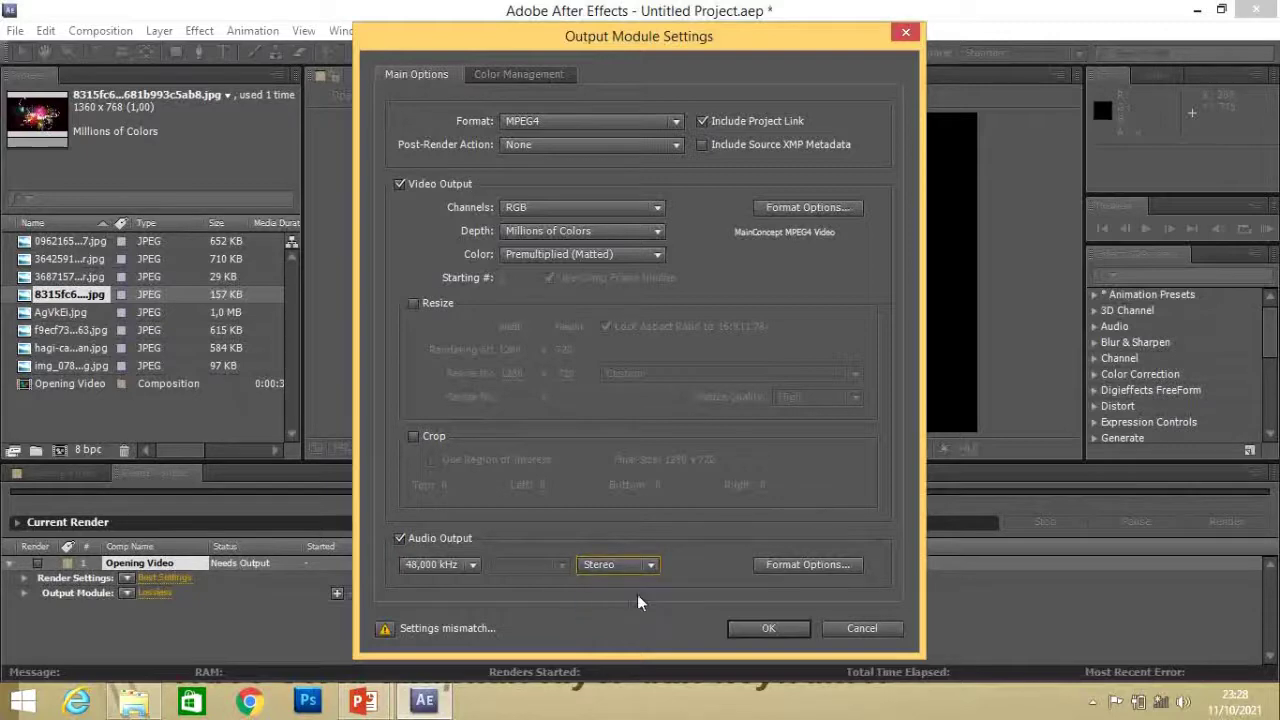
left_click(751, 627)
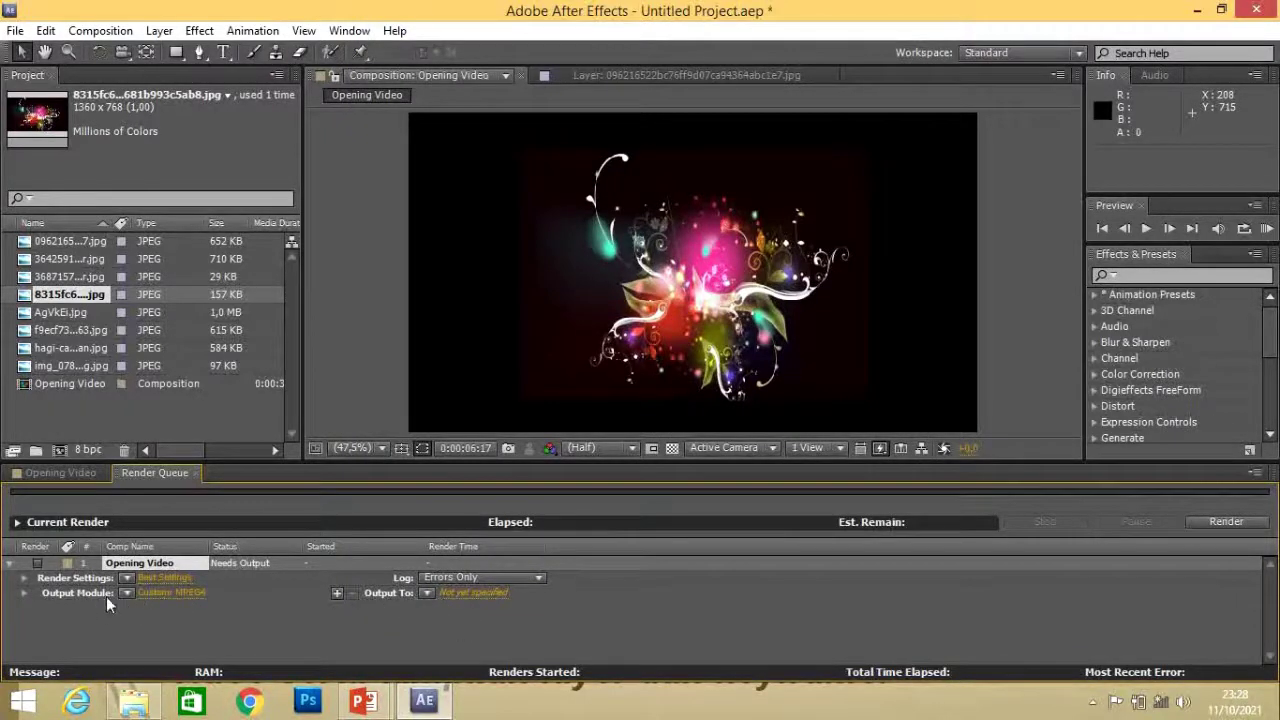
Set the render's output destination to the Master (E:) drive with the file name Opening Video as MPEG4 (*.mp4)
left_click(461, 592)
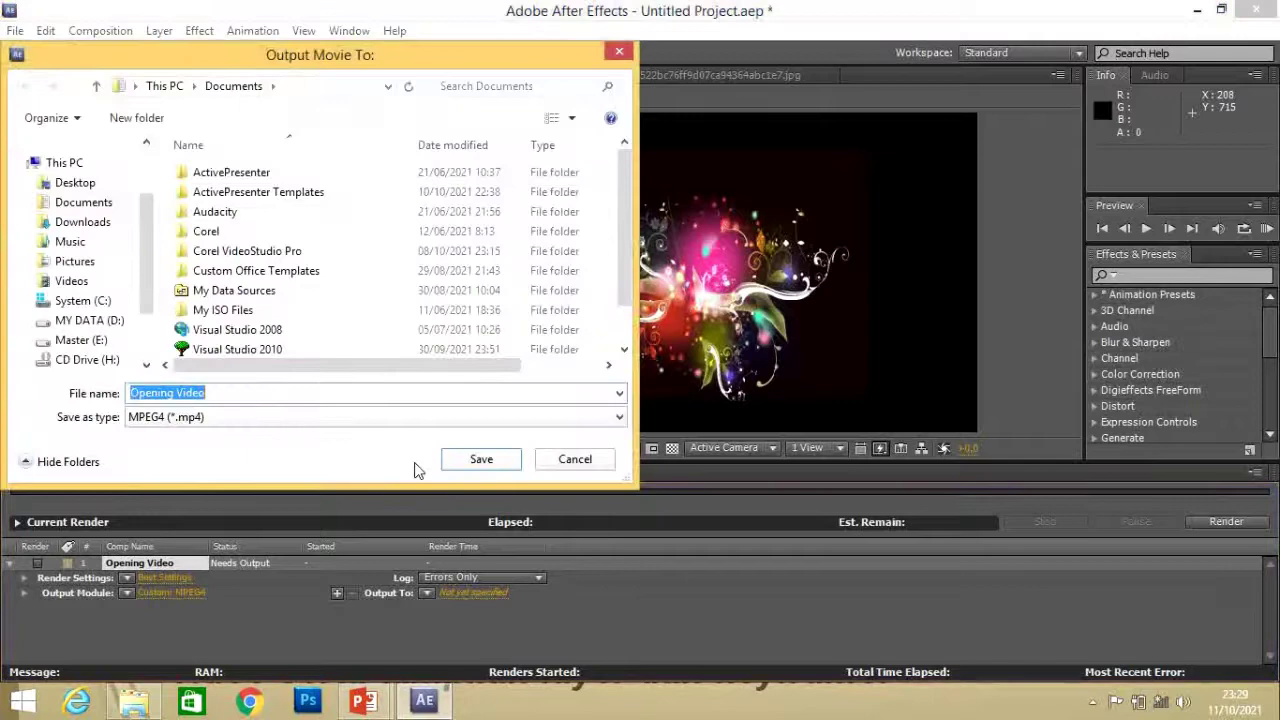
left_click_drag(398, 60, 715, 113)
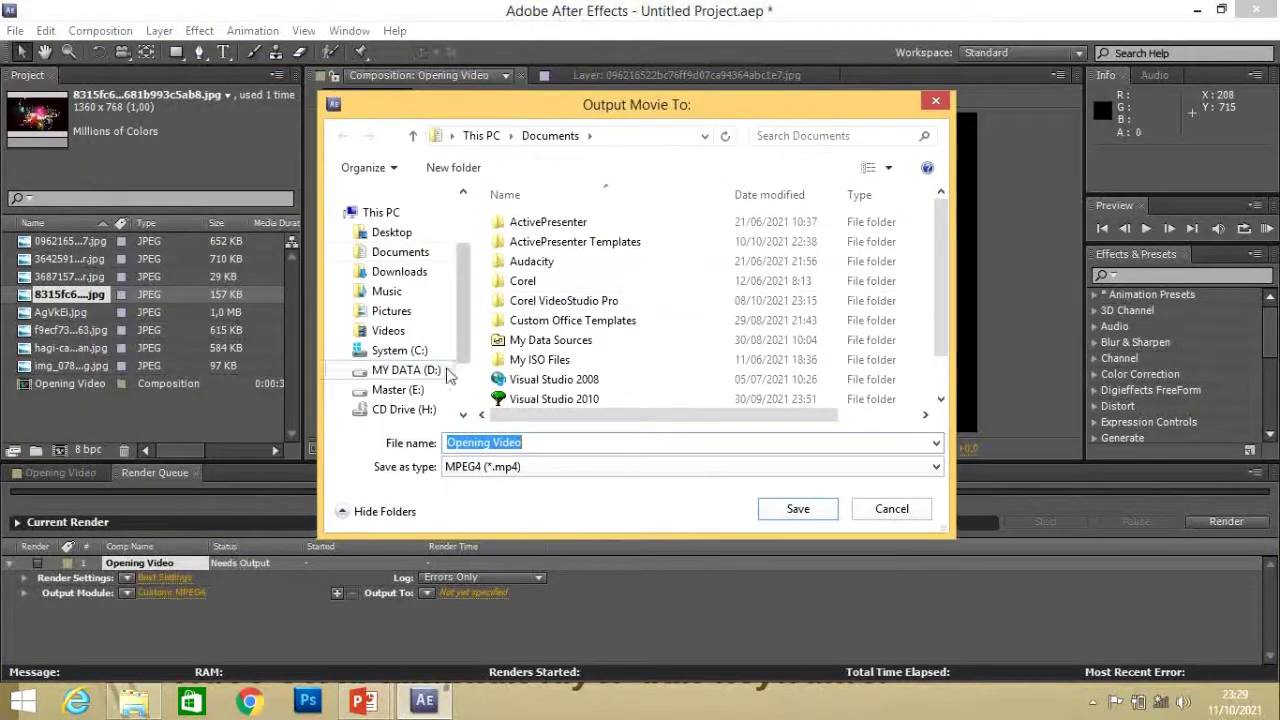
left_click(417, 391)
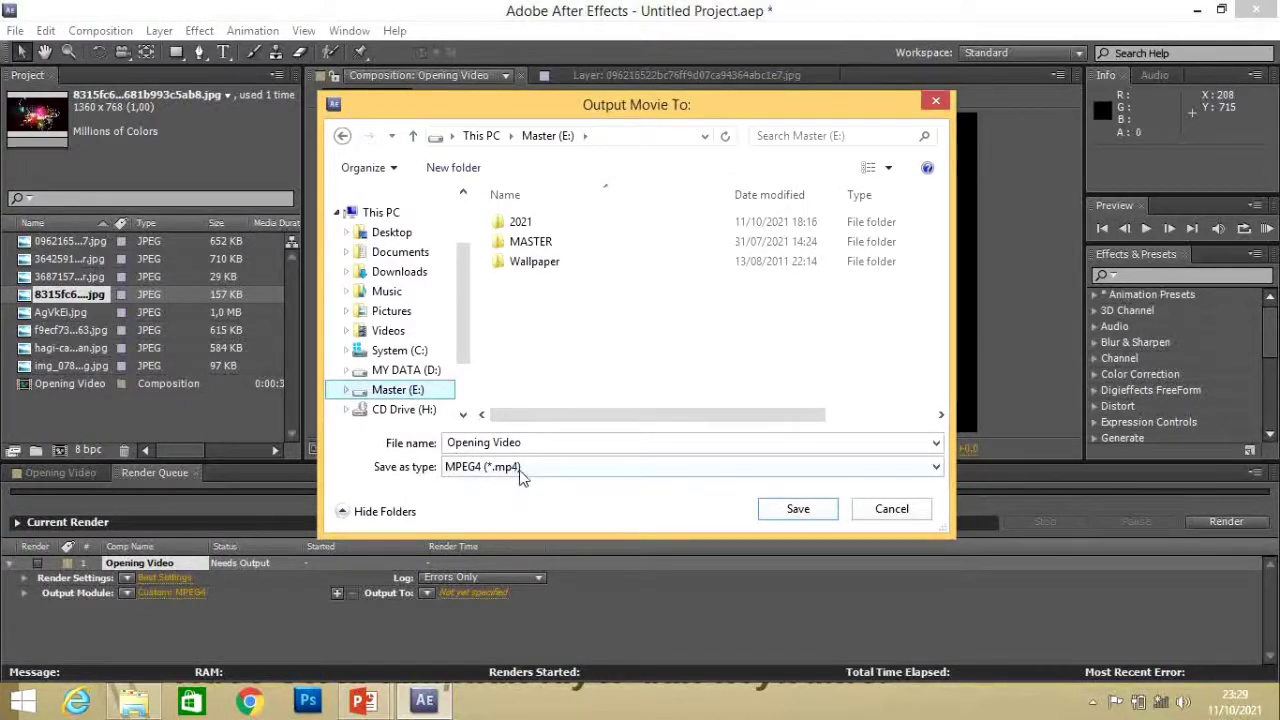
left_click(797, 510)
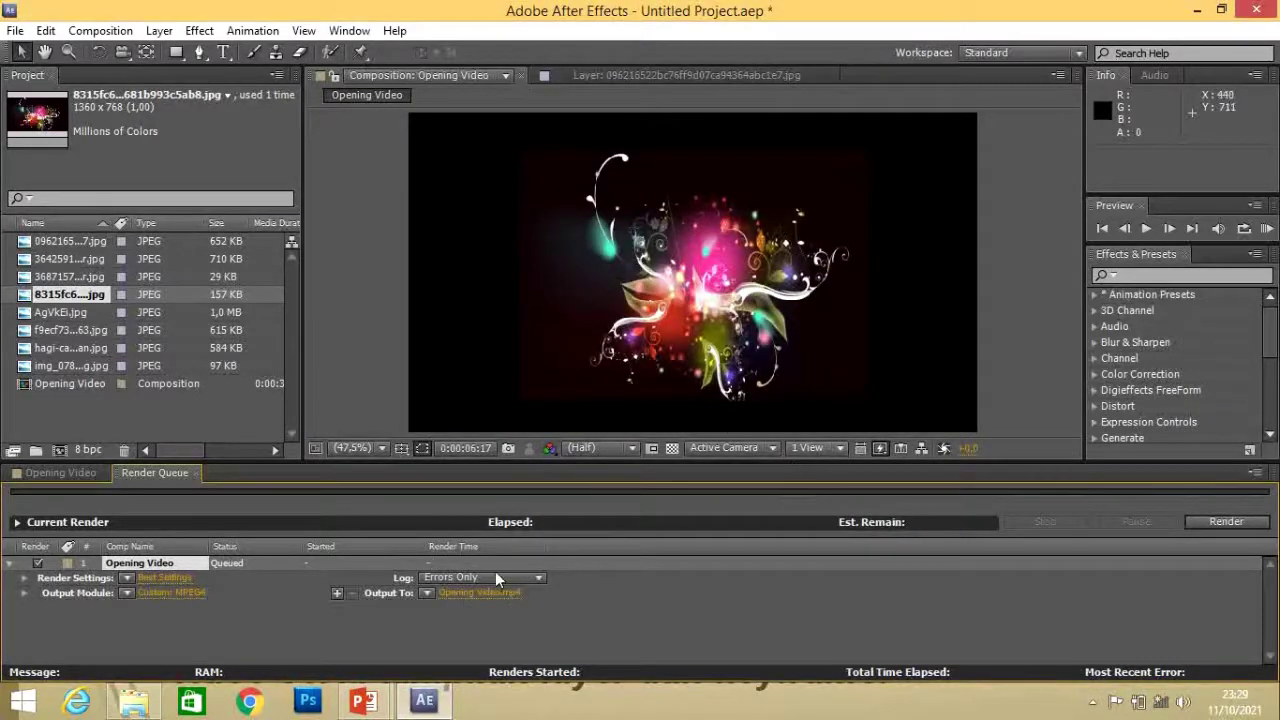